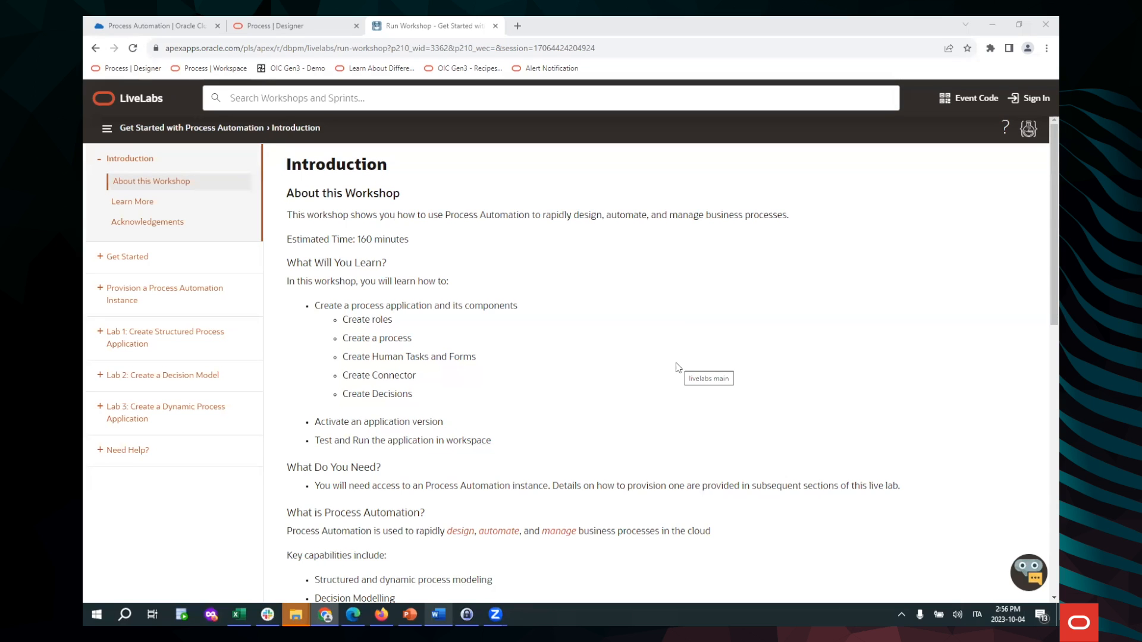
Switch to the Process | Designer tab showing the Process Applications list
{"action": "left_click", "coordinate": [301, 26]}
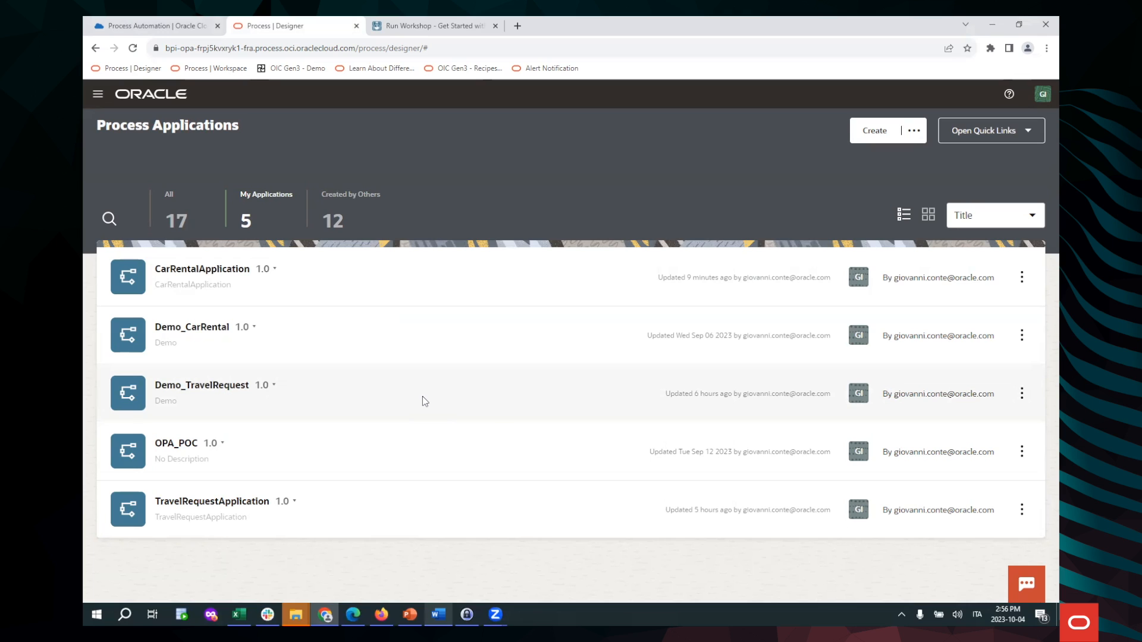
Open CarRentalApplication and scroll through its seven components
{"action": "left_click", "coordinate": [181, 272]}
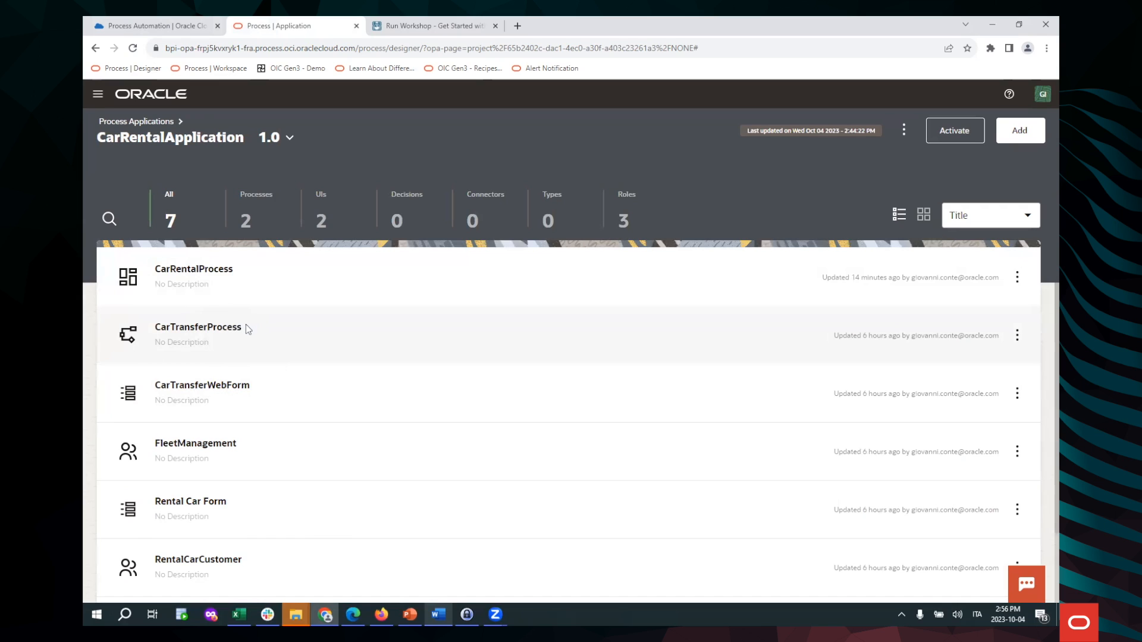
{"action": "scroll", "coordinate": [249, 369], "scroll_direction": "down", "scroll_amount": 2}
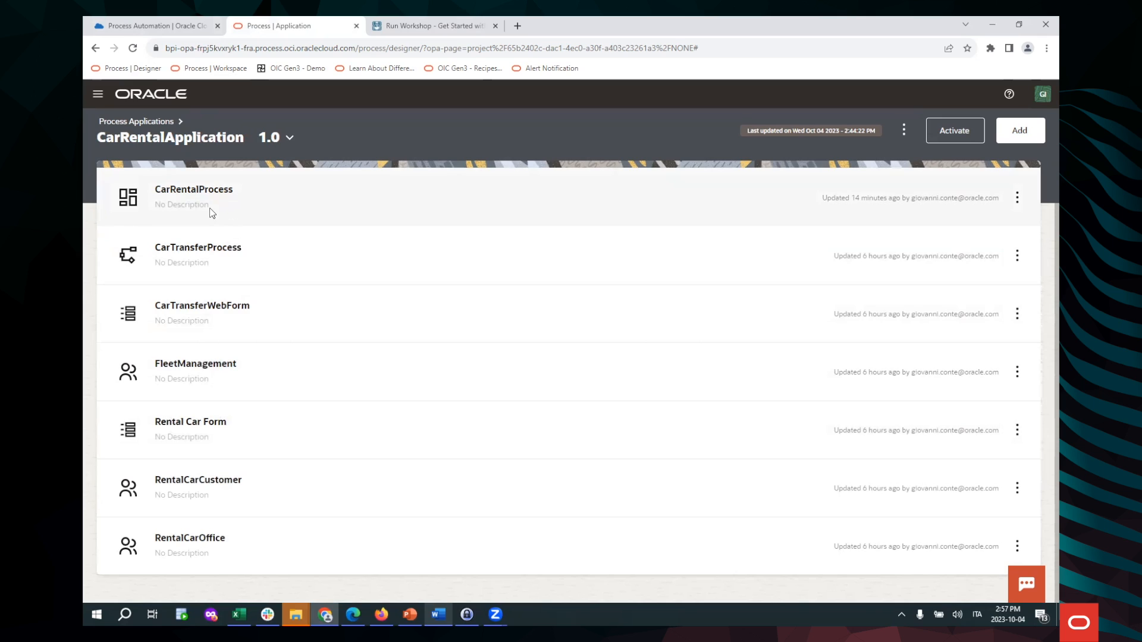
{"action": "left_click", "coordinate": [222, 378]}
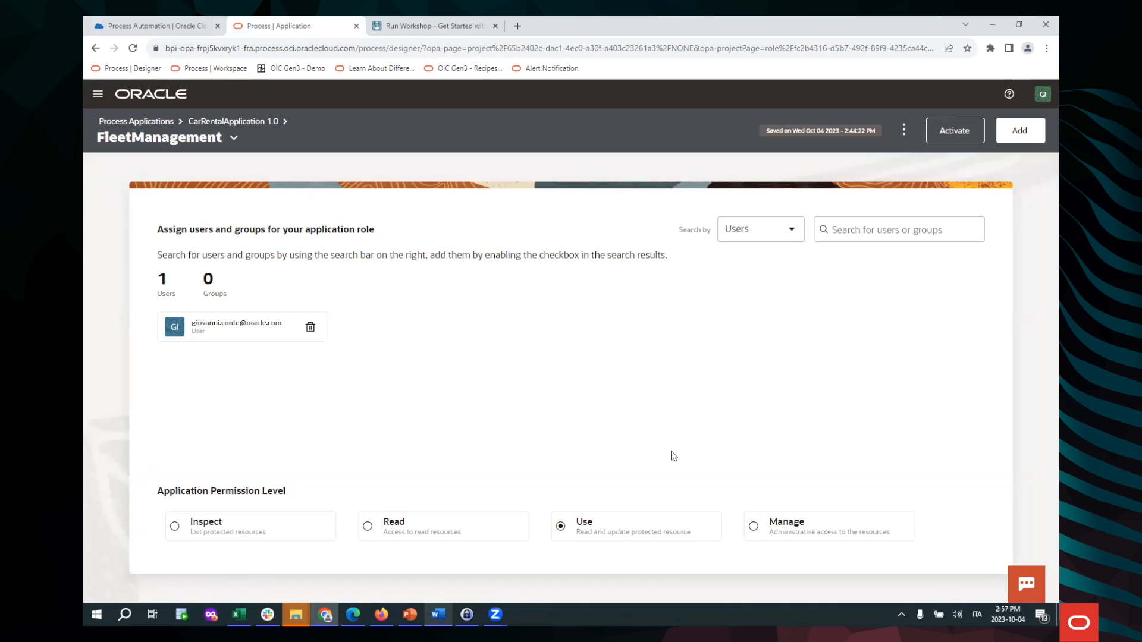
{"action": "left_click", "coordinate": [793, 231]}
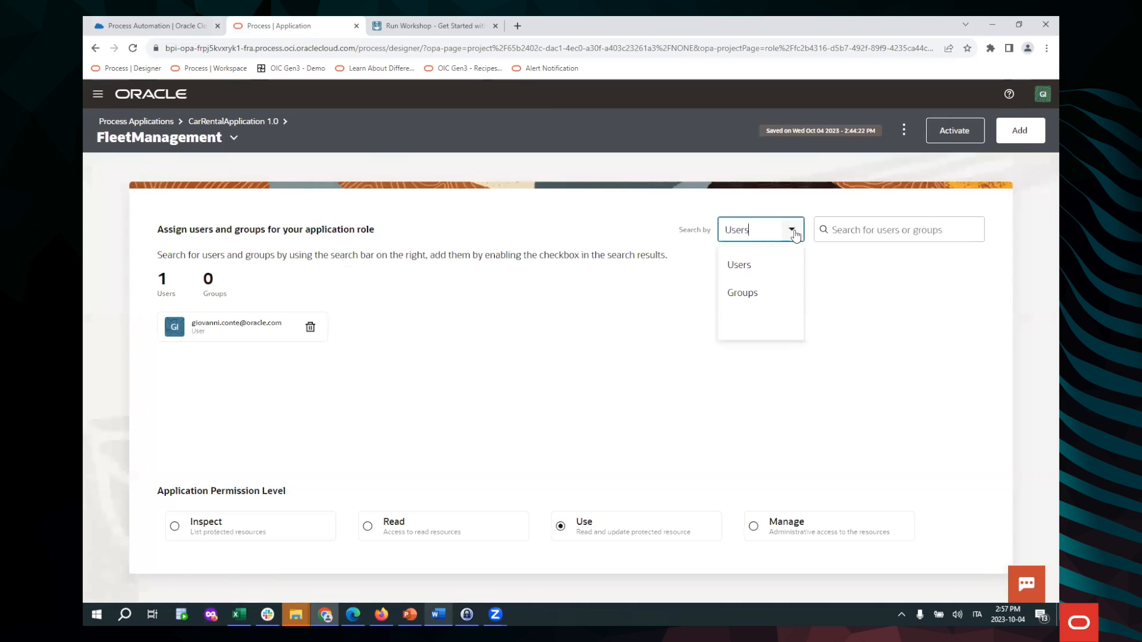
{"action": "left_click", "coordinate": [771, 303]}
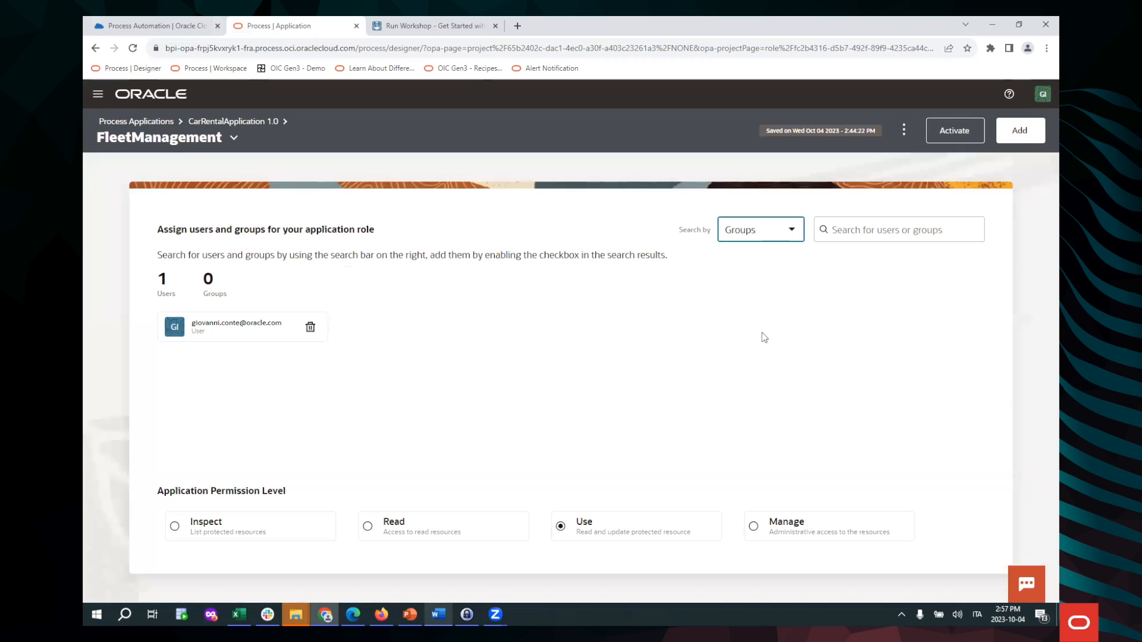
{"action": "left_click", "coordinate": [859, 237]}
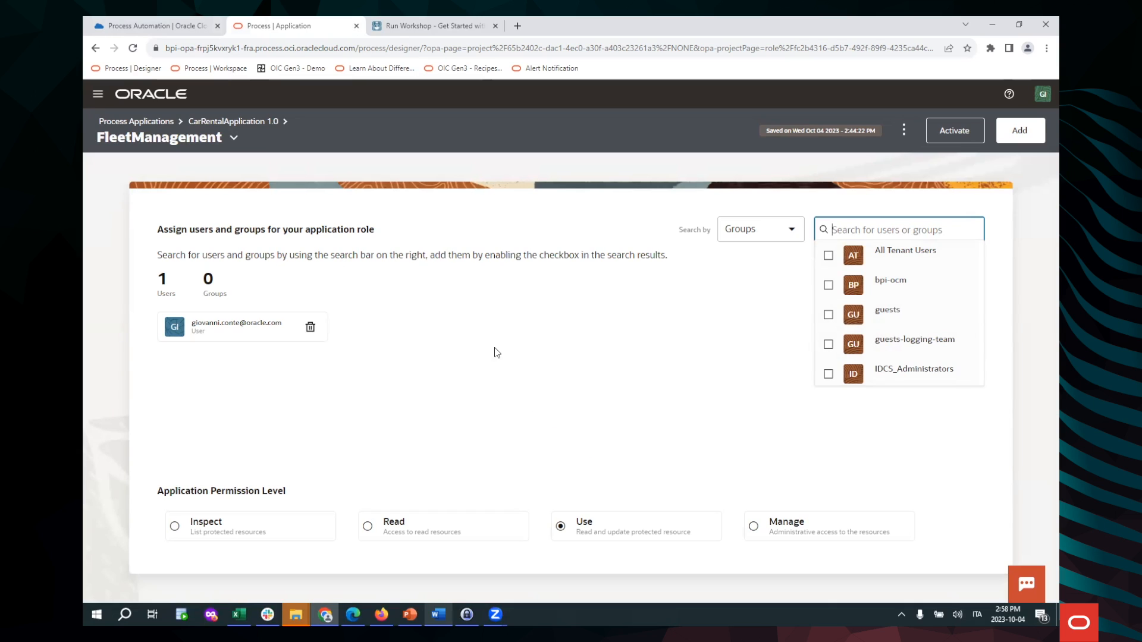
{"action": "left_click", "coordinate": [233, 122]}
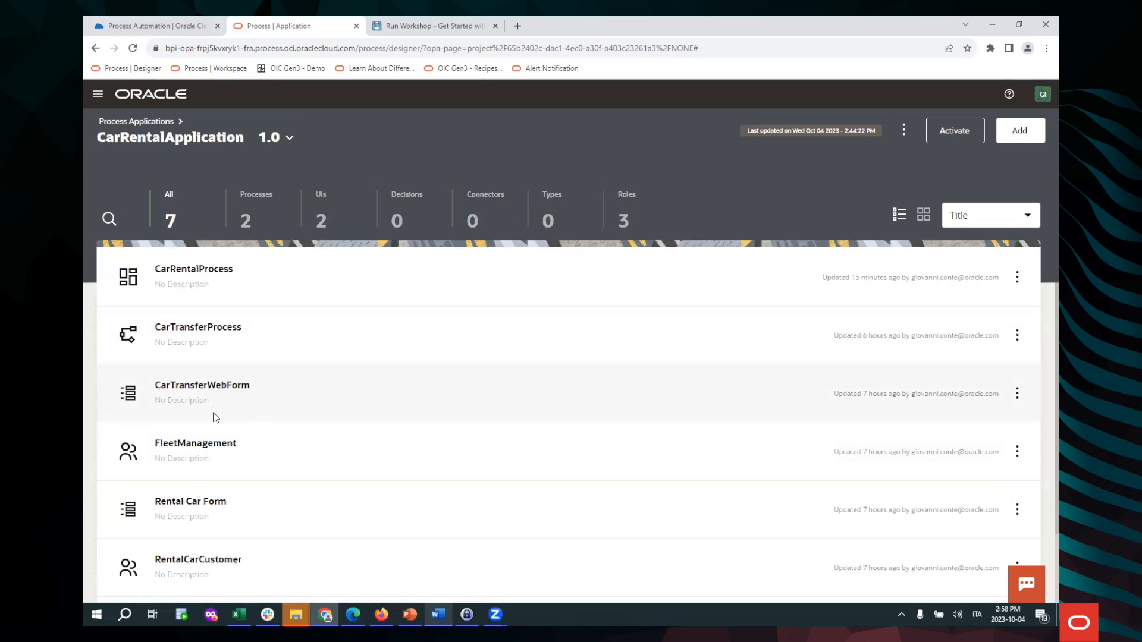
Open the CarRentalProcess design and inspect Pickup's PickupActivation condition without changing it
{"action": "left_click", "coordinate": [187, 273]}
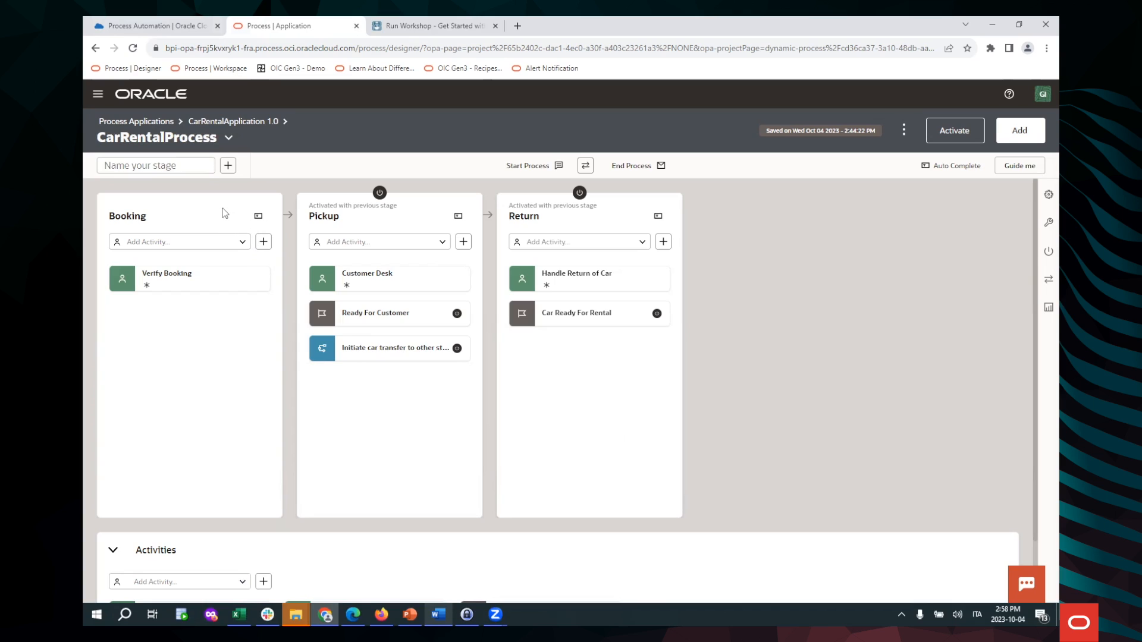
{"action": "left_click", "coordinate": [379, 193]}
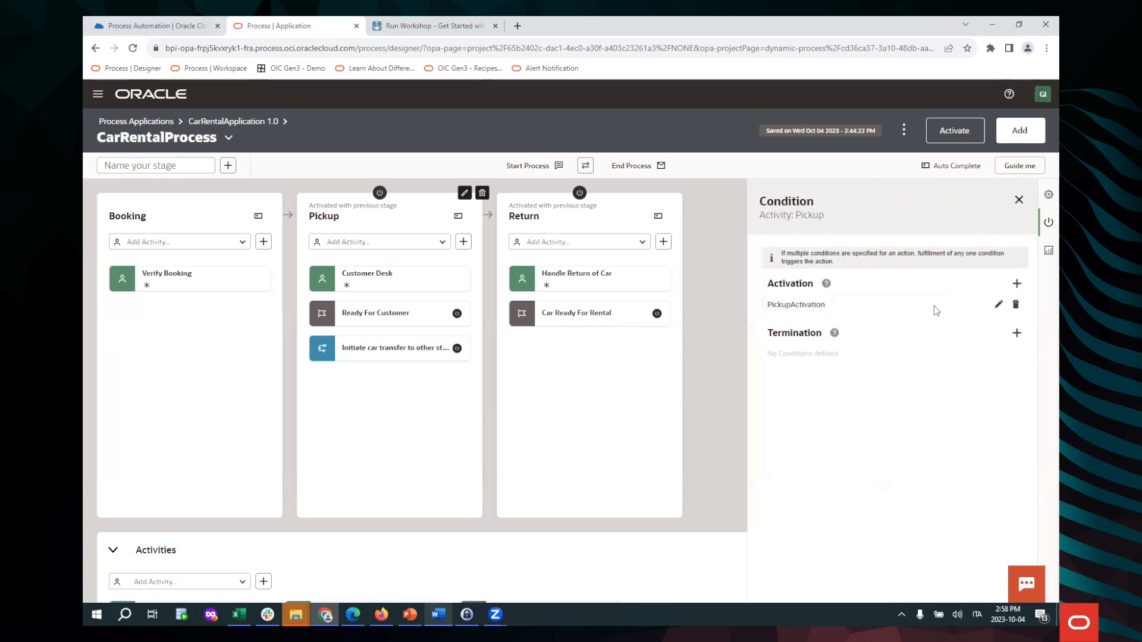
{"action": "left_click", "coordinate": [999, 305]}
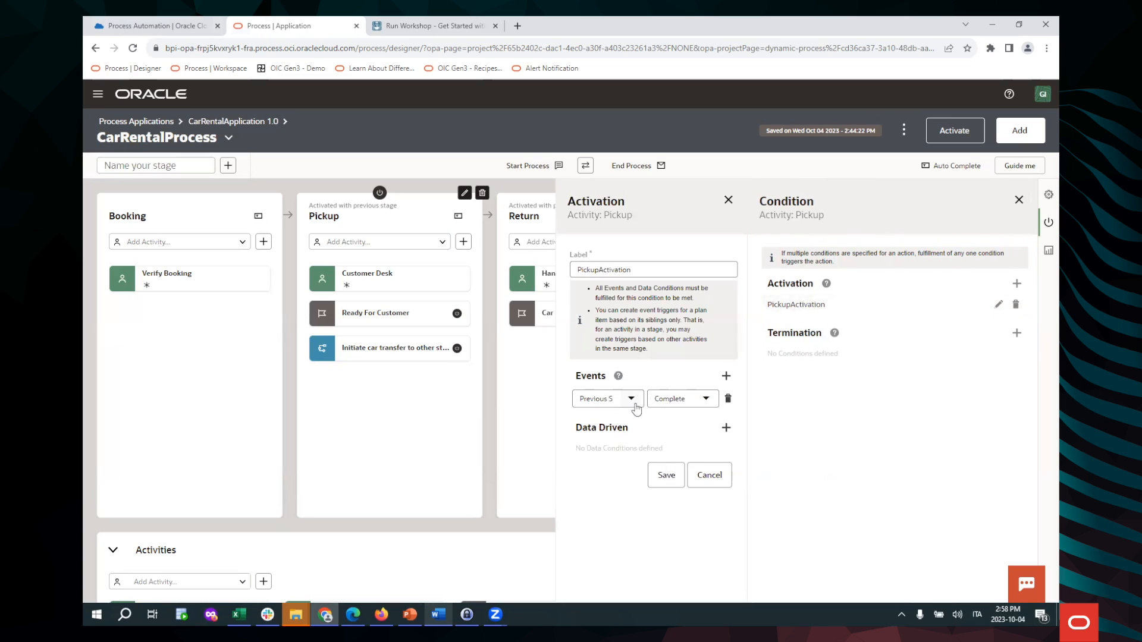
{"action": "left_click", "coordinate": [711, 476]}
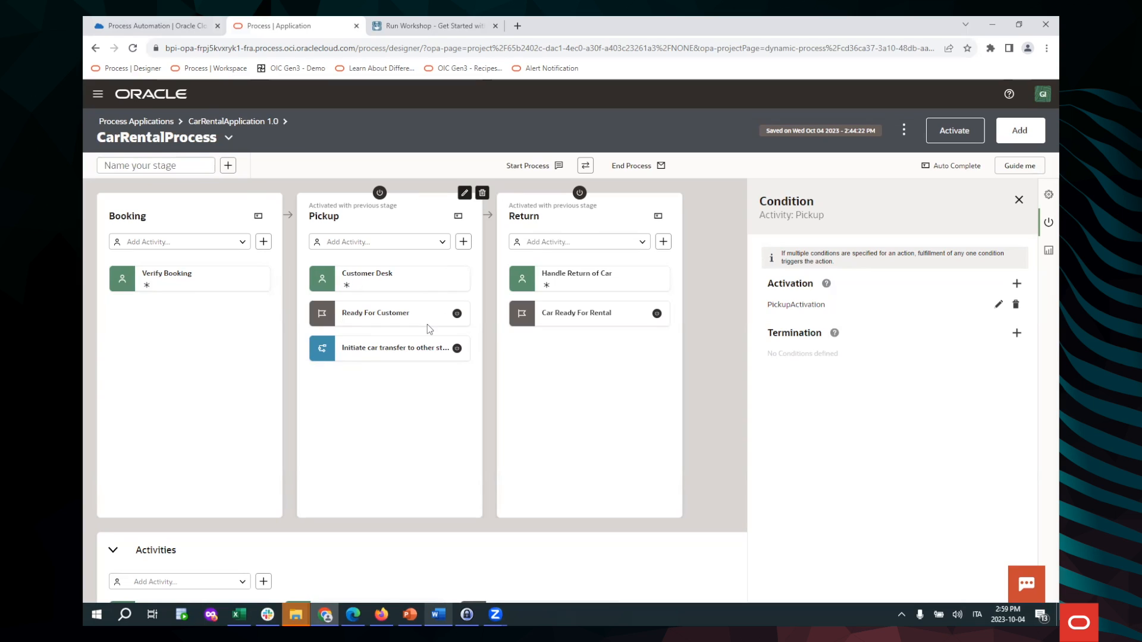
Inspect Ready For Customer's Ready Condition completion and its triggering activities, without changes
{"action": "left_click", "coordinate": [457, 313]}
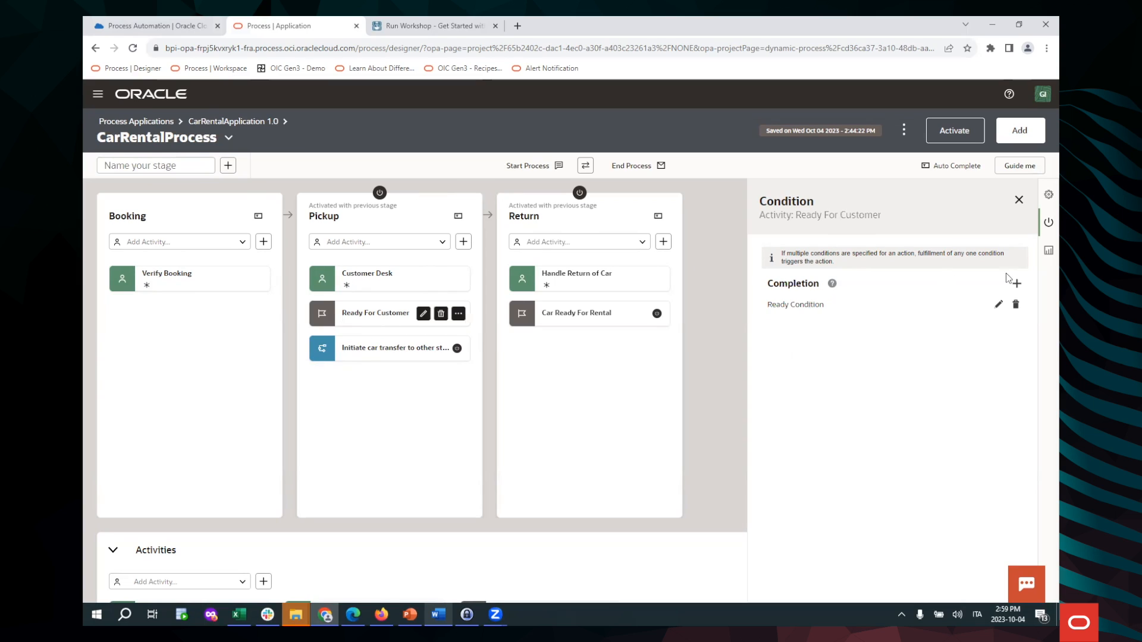
{"action": "left_click", "coordinate": [999, 305]}
{"action": "left_click", "coordinate": [631, 399]}
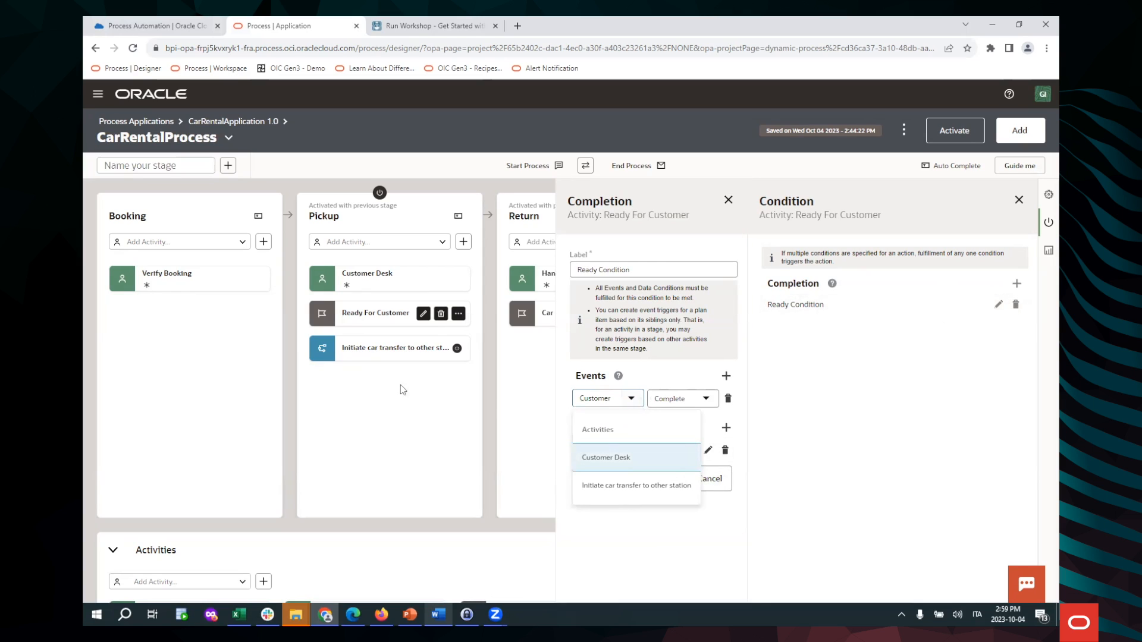
{"action": "left_click", "coordinate": [419, 370]}
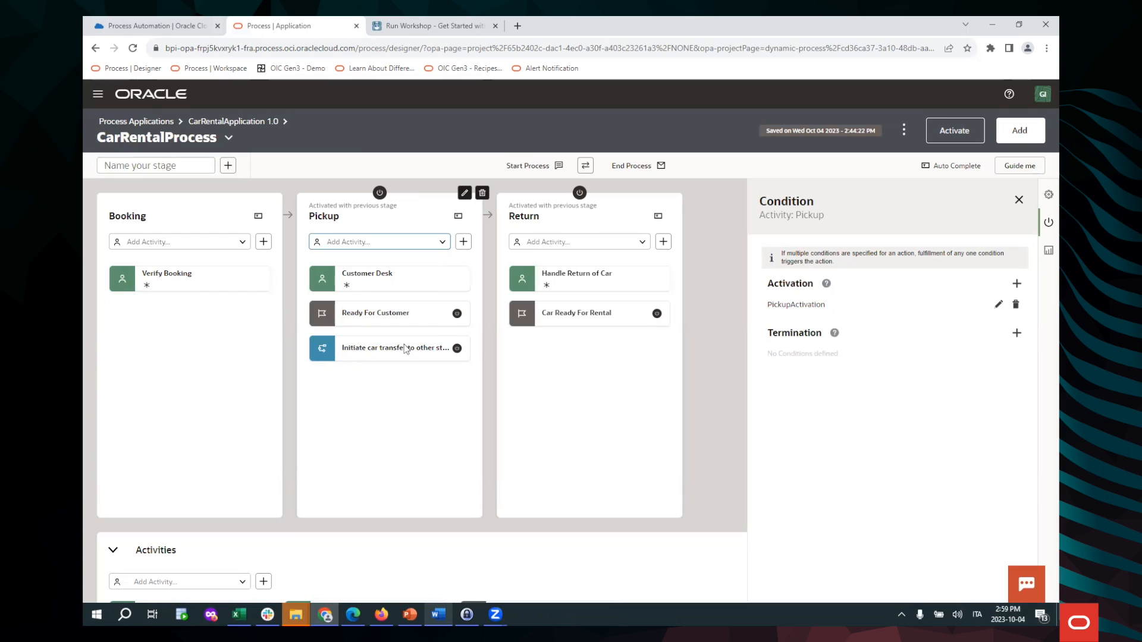
Inspect the zip-code data condition activating Initiate car transfer to other station, without changes
{"action": "left_click", "coordinate": [405, 350]}
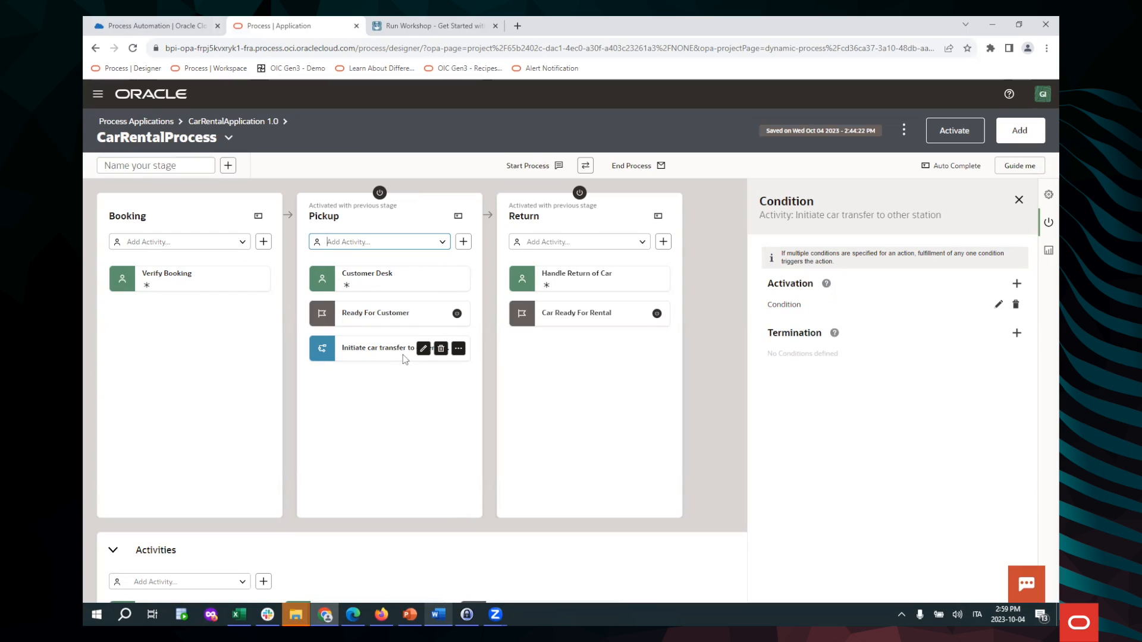
{"action": "left_click", "coordinate": [999, 304]}
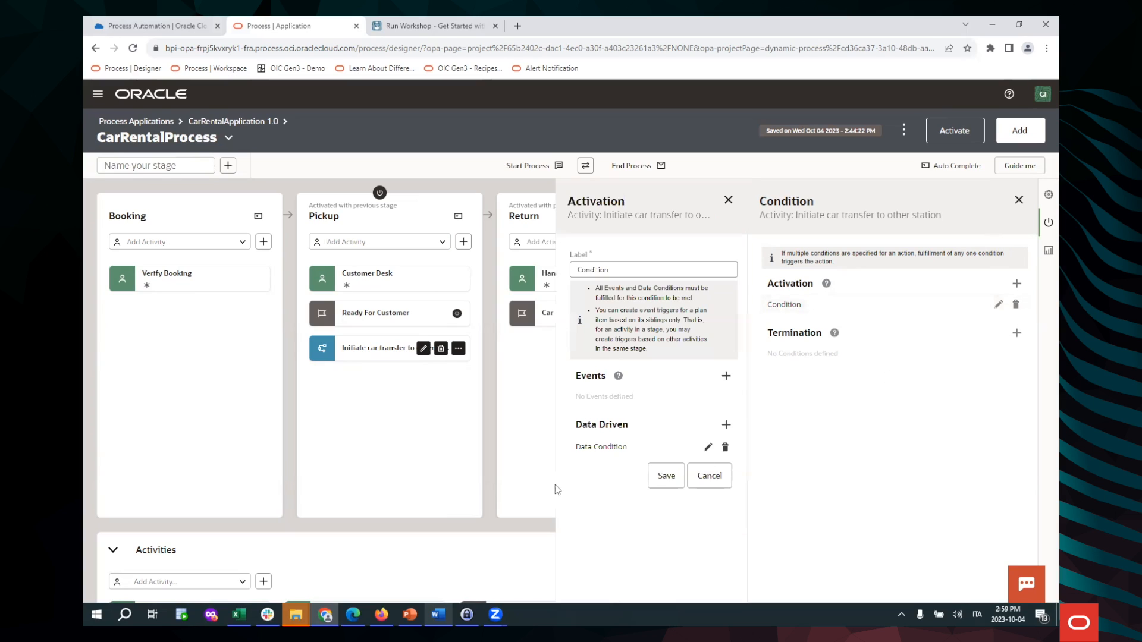
{"action": "left_click", "coordinate": [707, 449]}
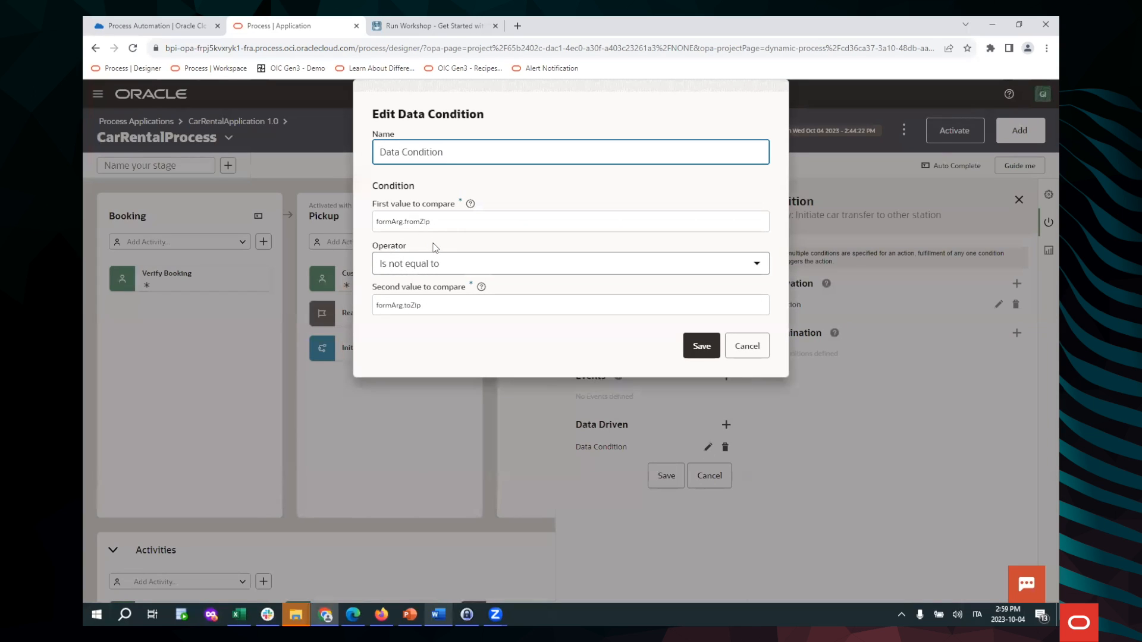
{"action": "left_click", "coordinate": [747, 354]}
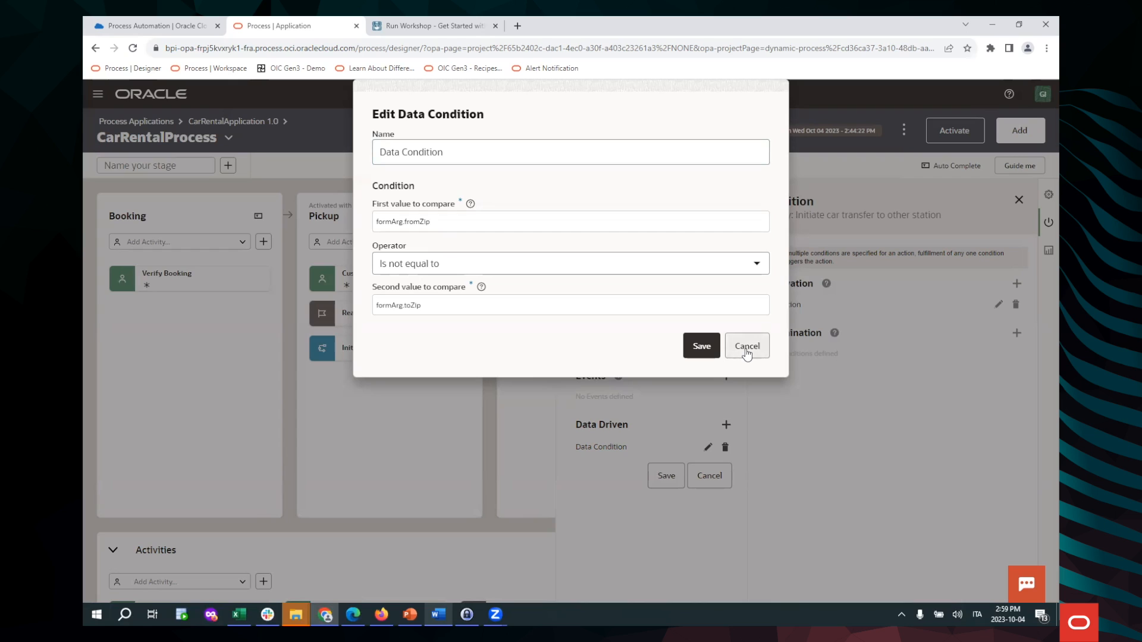
{"action": "left_click", "coordinate": [721, 485]}
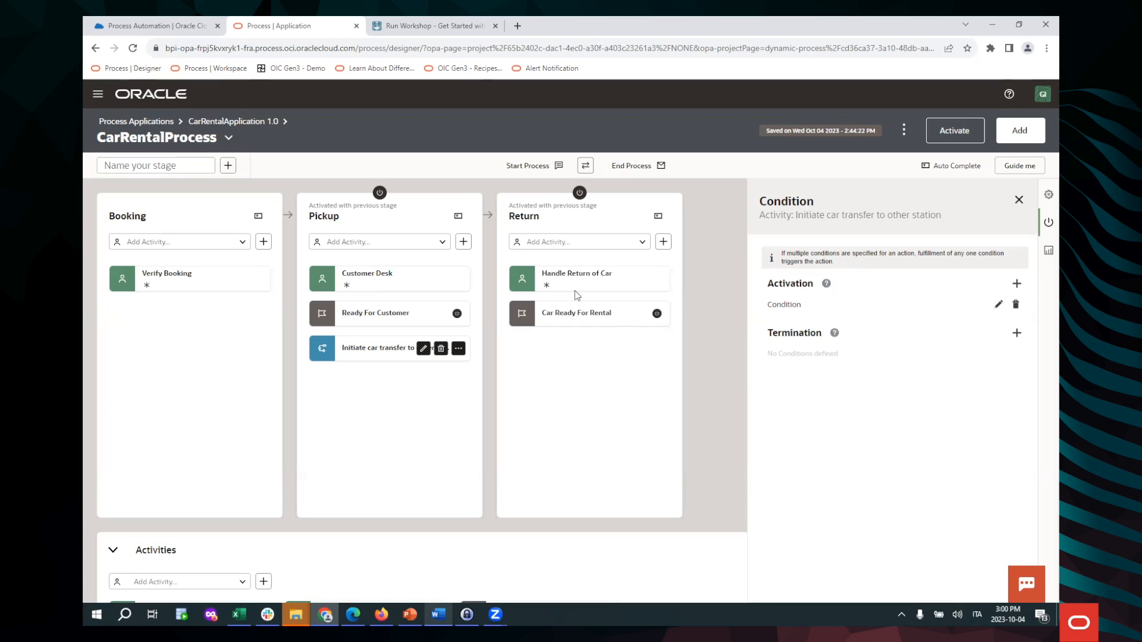
Check Car Ready For Rental's ReadyCondition completion, then bring up Handle Return of Car's conditions
{"action": "left_click", "coordinate": [613, 319]}
{"action": "left_click", "coordinate": [999, 305]}
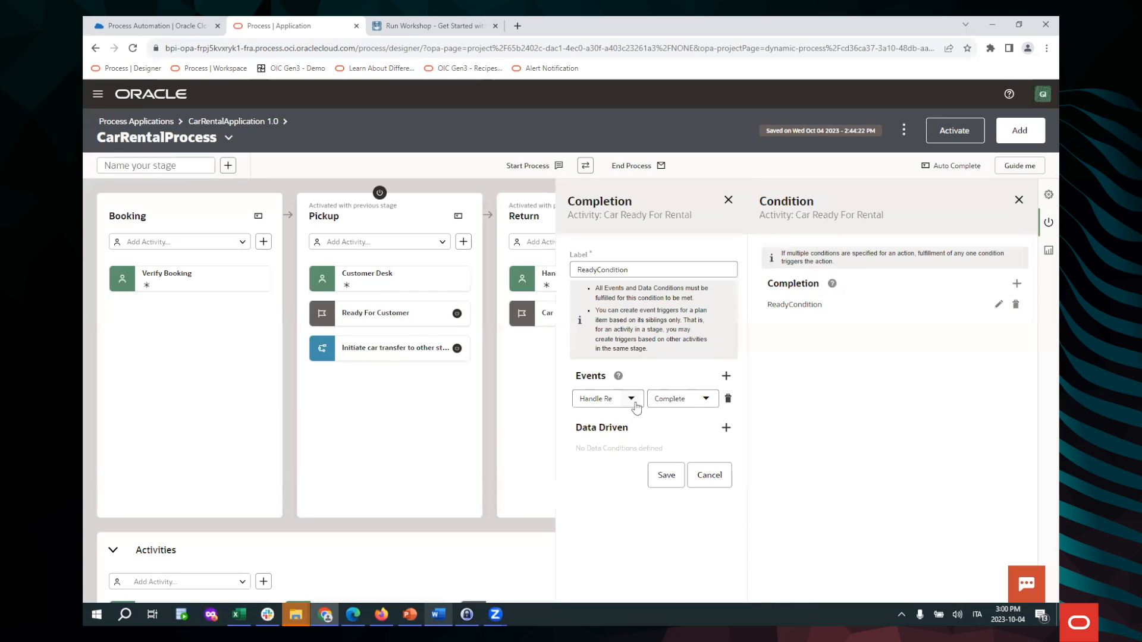
{"action": "left_click", "coordinate": [711, 476]}
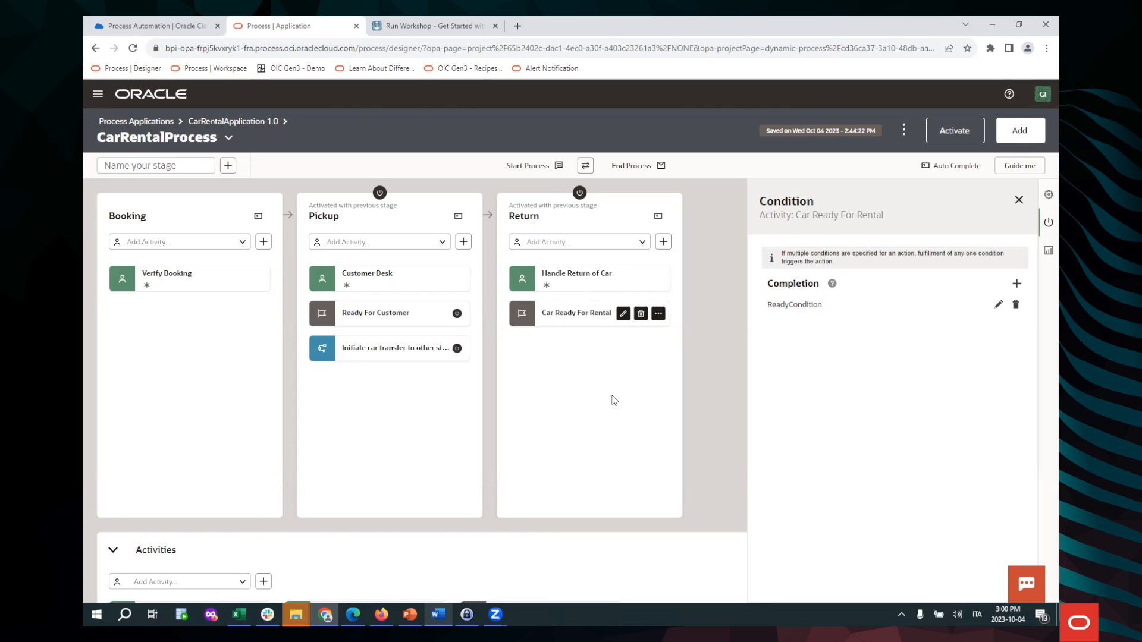
{"action": "left_click", "coordinate": [538, 286]}
Review Handle Return of Car's properties (RentalCarOffice, Rental Car Form) and close the panel
{"action": "left_click", "coordinate": [1046, 197]}
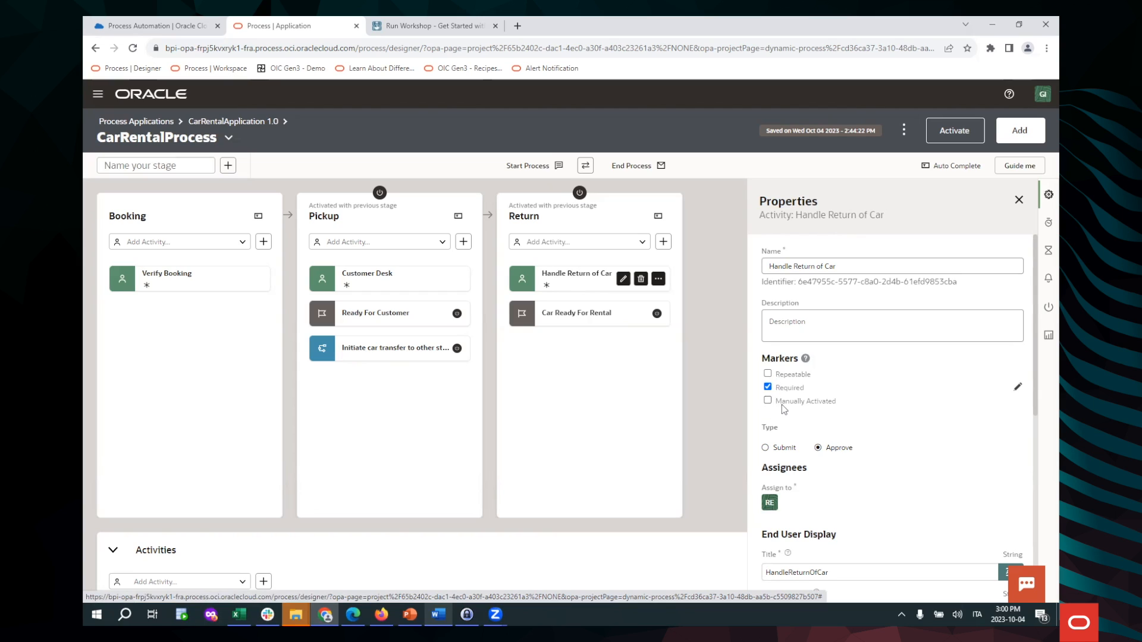
{"action": "scroll", "coordinate": [878, 426], "scroll_direction": "down", "scroll_amount": 3}
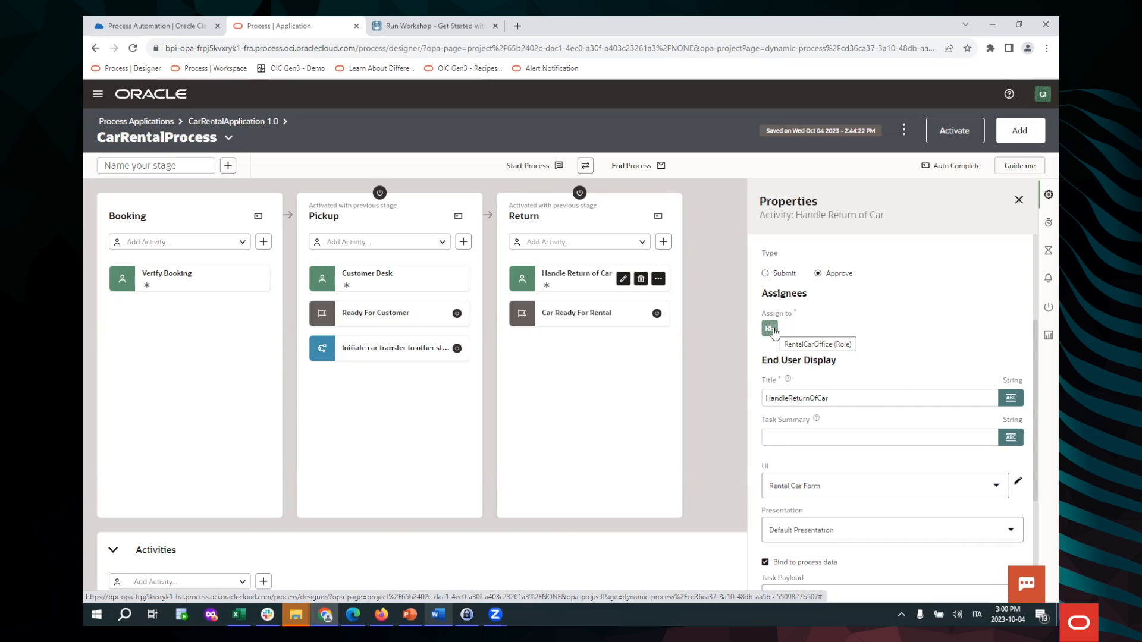
{"action": "scroll", "coordinate": [850, 383], "scroll_direction": "down", "scroll_amount": 2}
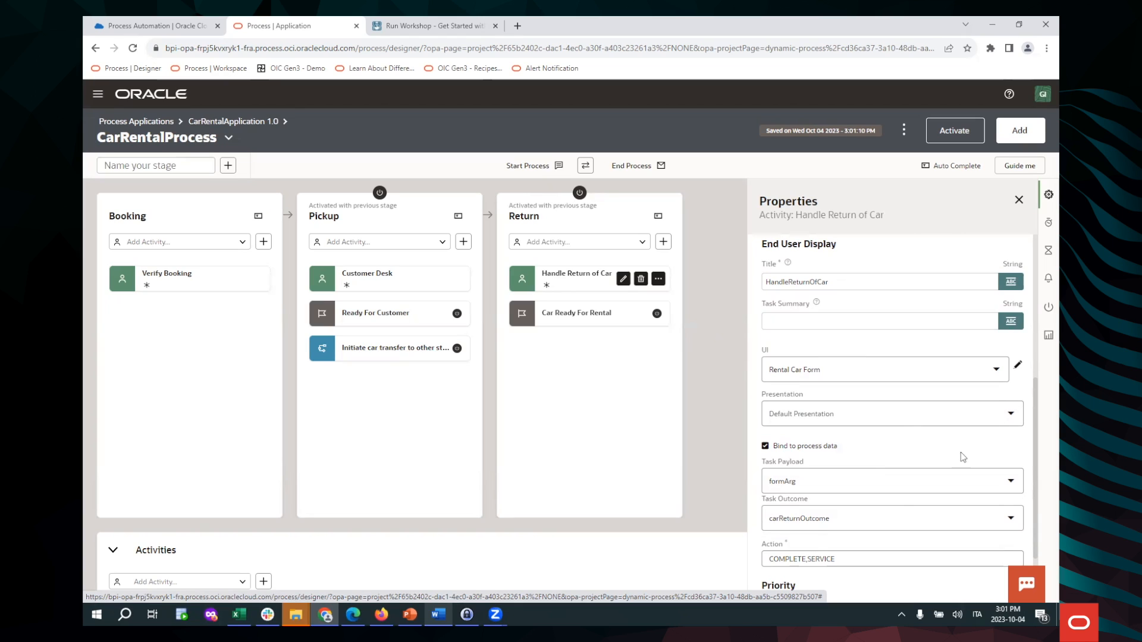
{"action": "scroll", "coordinate": [909, 463], "scroll_direction": "down", "scroll_amount": 2}
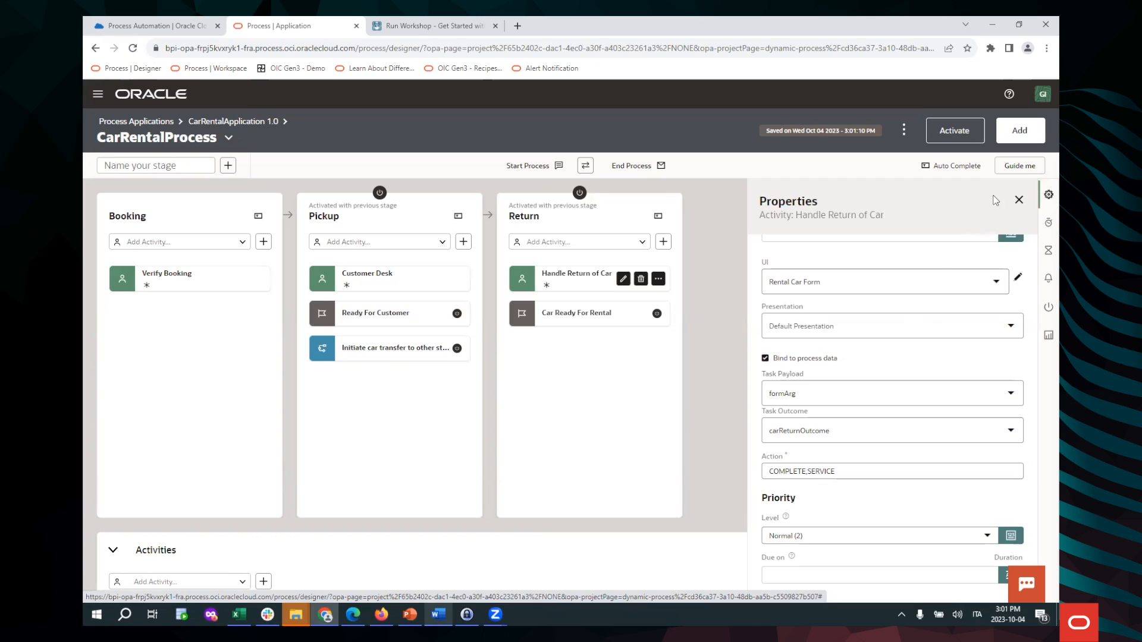
{"action": "left_click", "coordinate": [1018, 200]}
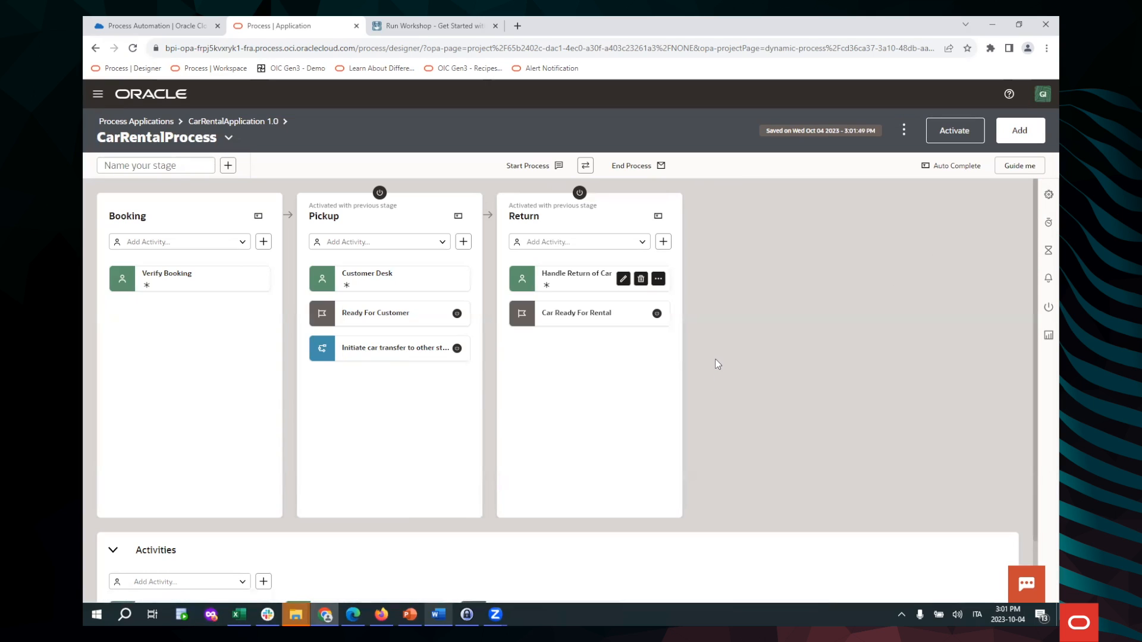
Inspect Update Booking Information's EnableUpdateBooking enablement condition without changes
{"action": "scroll", "coordinate": [715, 356], "scroll_direction": "down", "scroll_amount": 1}
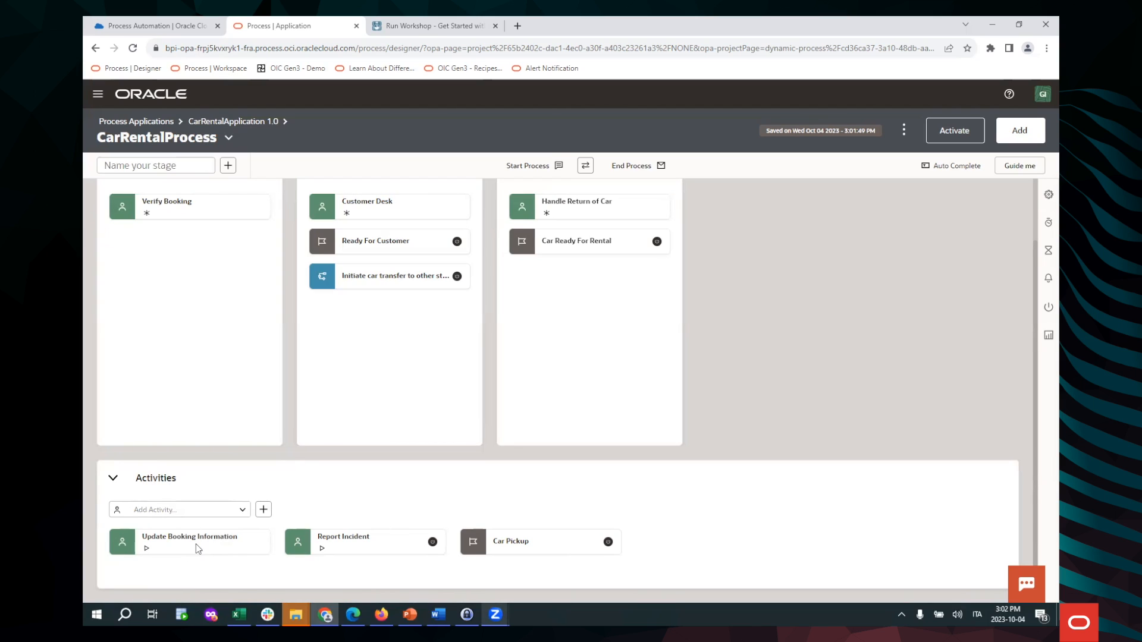
{"action": "mouse_move", "coordinate": [199, 548]}
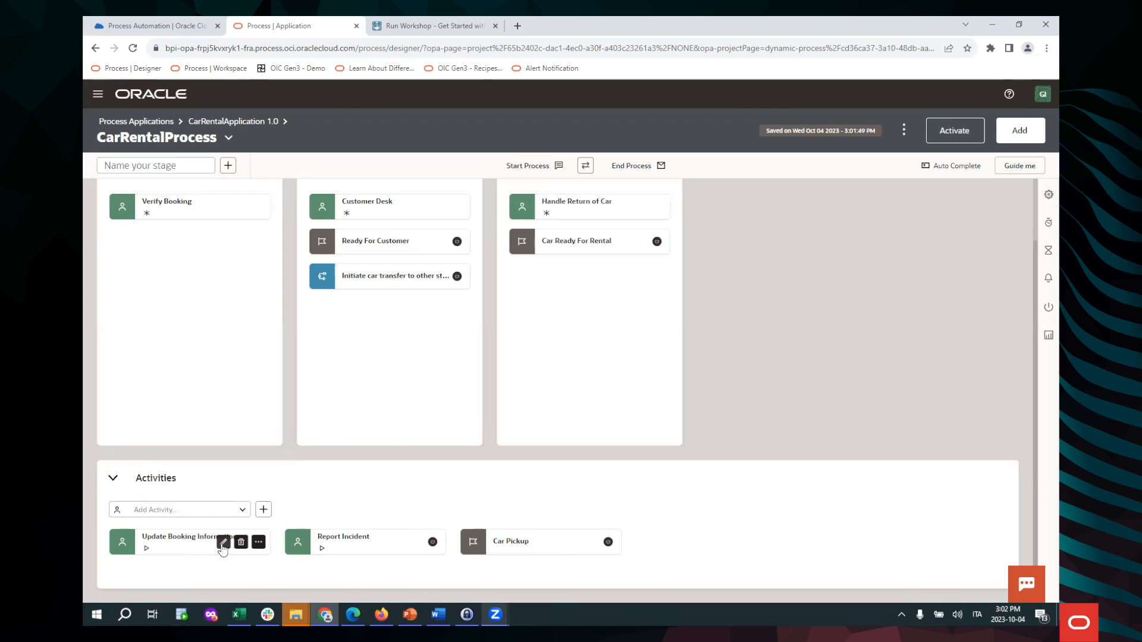
{"action": "left_click", "coordinate": [223, 543]}
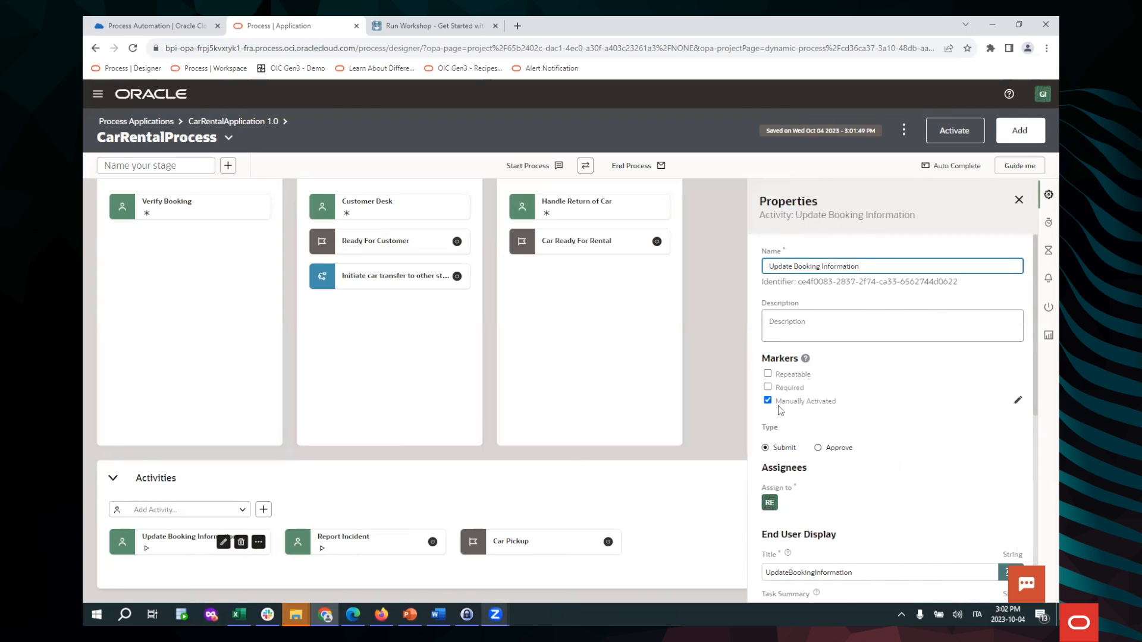
{"action": "scroll", "coordinate": [856, 526], "scroll_direction": "down", "scroll_amount": 4}
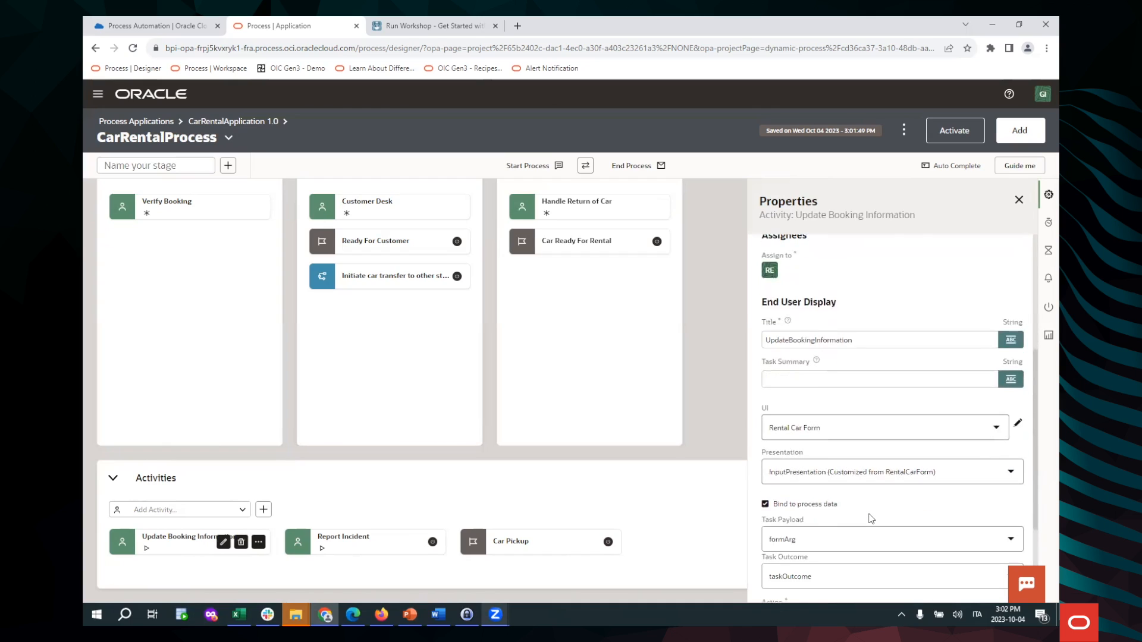
{"action": "scroll", "coordinate": [871, 519], "scroll_direction": "up", "scroll_amount": 5}
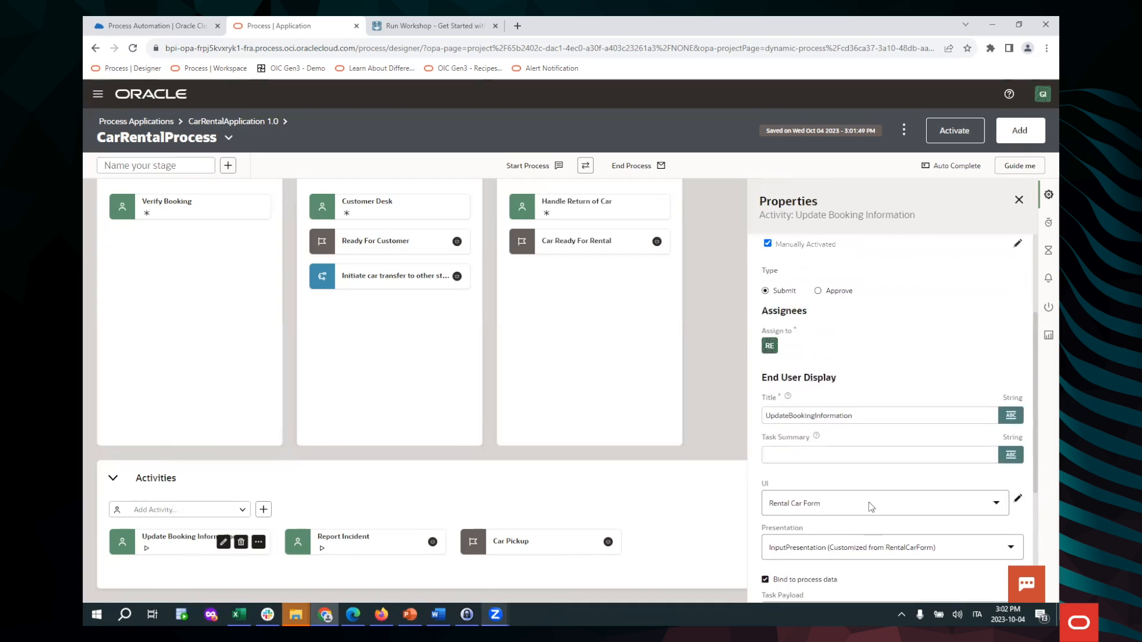
{"action": "left_click", "coordinate": [1047, 307]}
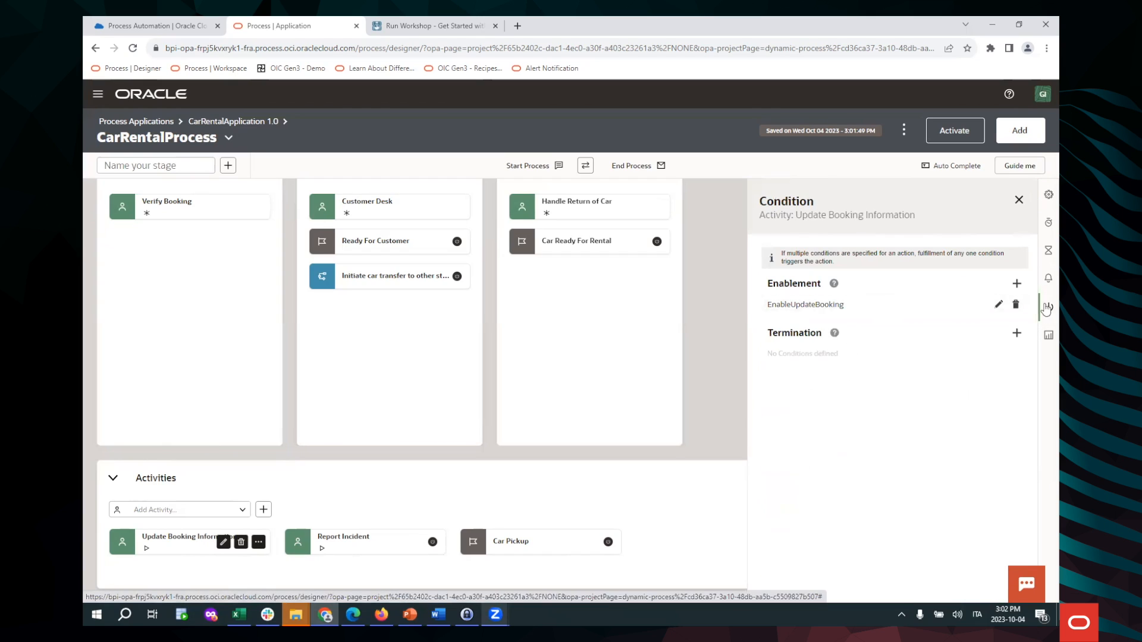
{"action": "left_click", "coordinate": [999, 305]}
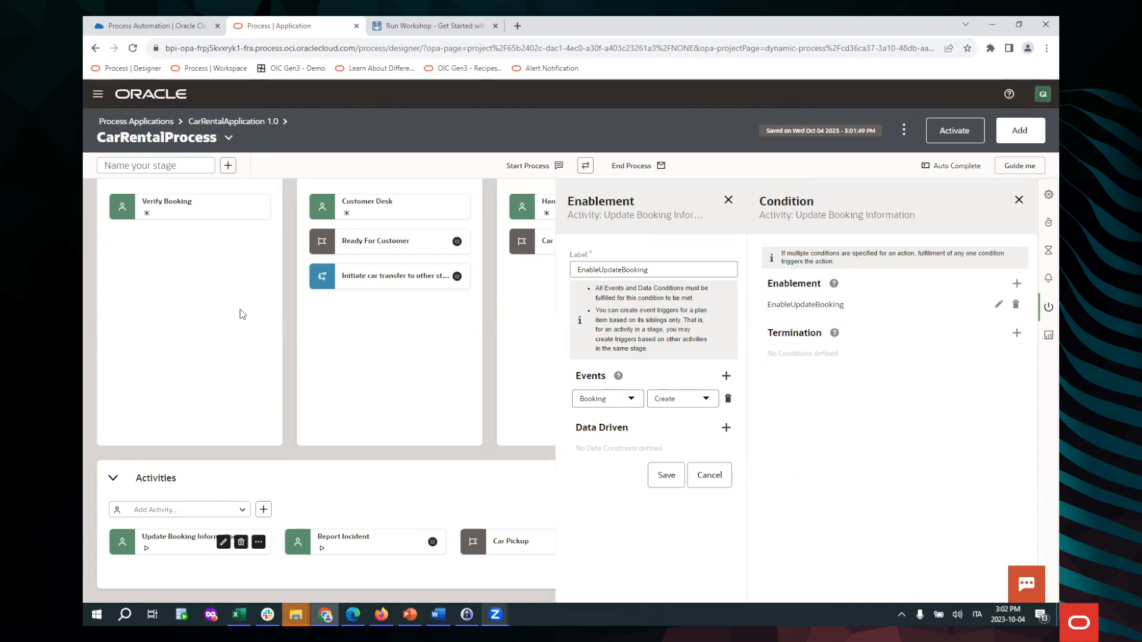
{"action": "left_click", "coordinate": [710, 476]}
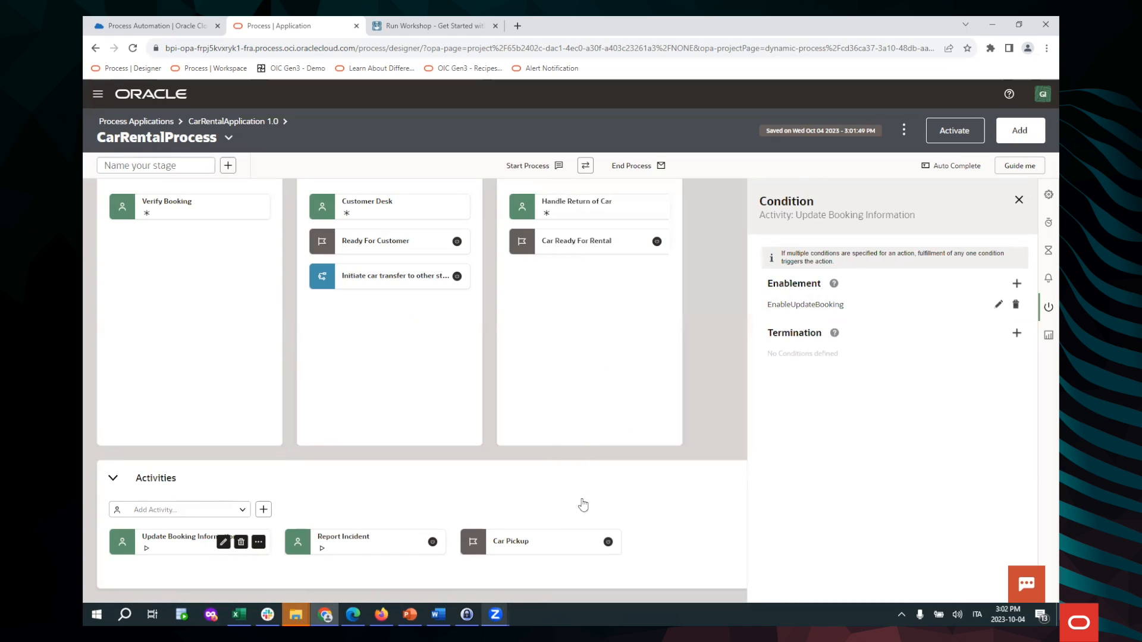
Inspect Report Incident's EnableReportIncident enablement condition
{"action": "left_click", "coordinate": [384, 551]}
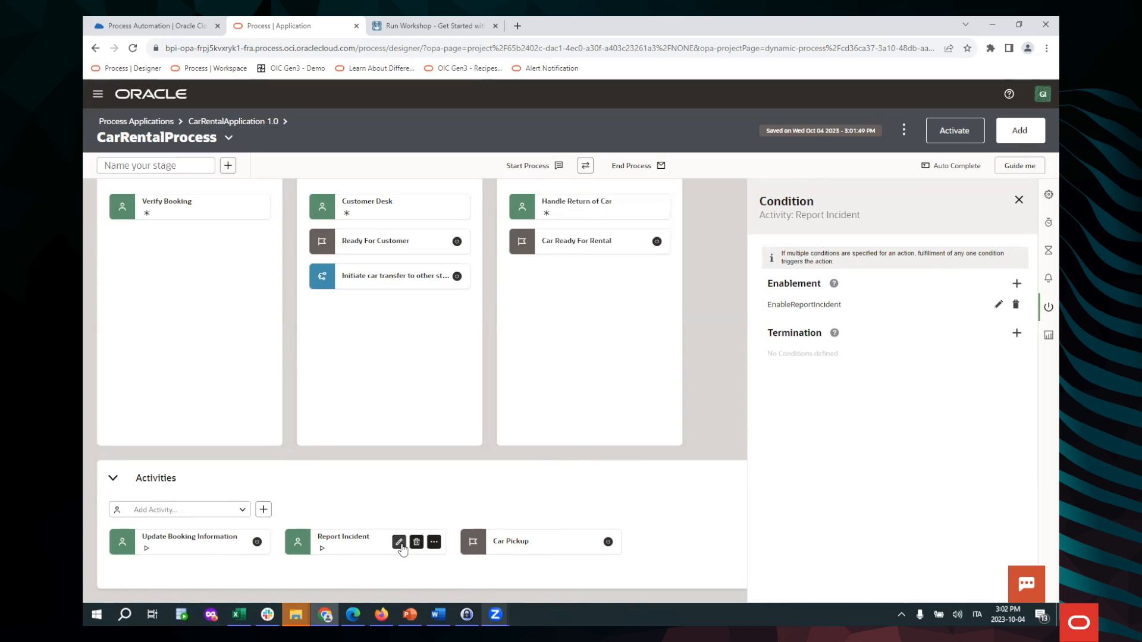
{"action": "left_click", "coordinate": [401, 544]}
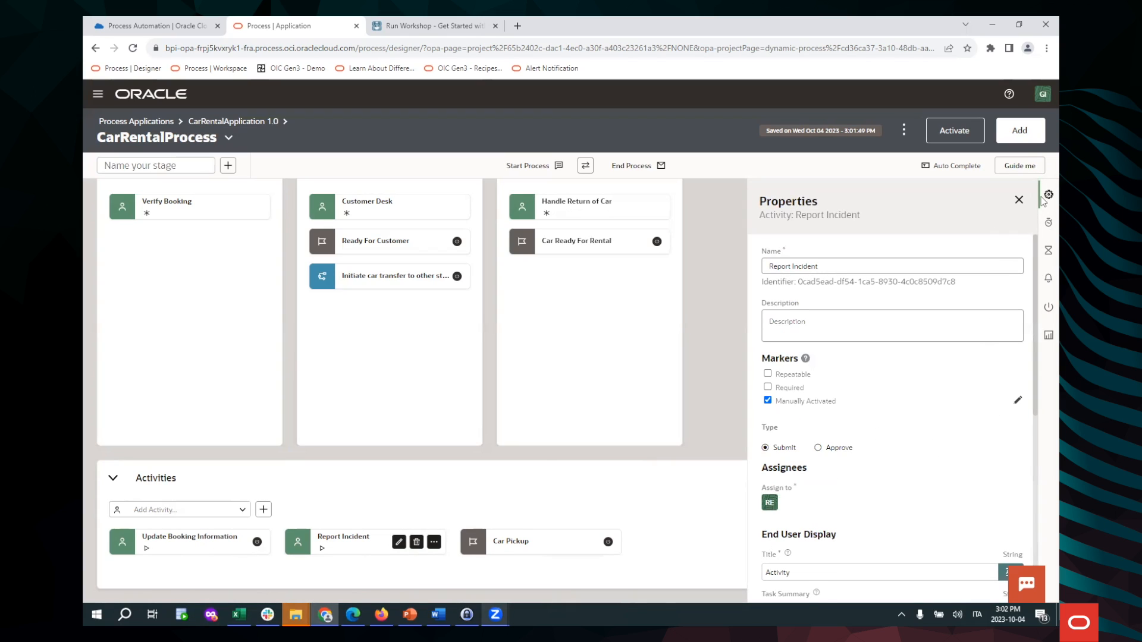
{"action": "left_click", "coordinate": [1049, 307]}
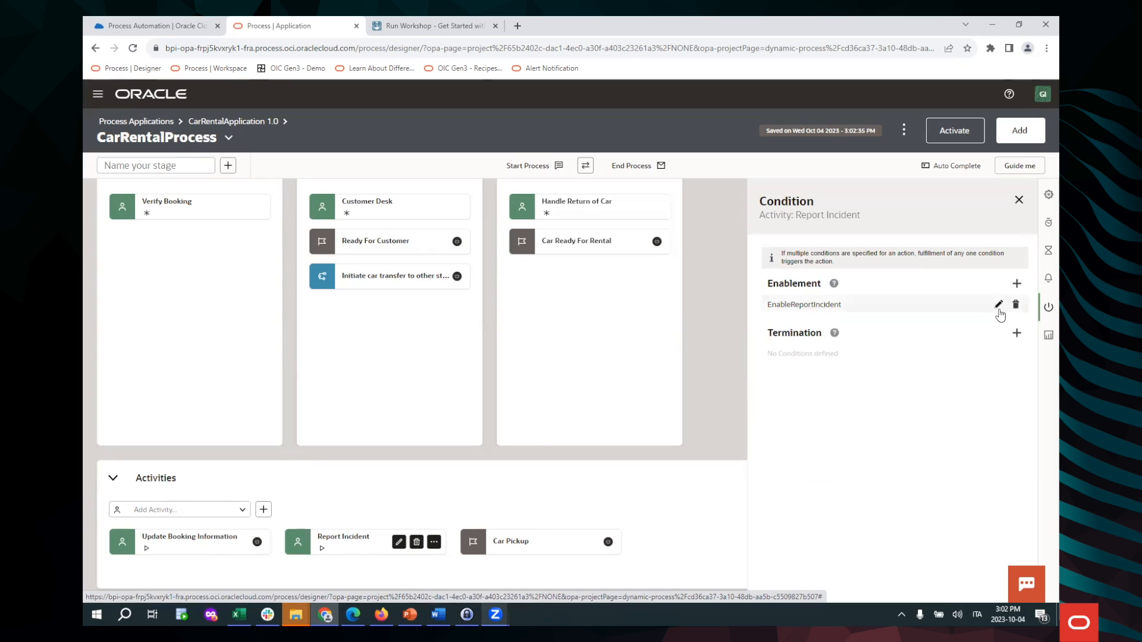
{"action": "left_click", "coordinate": [999, 304]}
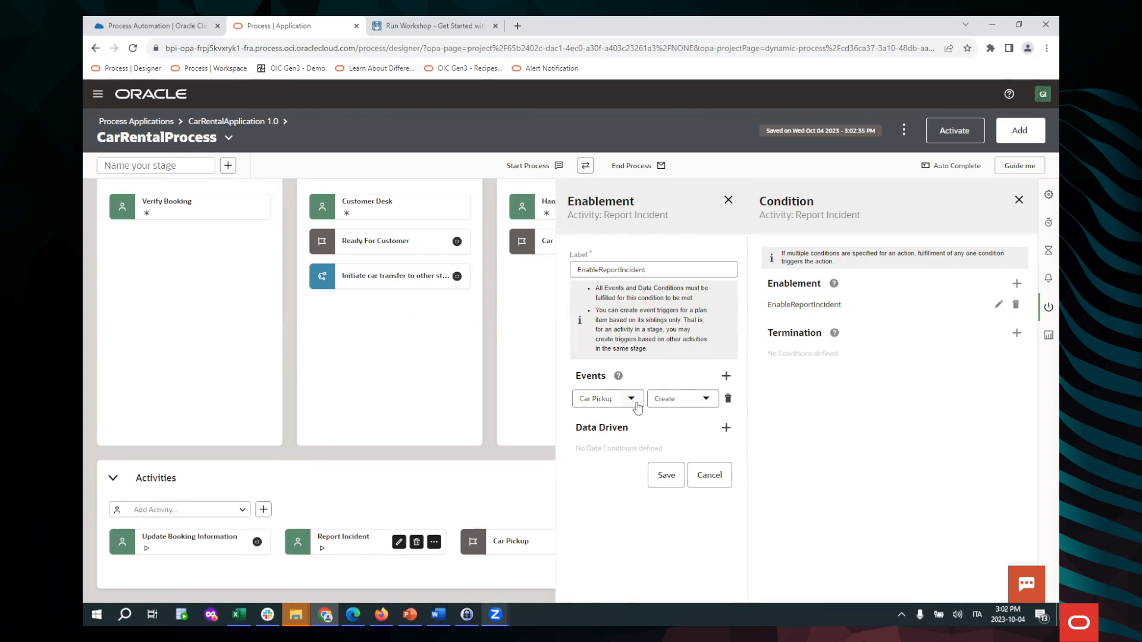
Inspect the Car Pickup milestone's PickupCondition completion condition without changes
{"action": "left_click", "coordinate": [513, 548]}
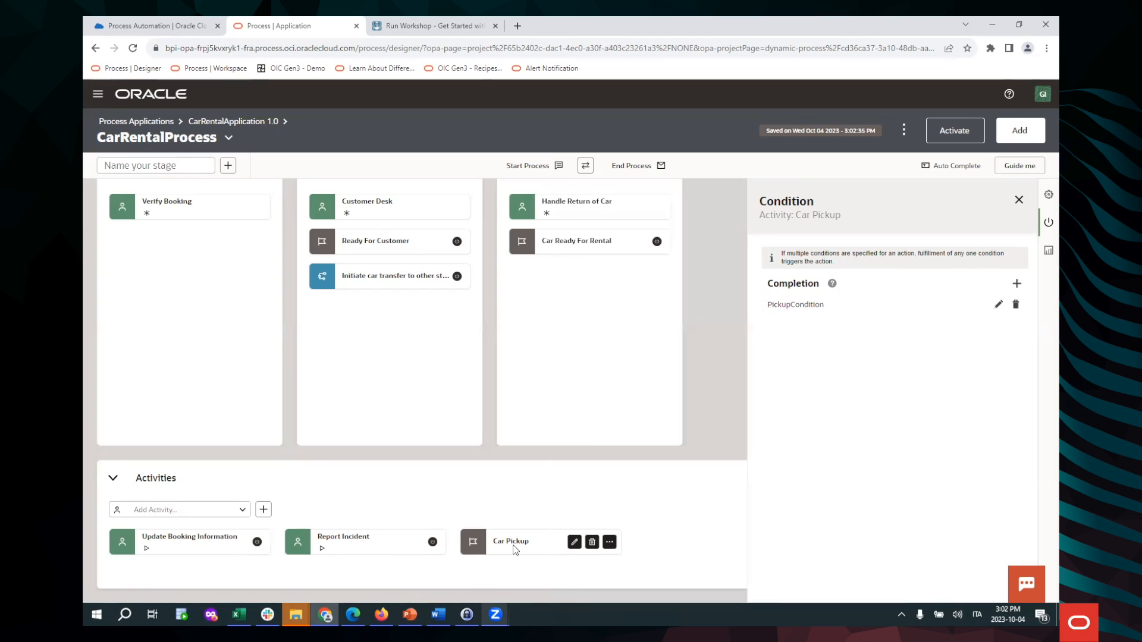
{"action": "left_click", "coordinate": [575, 543]}
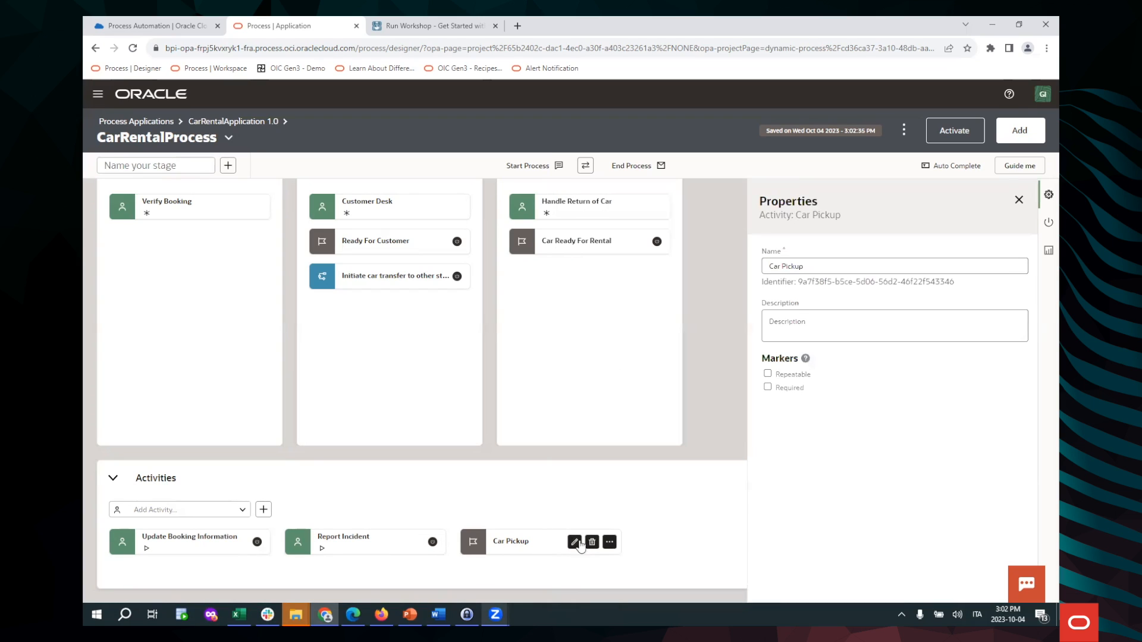
{"action": "left_click", "coordinate": [1047, 224]}
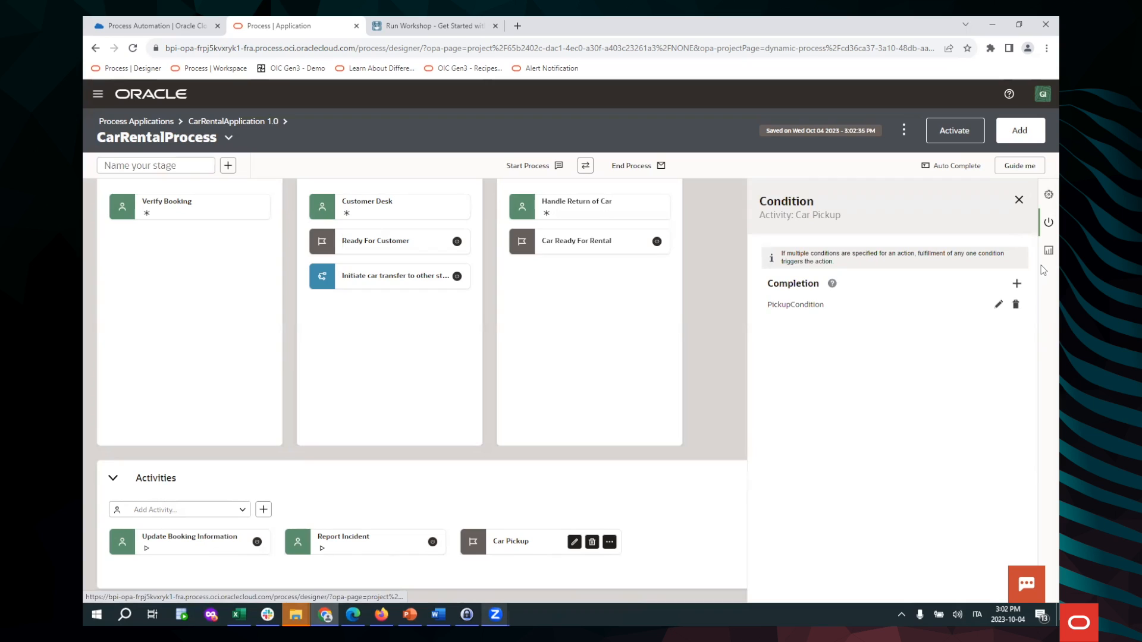
{"action": "left_click", "coordinate": [999, 305]}
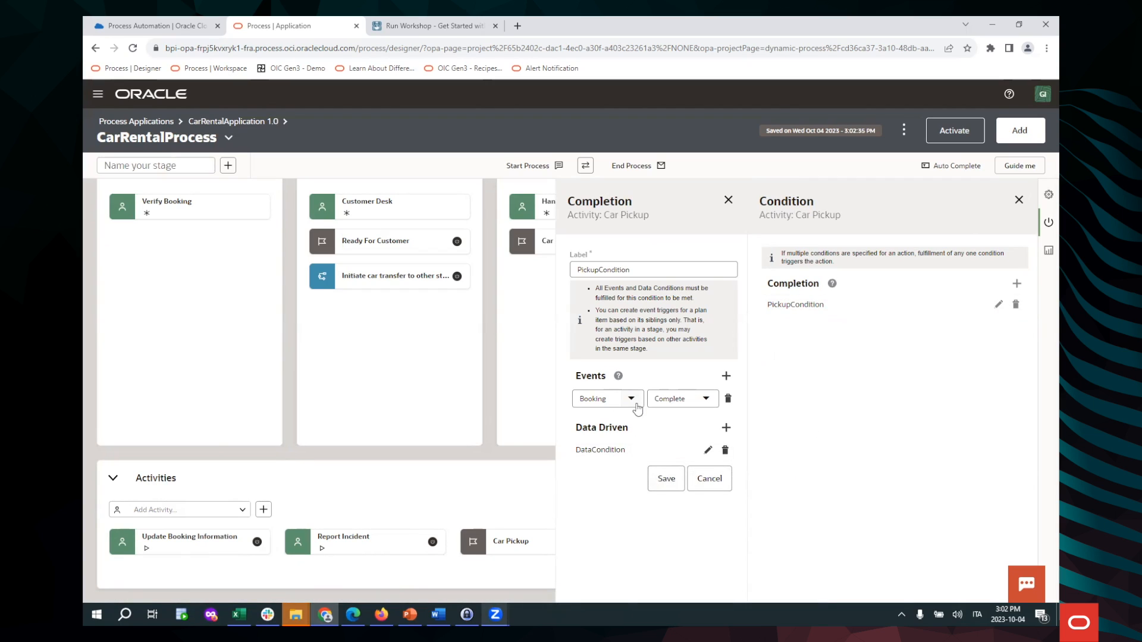
{"action": "left_click", "coordinate": [718, 487]}
{"action": "scroll", "coordinate": [580, 381], "scroll_direction": "up", "scroll_amount": 1}
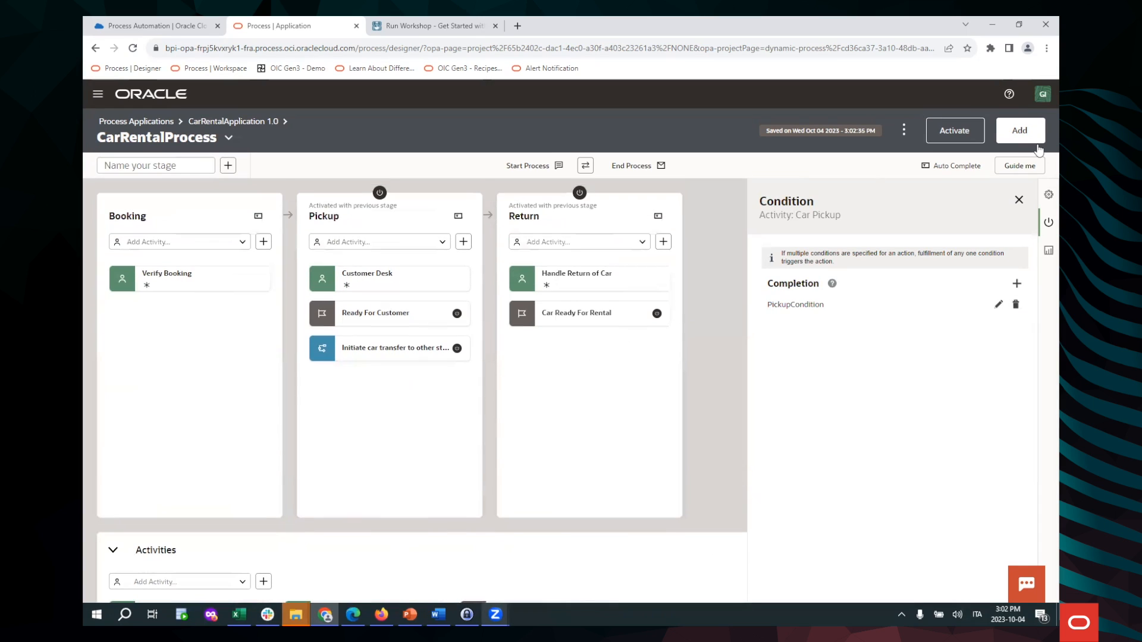
Review the RentalCarForm start settings of CarRentalProcess, then return to CarRentalApplication 1.0
{"action": "left_click", "coordinate": [1019, 200]}
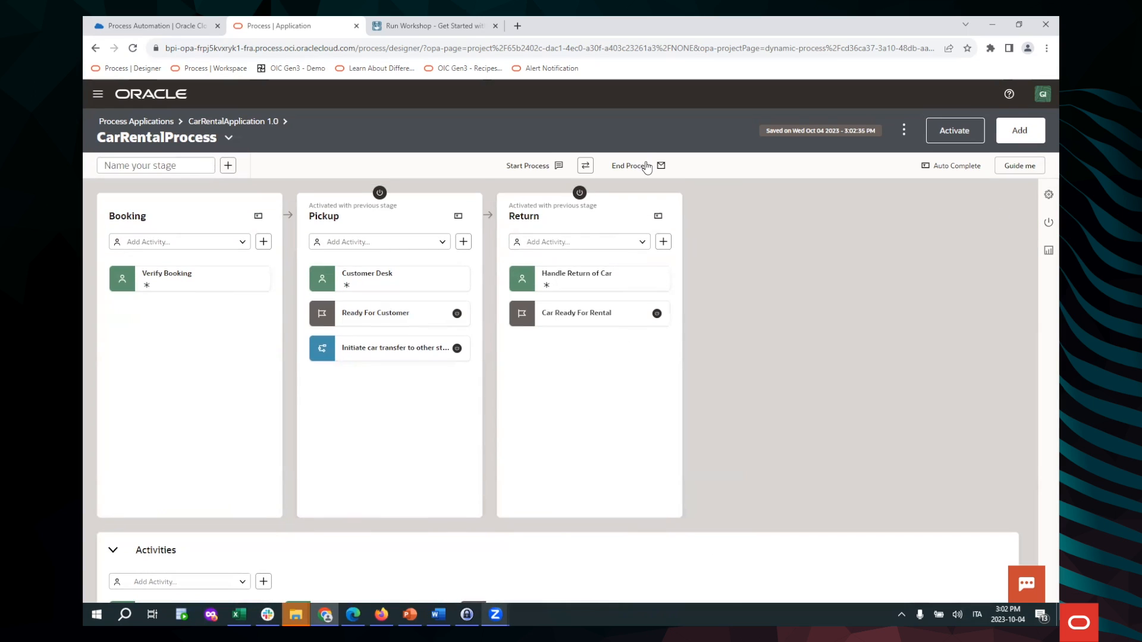
{"action": "left_click", "coordinate": [558, 167]}
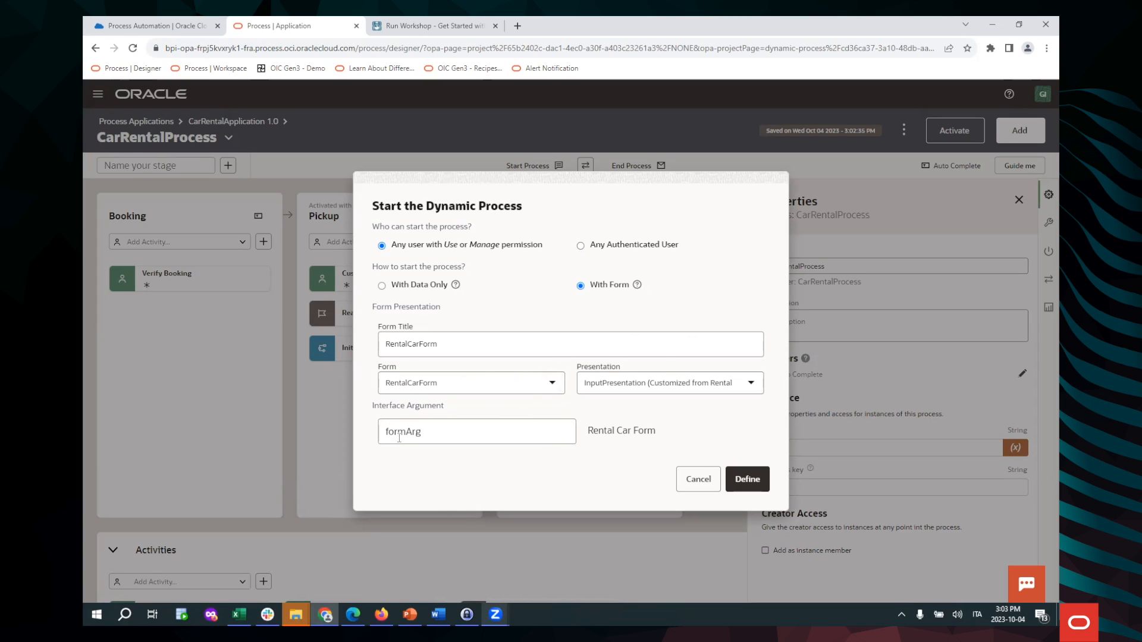
{"action": "left_click", "coordinate": [701, 482]}
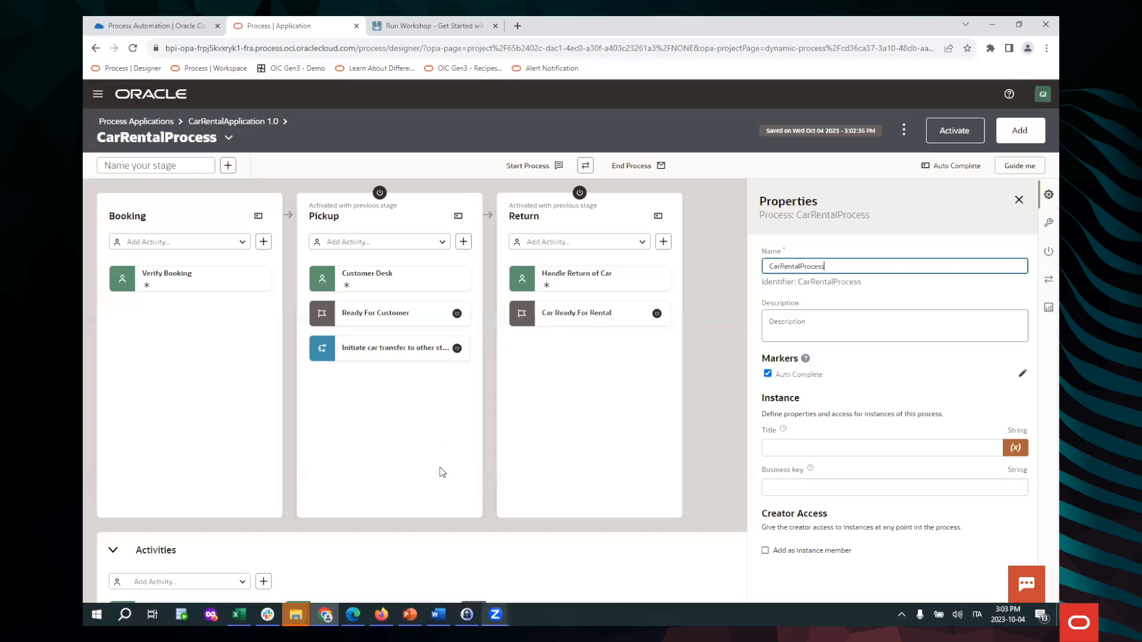
{"action": "left_click", "coordinate": [211, 122]}
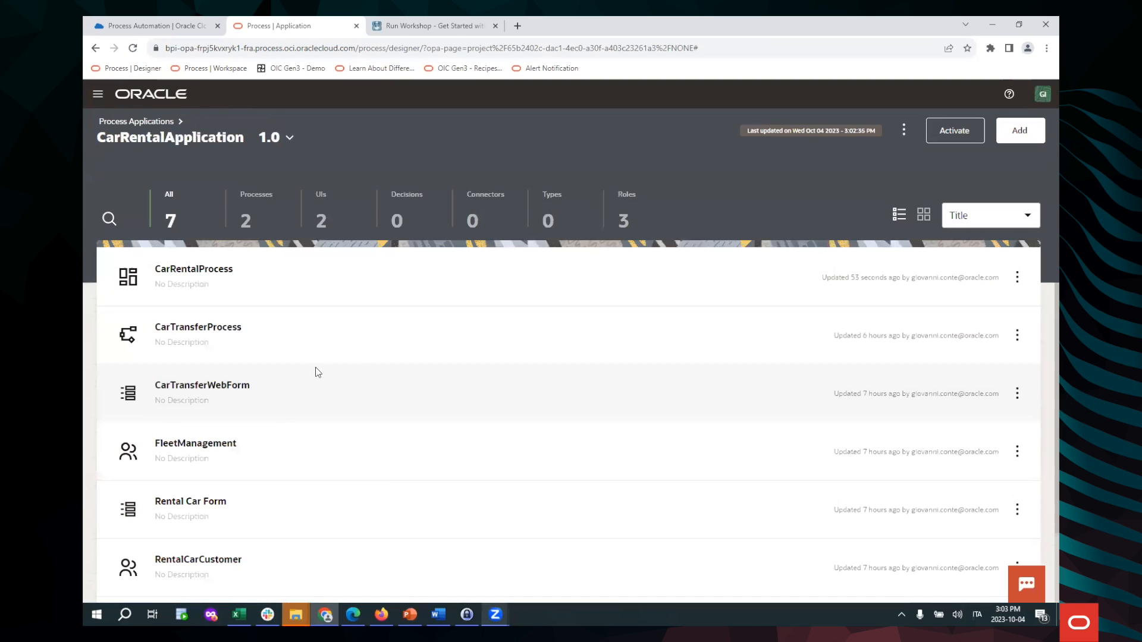
View the CarTransferProcess diagram and return to the CarRentalApplication 1.0 component list
{"action": "left_click", "coordinate": [198, 333]}
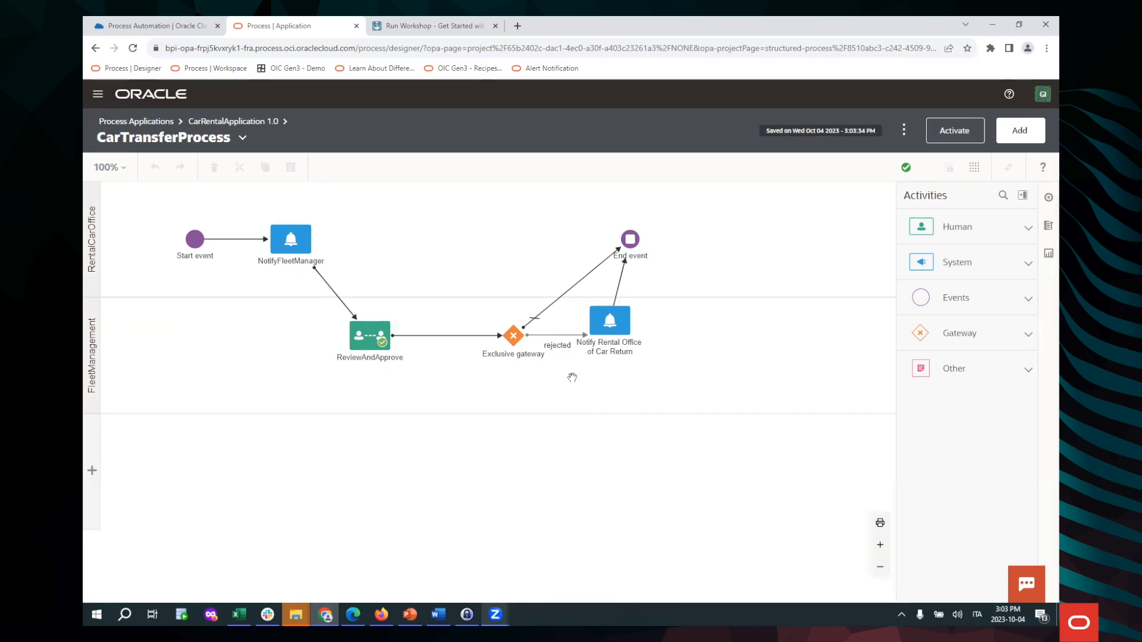
{"action": "left_click", "coordinate": [243, 122]}
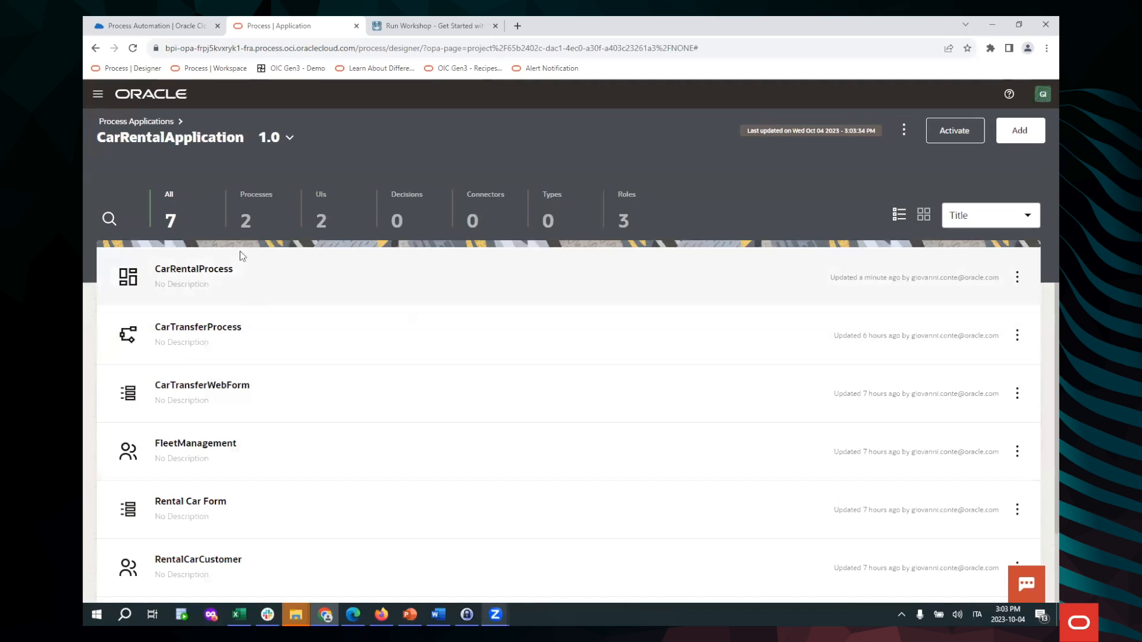
Check the activated versions, confirm version 1.0 is Running, and open its actions
{"action": "left_click", "coordinate": [903, 130]}
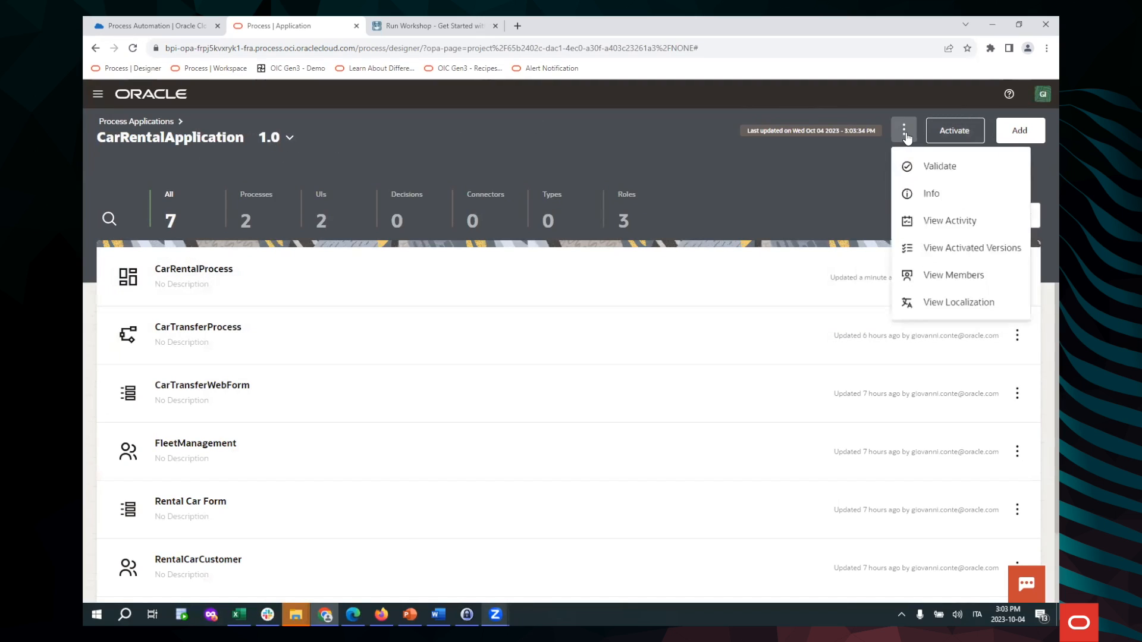
{"action": "left_click", "coordinate": [938, 250]}
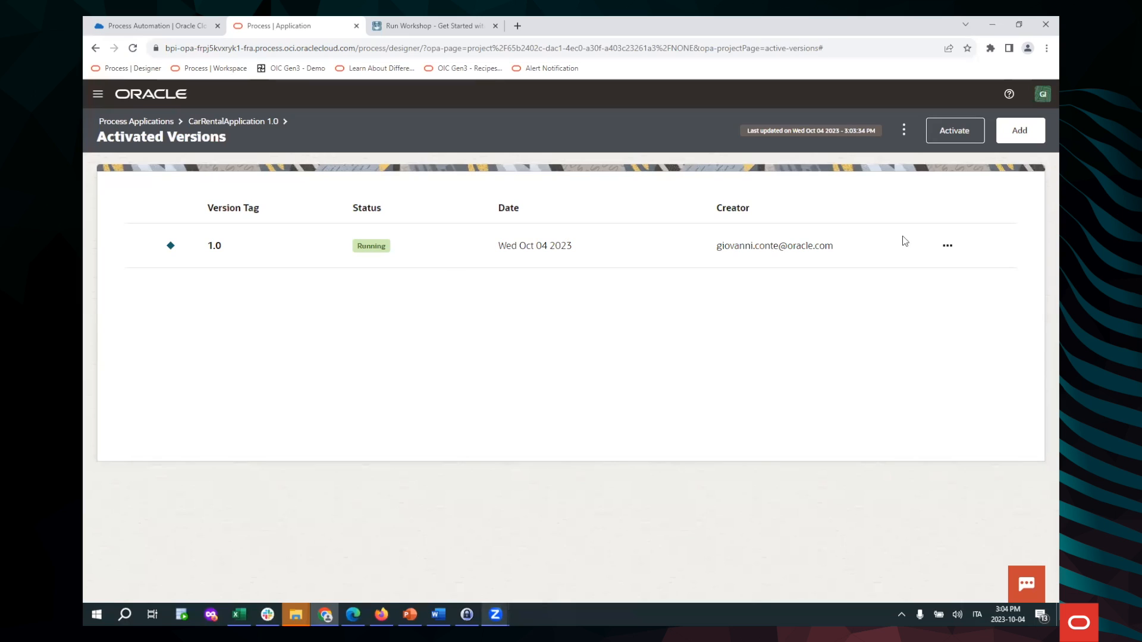
{"action": "left_click", "coordinate": [947, 246]}
Open the workspace and load its address again in an extra browser tab
{"action": "left_click", "coordinate": [963, 277]}
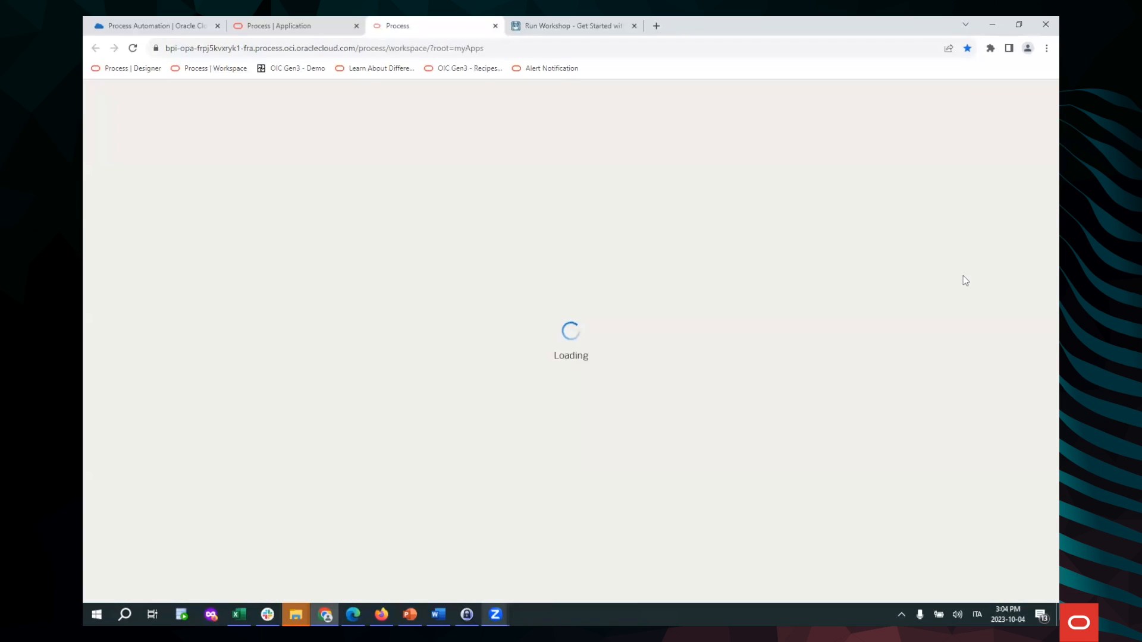
{"action": "left_click", "coordinate": [501, 48]}
{"action": "key", "text": "ctrl+c"}
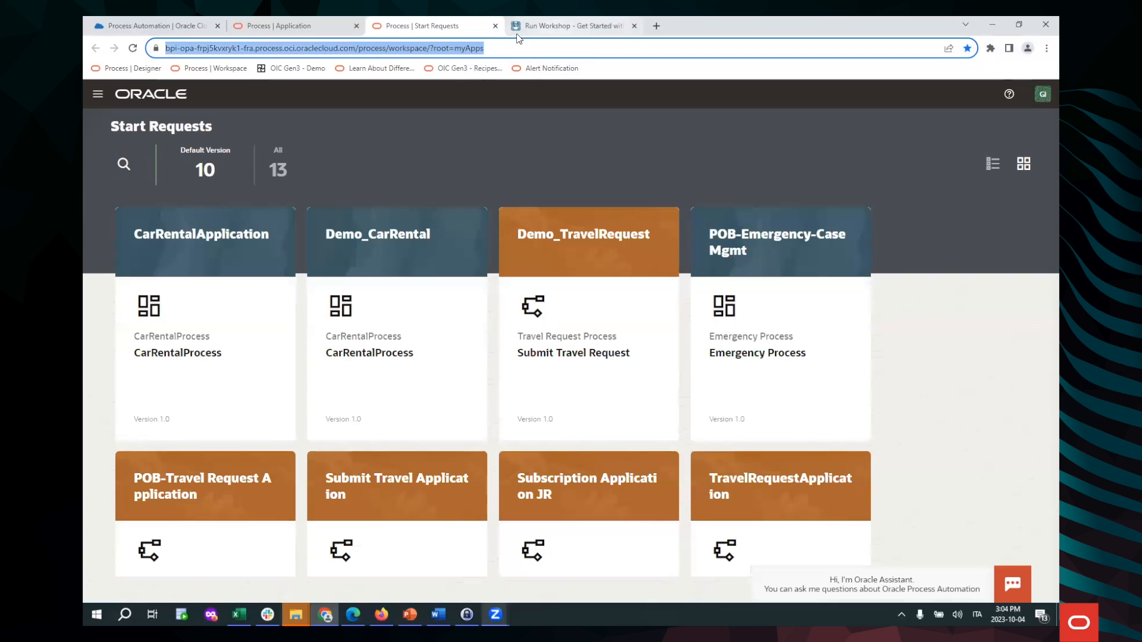
{"action": "key", "text": "ctrl+t"}
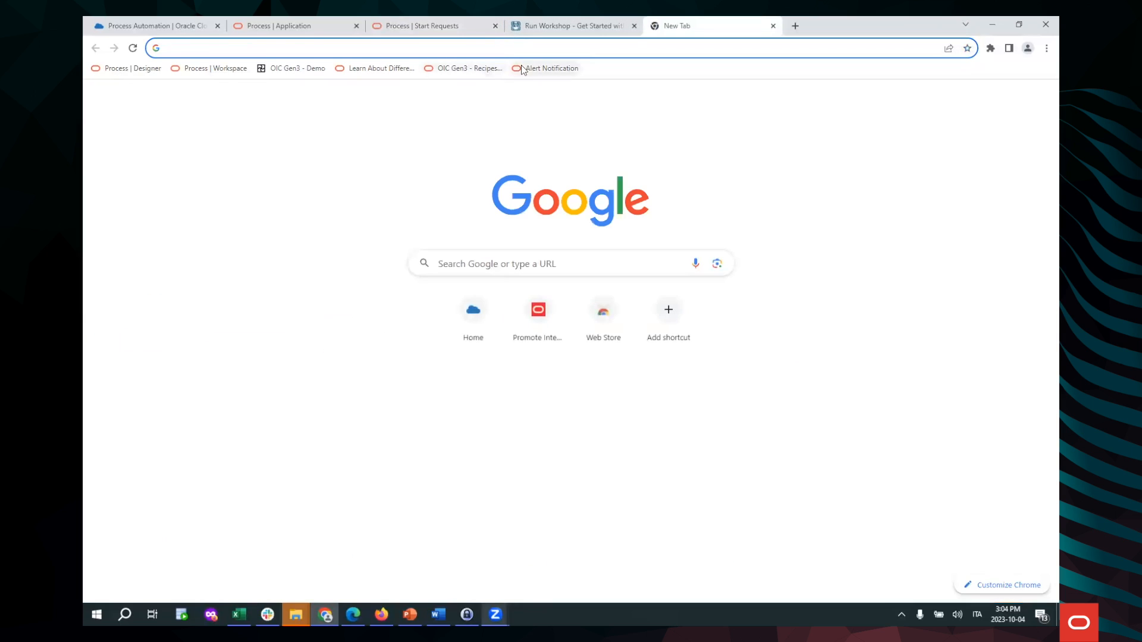
{"action": "key", "text": "ctrl+v"}
{"action": "key", "text": "Return"}
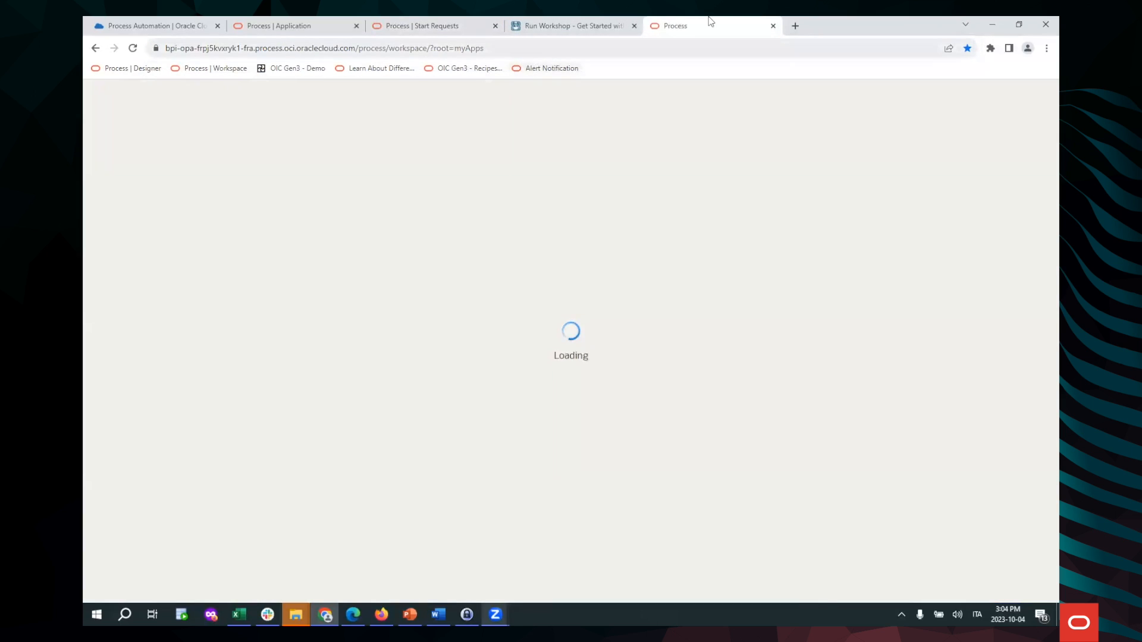
Move the new workspace tab ahead of the workshop tab and show the first Start Requests tab
{"action": "left_click_drag", "start_coordinate": [701, 25], "coordinate": [586, 27]}
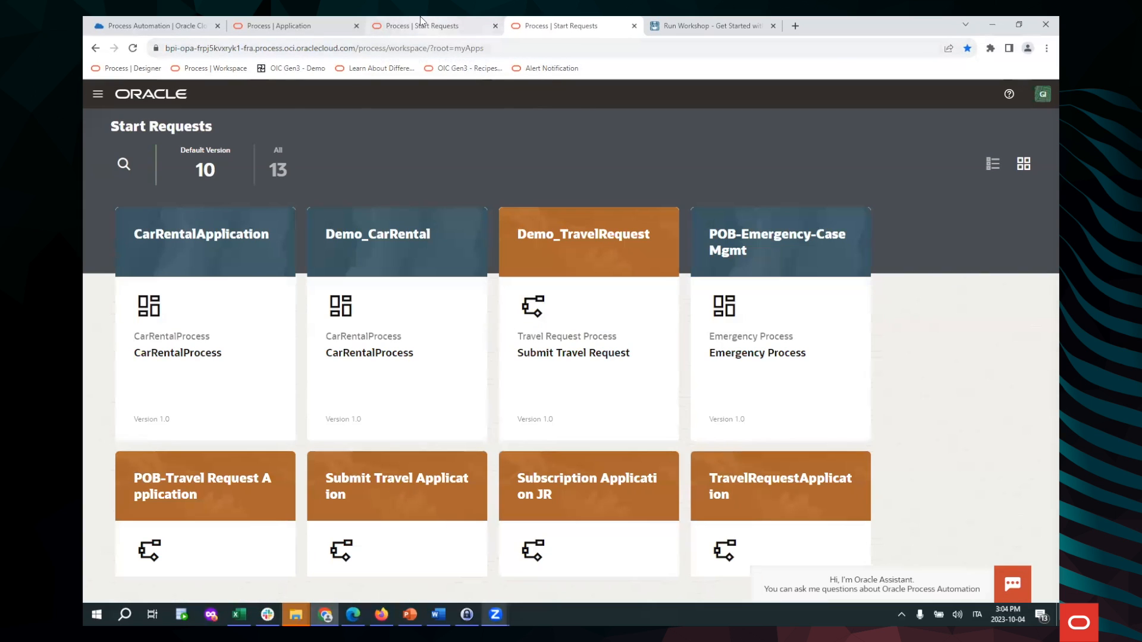
{"action": "mouse_move", "coordinate": [423, 22]}
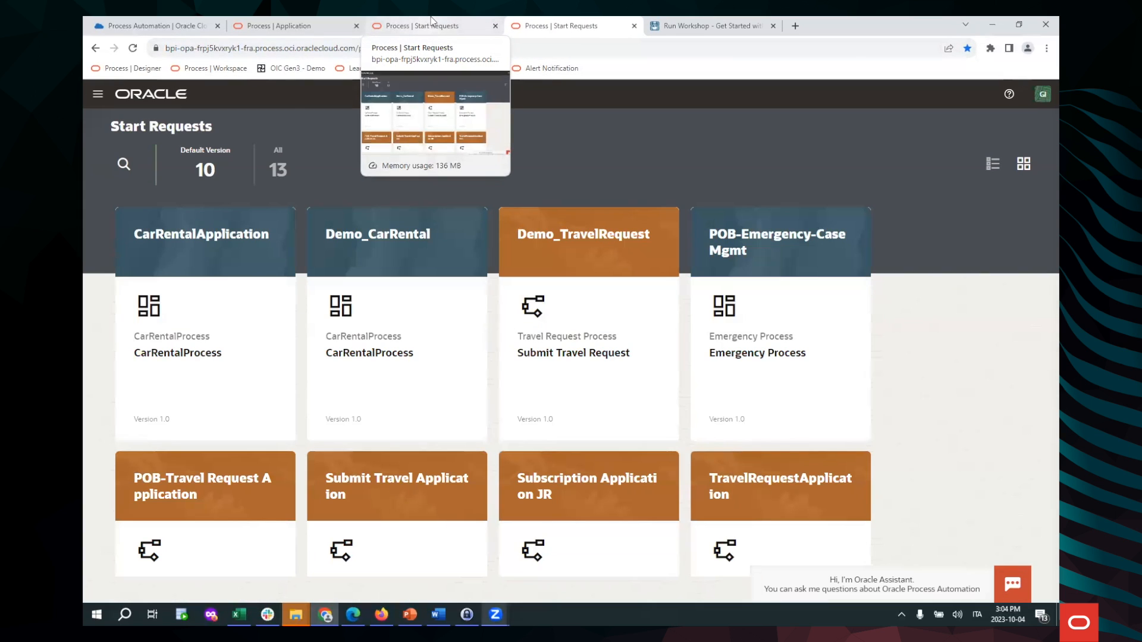
{"action": "mouse_move", "coordinate": [540, 32]}
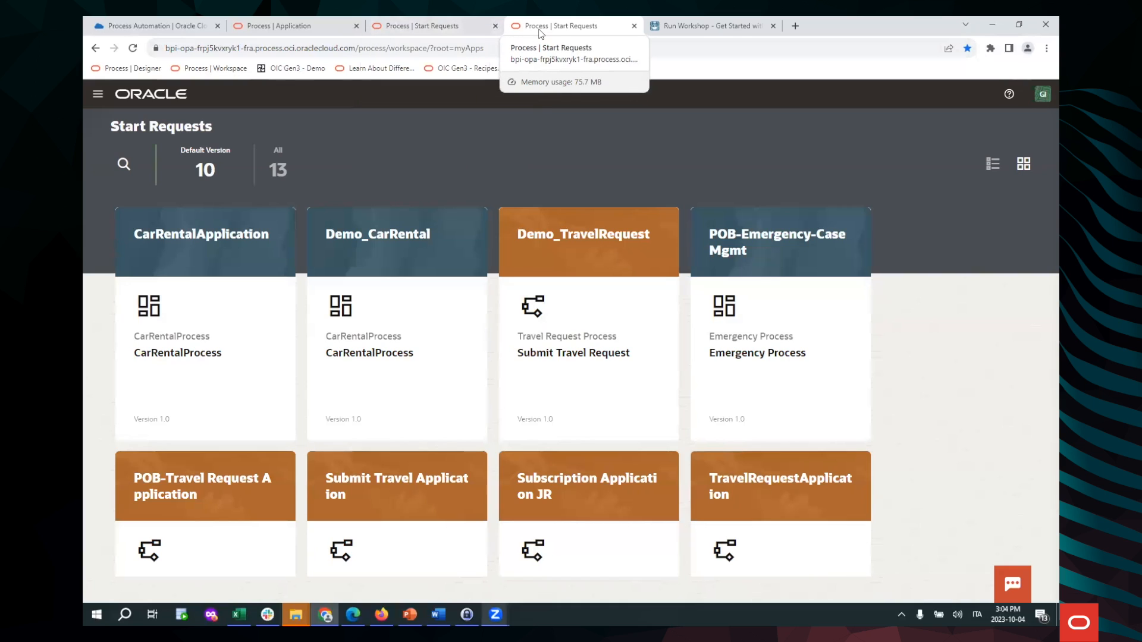
{"action": "left_click", "coordinate": [451, 29]}
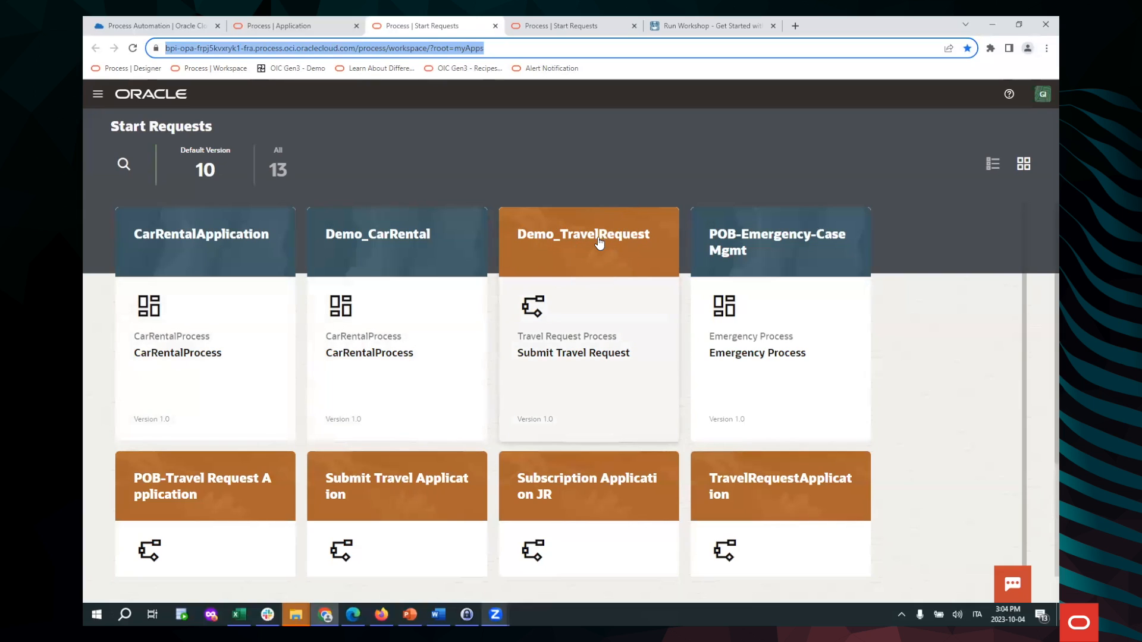
Open the CarRentalProcess request form and enter the customer's full name
{"action": "left_click", "coordinate": [225, 241]}
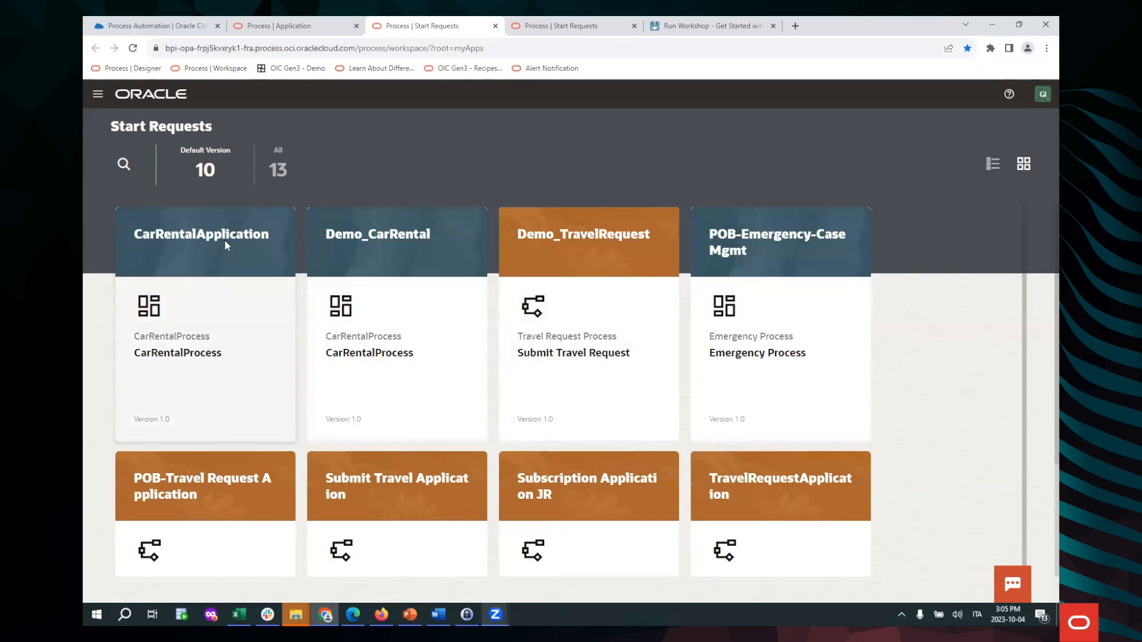
{"action": "left_click", "coordinate": [413, 255]}
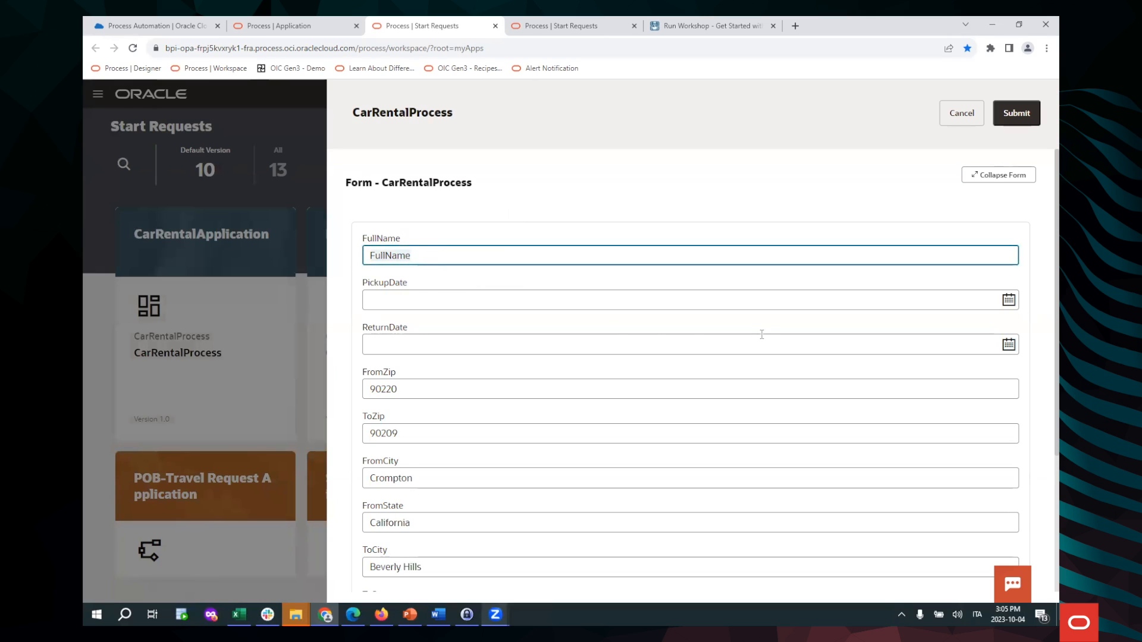
{"action": "key", "text": "Tab"}
Set the pickup date to 23-10-06 and the return date to 23-10-07, then submit the request
{"action": "left_click", "coordinate": [1009, 301]}
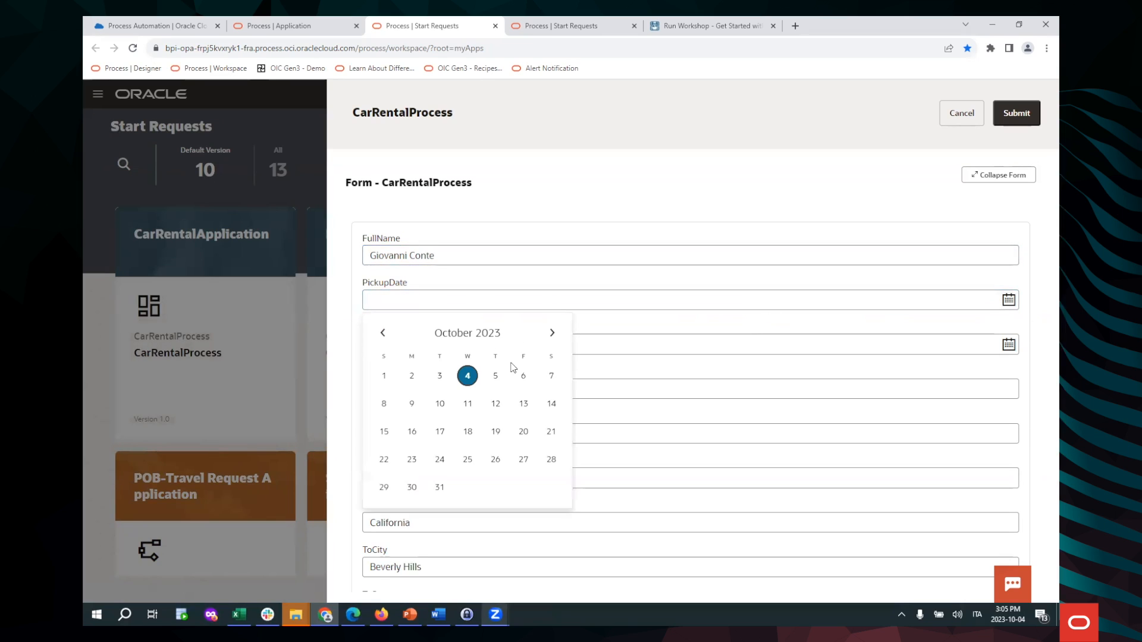
{"action": "left_click", "coordinate": [523, 378]}
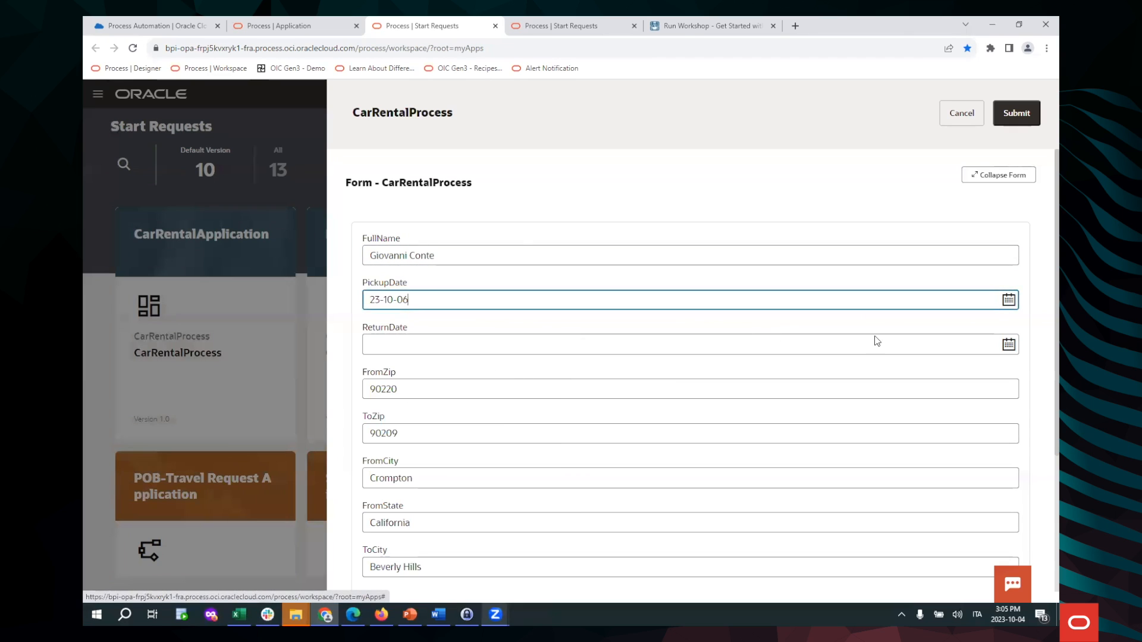
{"action": "left_click", "coordinate": [1009, 345]}
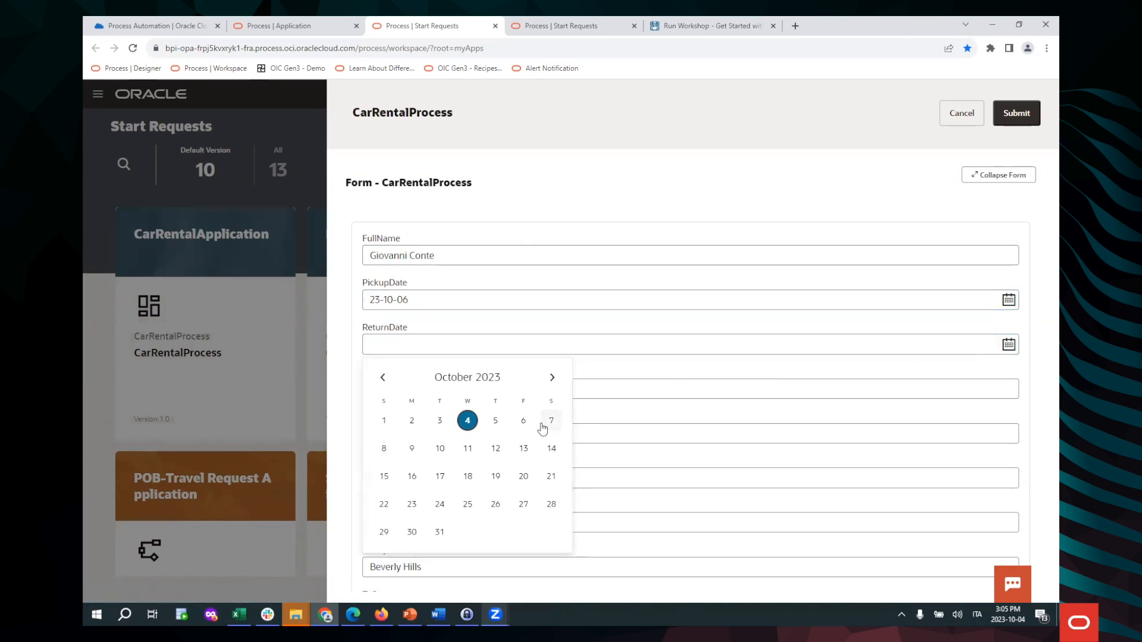
{"action": "left_click", "coordinate": [559, 424]}
{"action": "scroll", "coordinate": [558, 395], "scroll_direction": "down", "scroll_amount": 3}
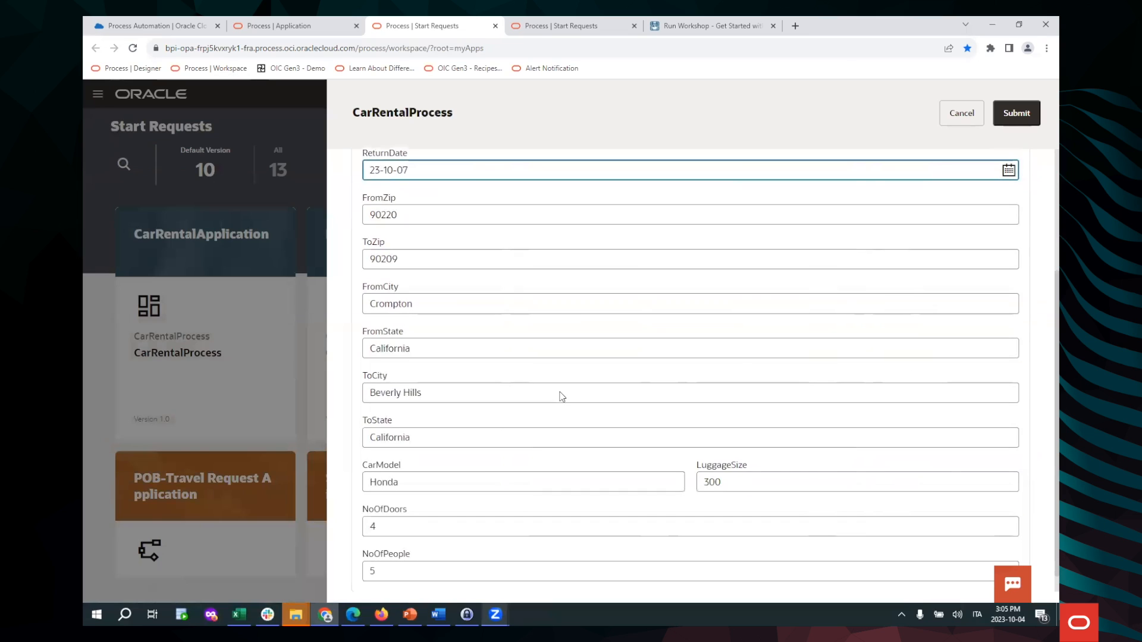
{"action": "scroll", "coordinate": [578, 338], "scroll_direction": "down", "scroll_amount": 1}
{"action": "scroll", "coordinate": [576, 367], "scroll_direction": "up", "scroll_amount": 2}
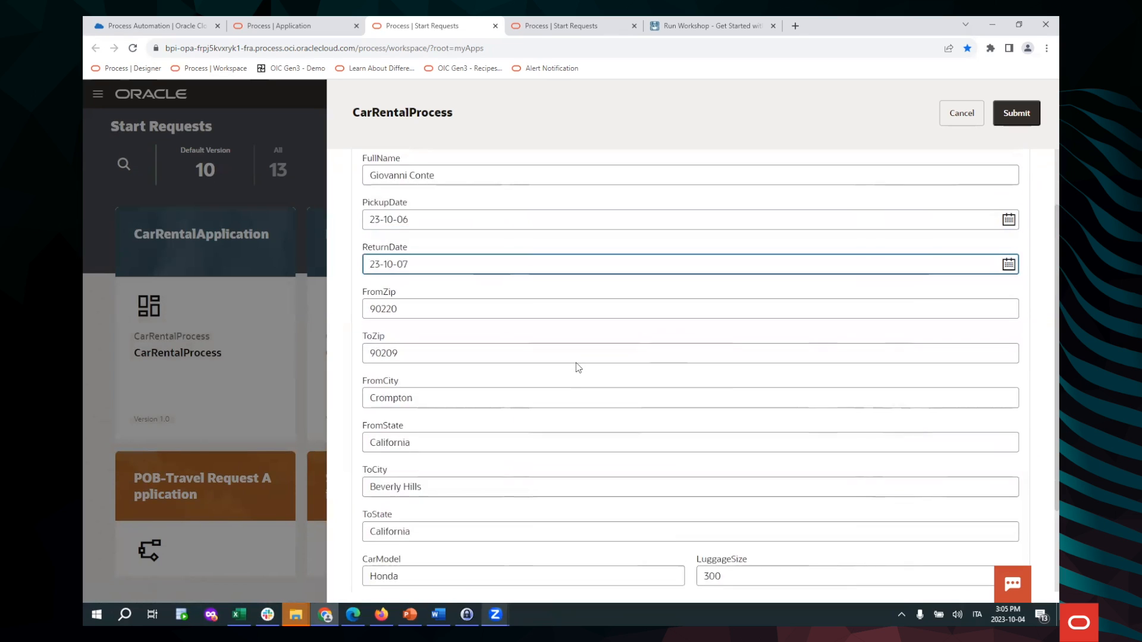
{"action": "scroll", "coordinate": [449, 222], "scroll_direction": "down", "scroll_amount": 2}
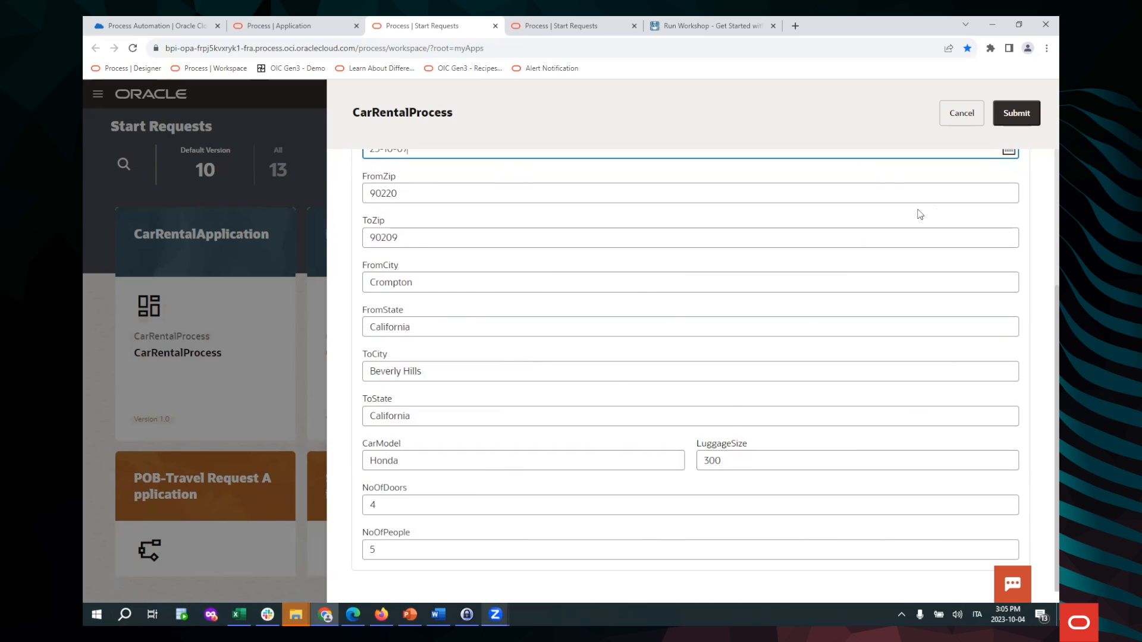
{"action": "left_click", "coordinate": [1029, 120]}
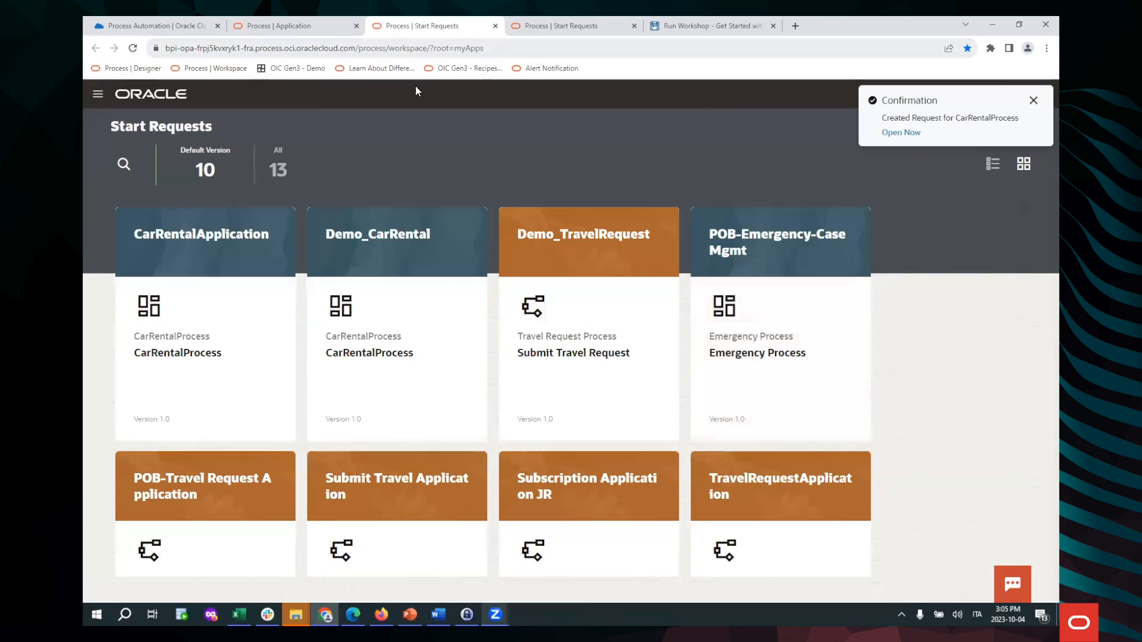
Show Team tasks with the new unclaimed Verify Booking task, then return to Start Requests
{"action": "left_click", "coordinate": [99, 97]}
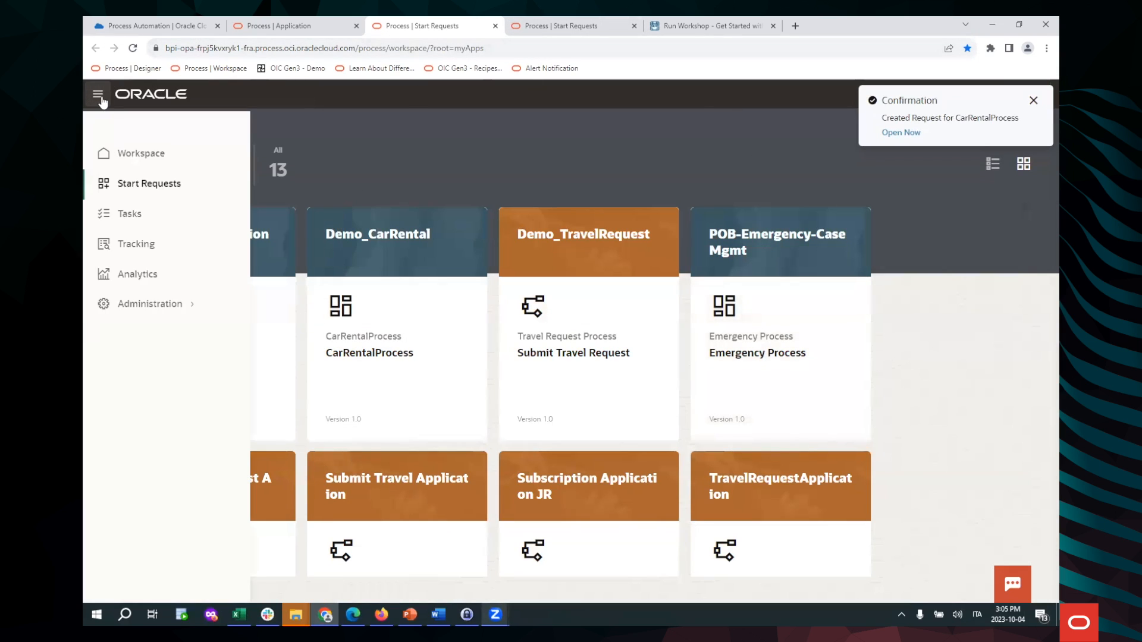
{"action": "left_click", "coordinate": [145, 220]}
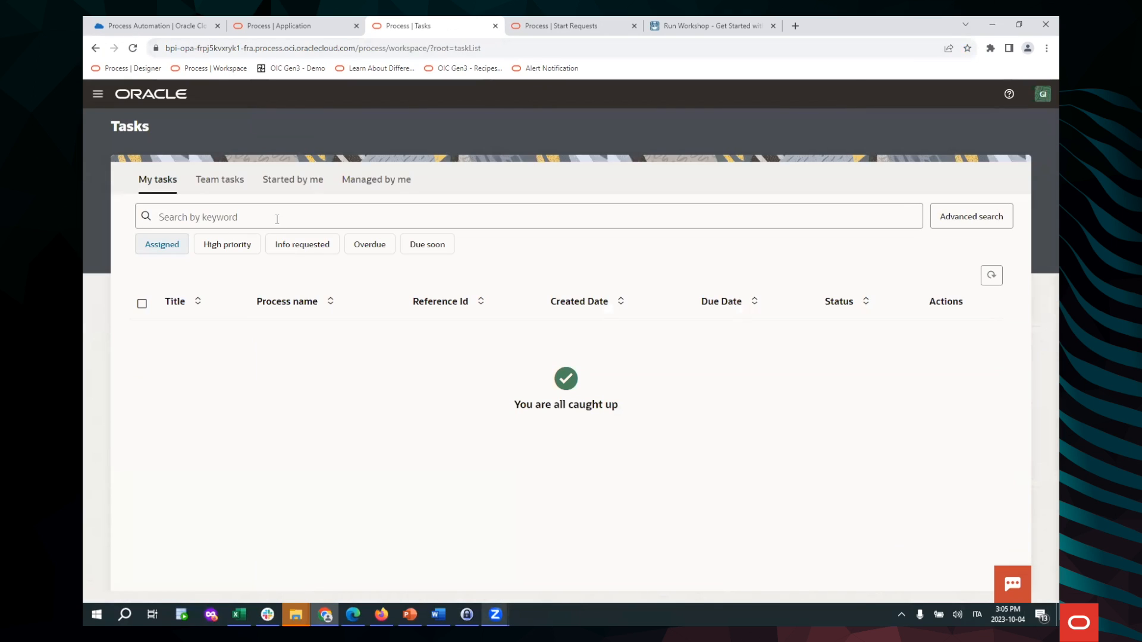
{"action": "left_click", "coordinate": [224, 180]}
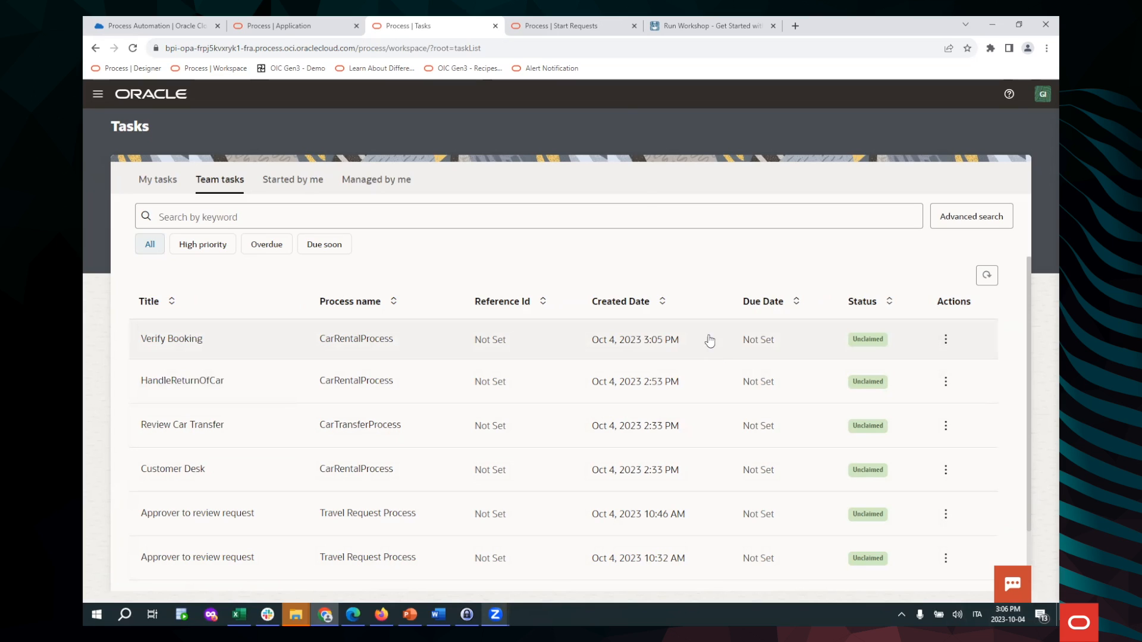
{"action": "key", "text": "ctrl+Tab"}
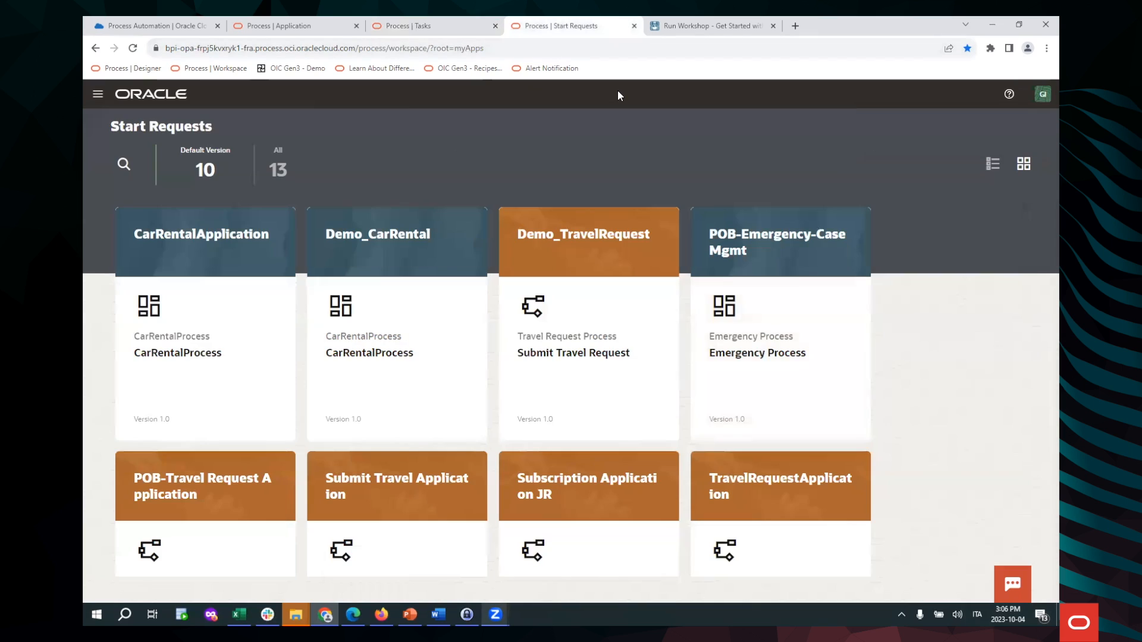
Go to Tracking and open the newest CarRentalProcess instance's details
{"action": "left_click", "coordinate": [97, 94]}
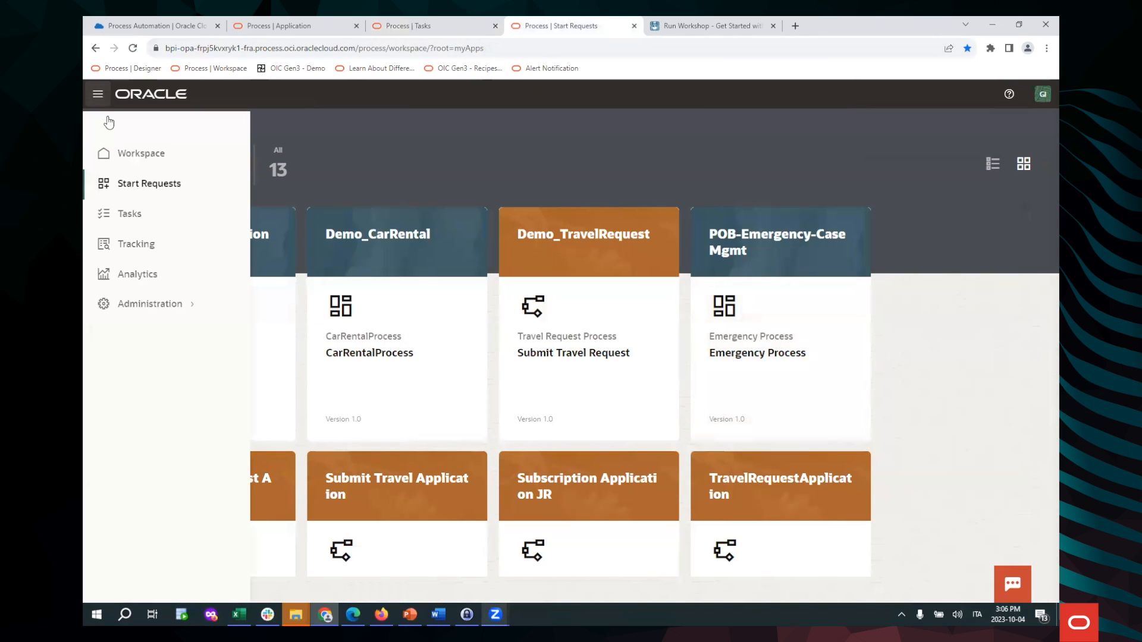
{"action": "left_click", "coordinate": [160, 243]}
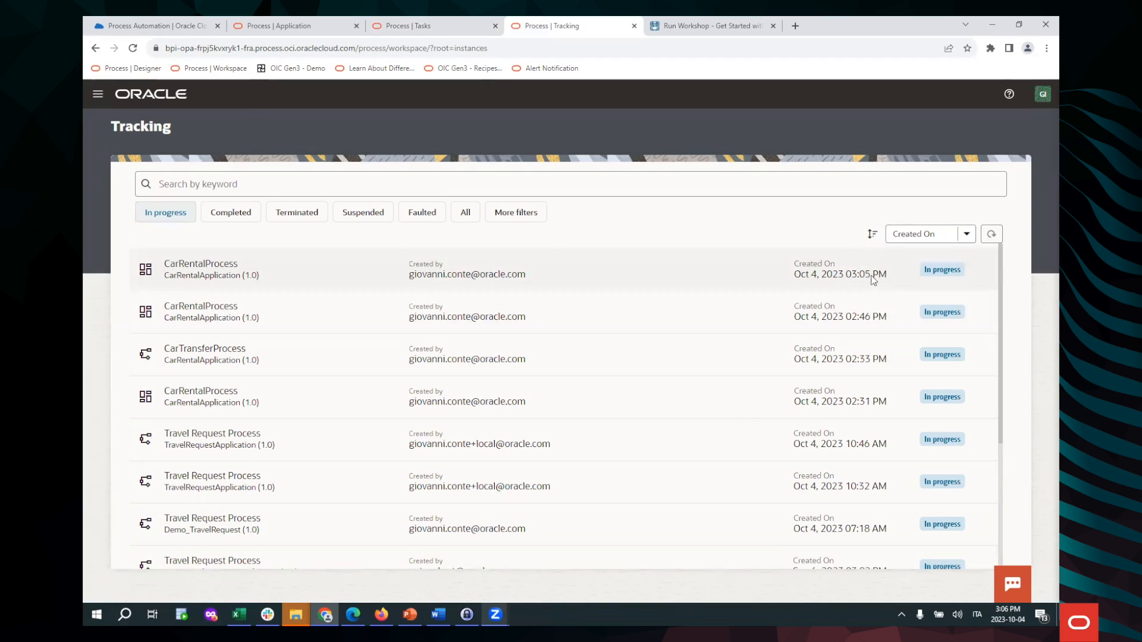
{"action": "left_click", "coordinate": [380, 277]}
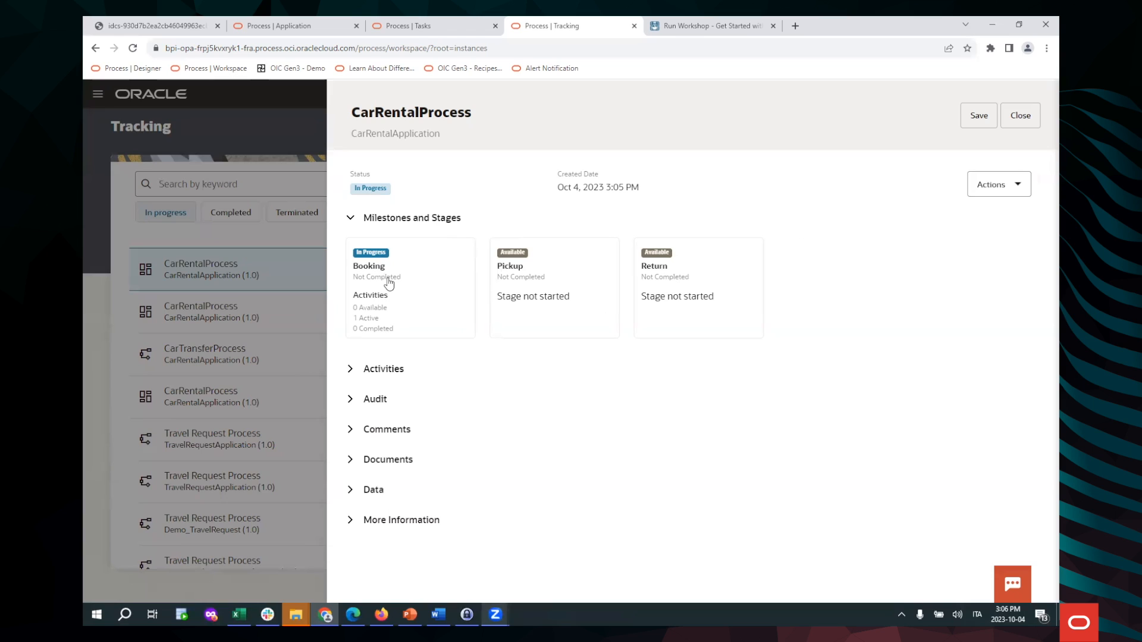
Expand Activities to see Verify Booking running, comparing it against the Team tasks page
{"action": "left_click", "coordinate": [351, 369]}
{"action": "scroll", "coordinate": [536, 375], "scroll_direction": "down", "scroll_amount": 2}
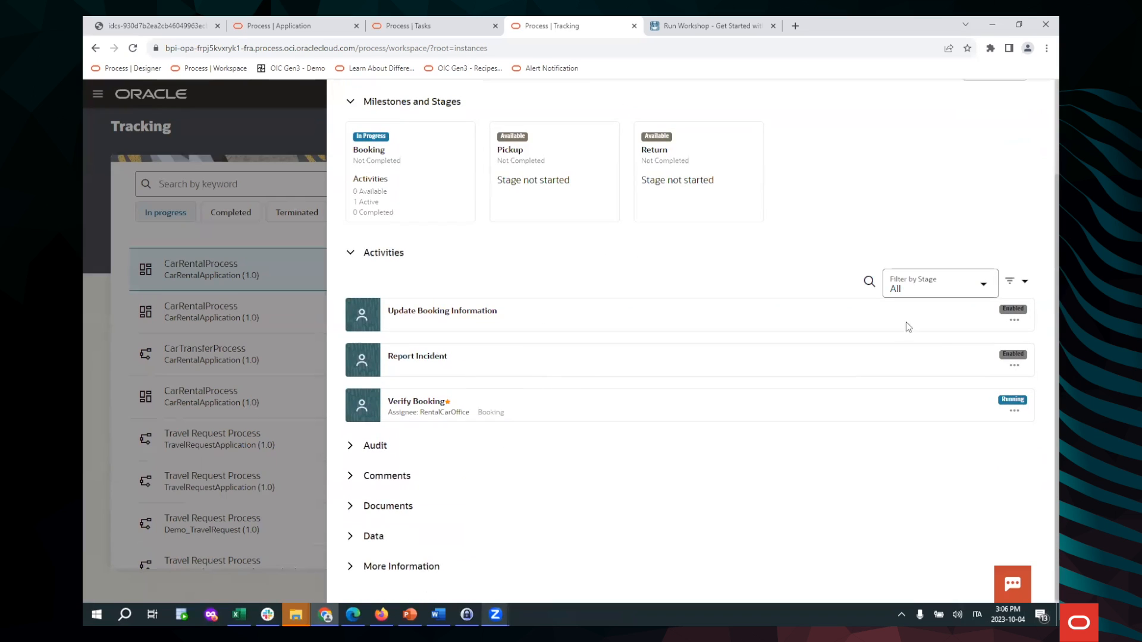
{"action": "left_click", "coordinate": [1015, 414]}
{"action": "left_click", "coordinate": [443, 32]}
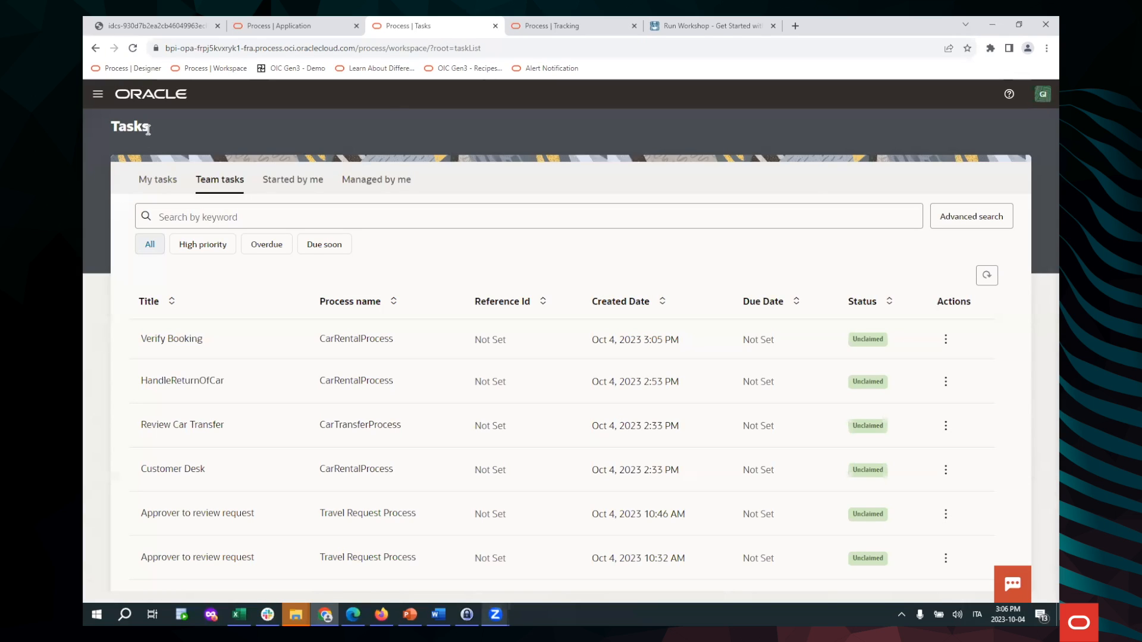
{"action": "left_click", "coordinate": [550, 25]}
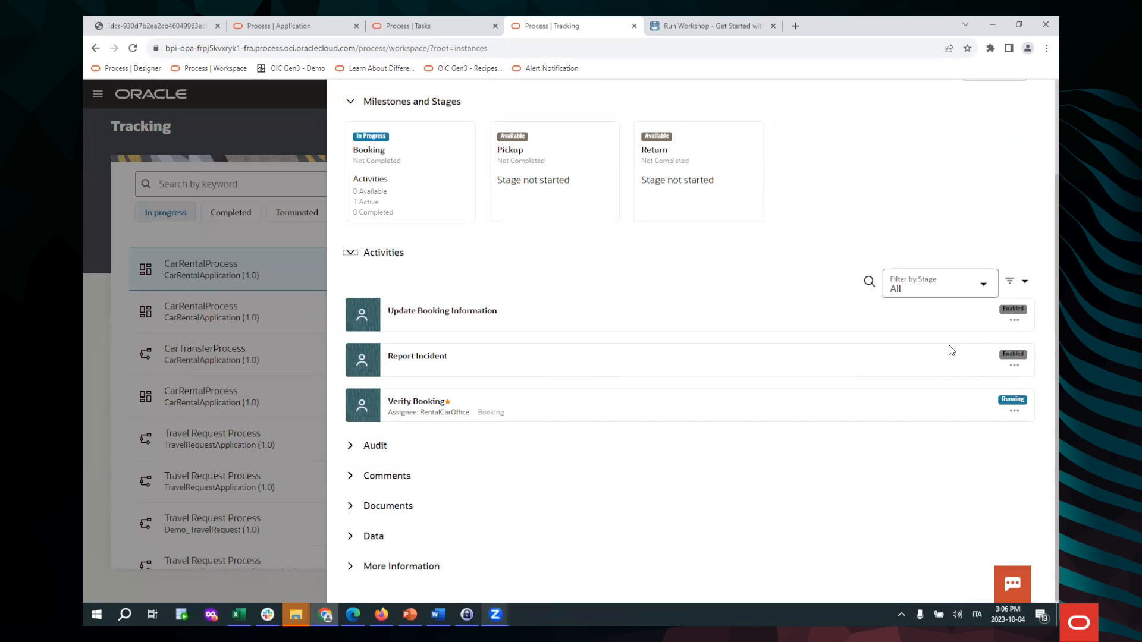
{"action": "left_click", "coordinate": [443, 29]}
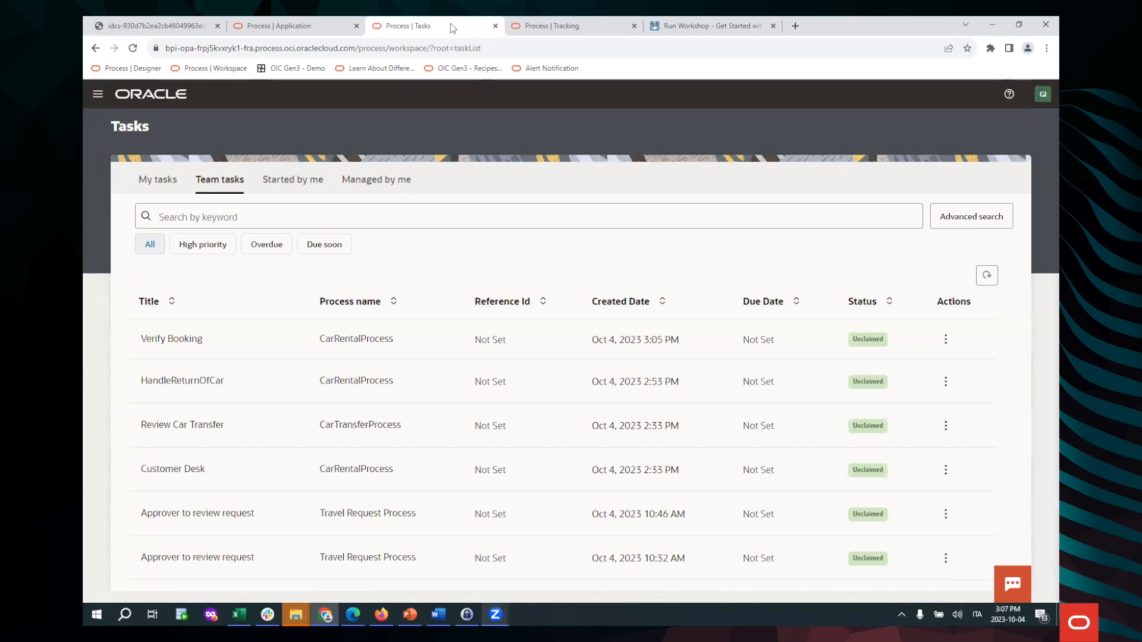
{"action": "left_click", "coordinate": [552, 27]}
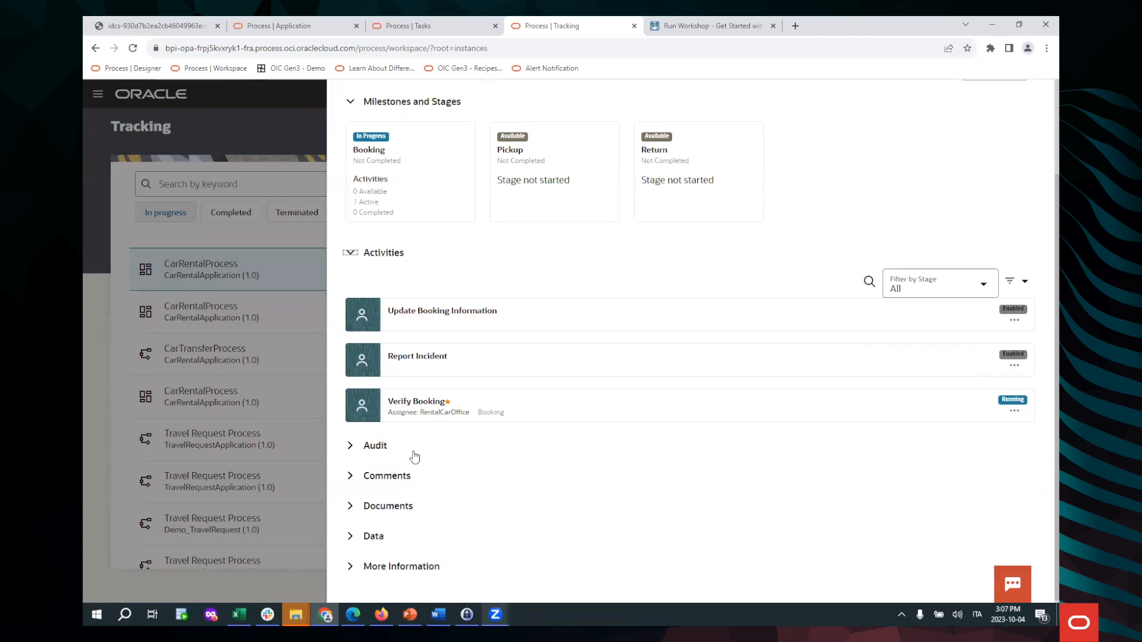
Expand the instance's Audit, Comments and Documents sections
{"action": "left_click", "coordinate": [351, 445]}
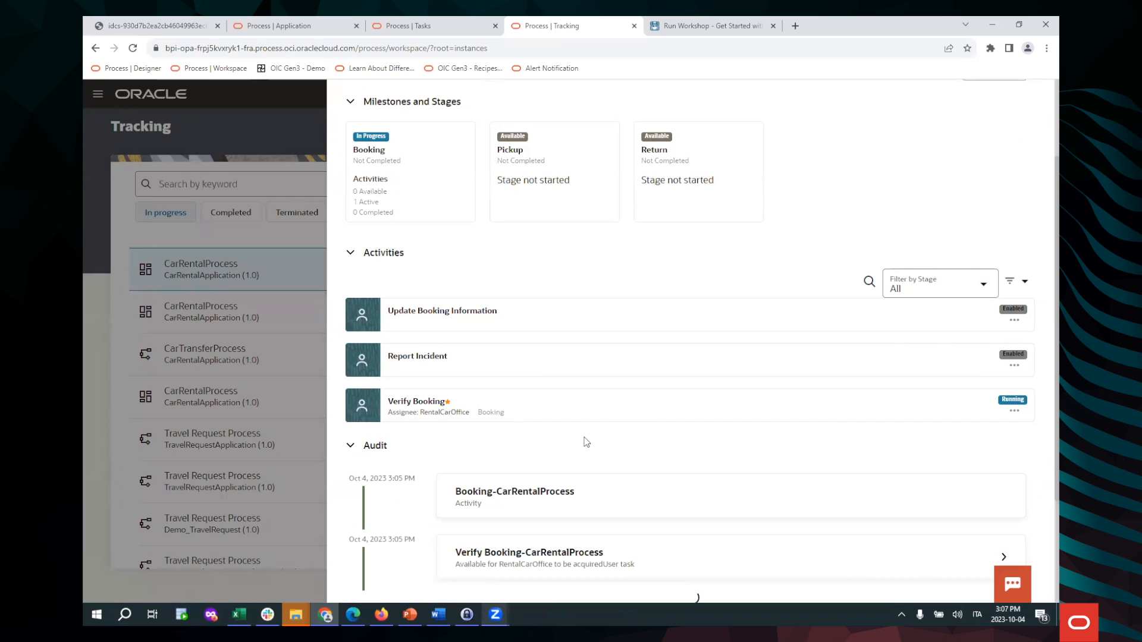
{"action": "scroll", "coordinate": [601, 436], "scroll_direction": "down", "scroll_amount": 3}
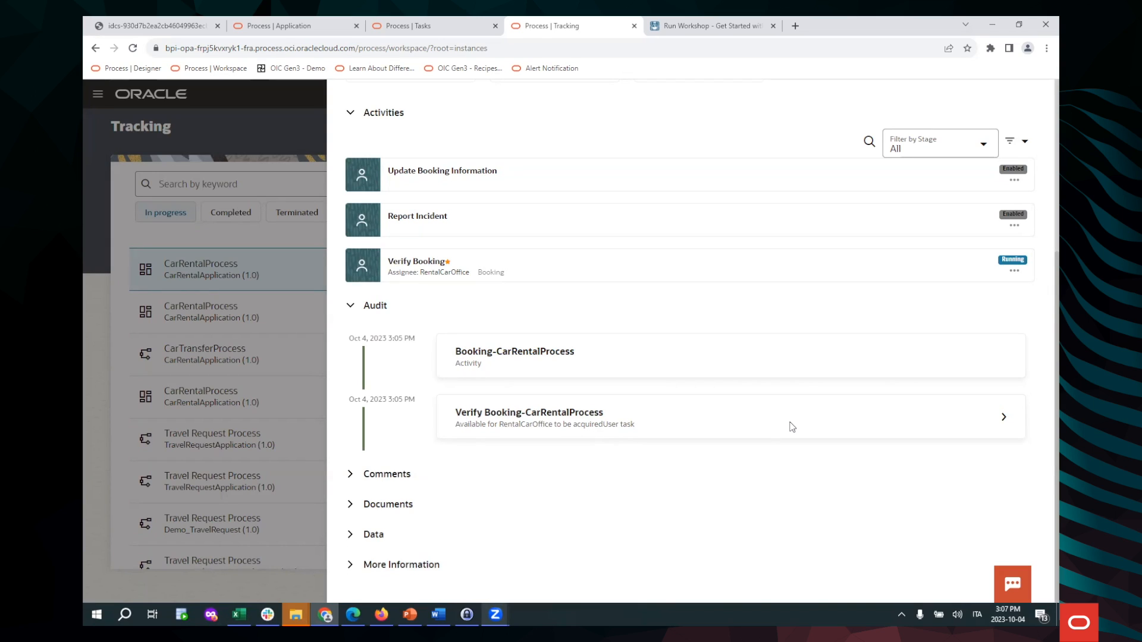
{"action": "left_click", "coordinate": [351, 474]}
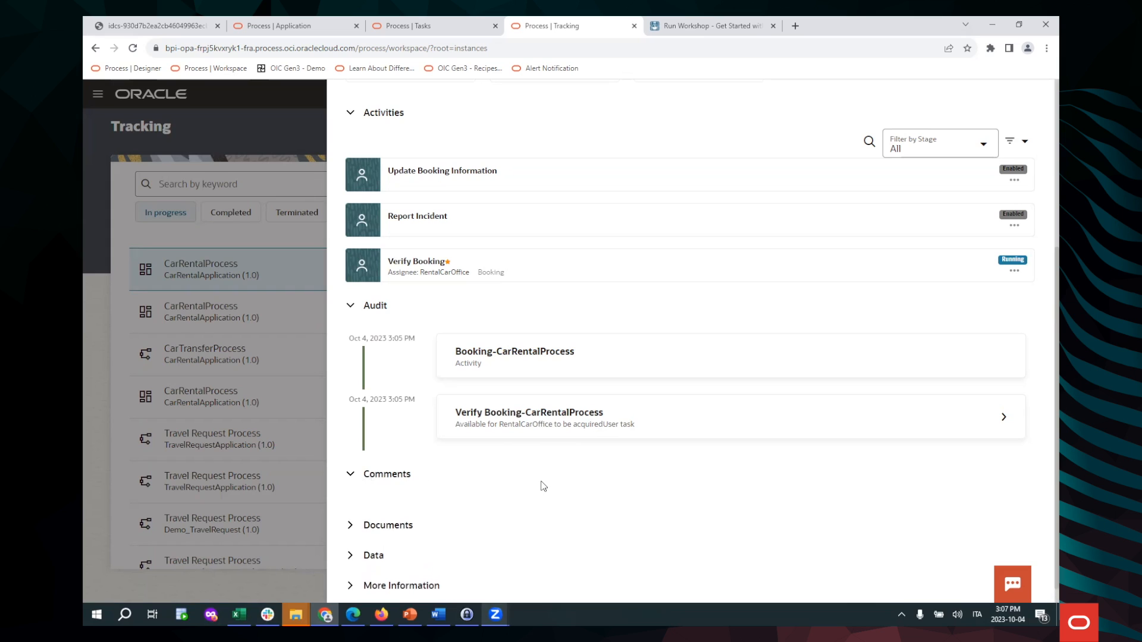
{"action": "scroll", "coordinate": [544, 483], "scroll_direction": "down", "scroll_amount": 3}
{"action": "left_click", "coordinate": [351, 505]}
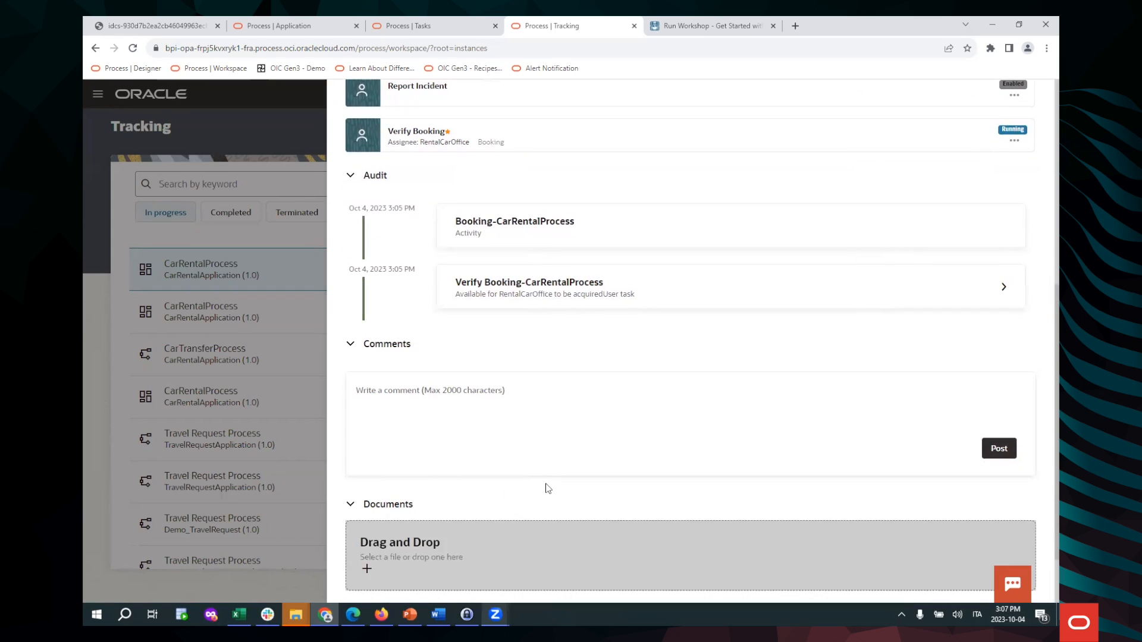
{"action": "scroll", "coordinate": [348, 551], "scroll_direction": "down", "scroll_amount": 2}
Expand the Data and More Information sections, then return to the Team tasks page
{"action": "left_click", "coordinate": [350, 534]}
{"action": "scroll", "coordinate": [510, 453], "scroll_direction": "down", "scroll_amount": 2}
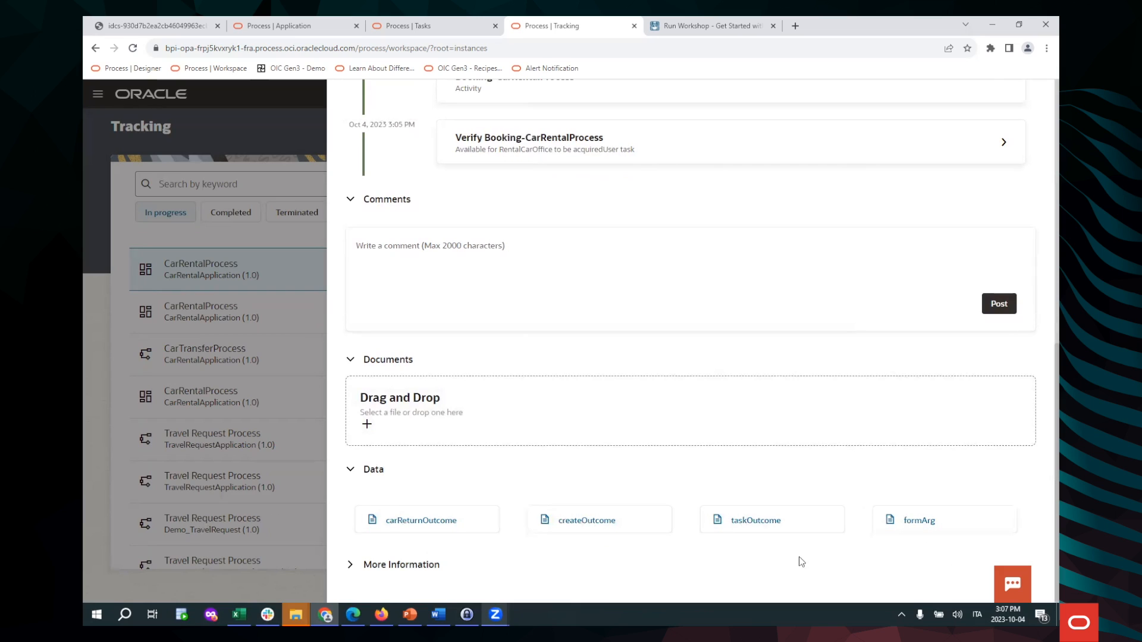
{"action": "left_click", "coordinate": [370, 569]}
{"action": "scroll", "coordinate": [746, 348], "scroll_direction": "down", "scroll_amount": 2}
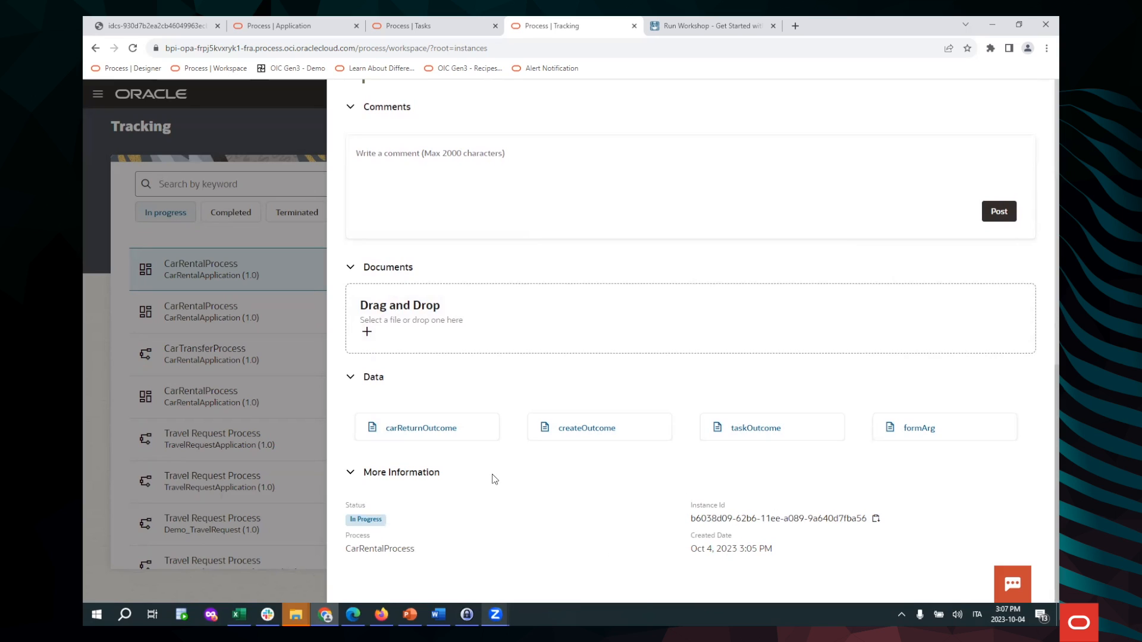
{"action": "left_click", "coordinate": [444, 25]}
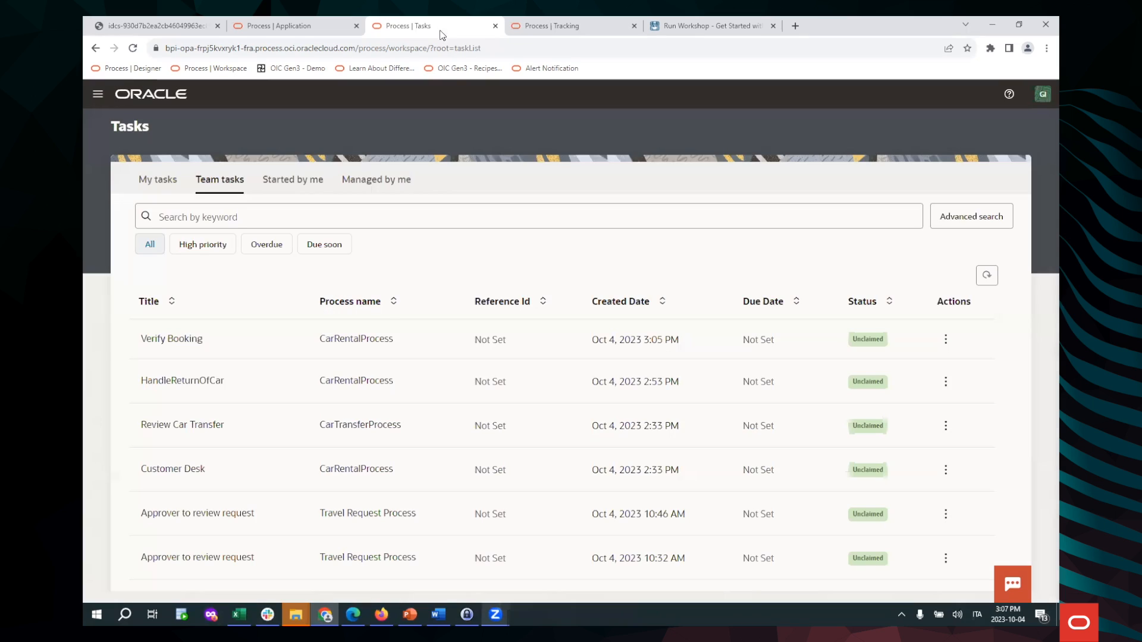
Open the Verify Booking task and write the comment 'Verified !'
{"action": "left_click", "coordinate": [434, 349]}
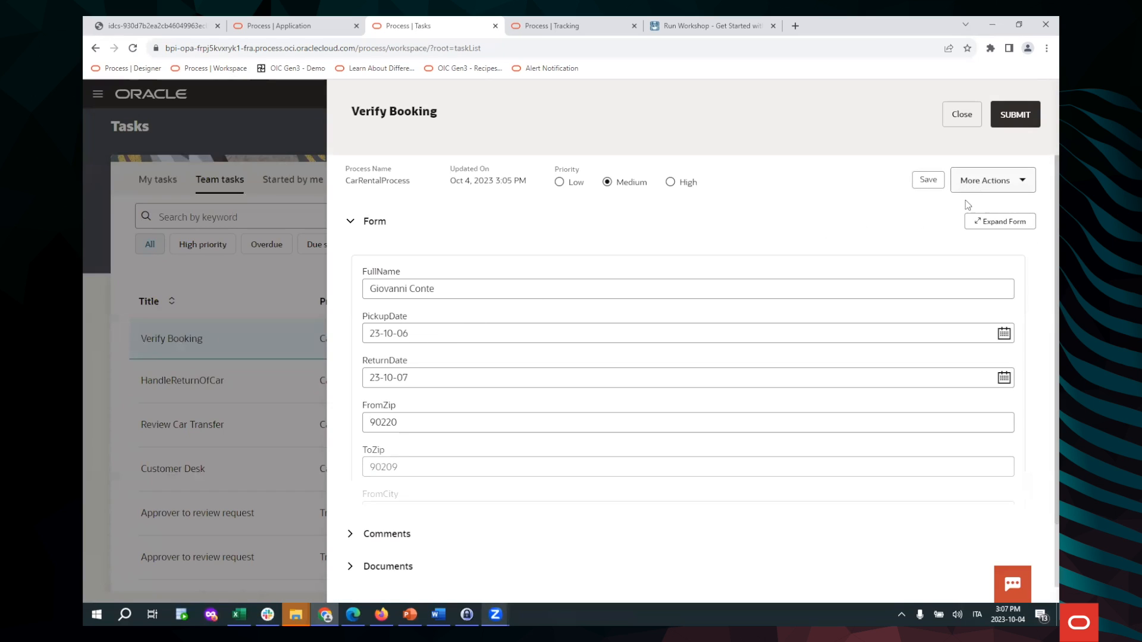
{"action": "scroll", "coordinate": [591, 358], "scroll_direction": "down", "scroll_amount": 2}
{"action": "scroll", "coordinate": [590, 359], "scroll_direction": "down", "scroll_amount": 4}
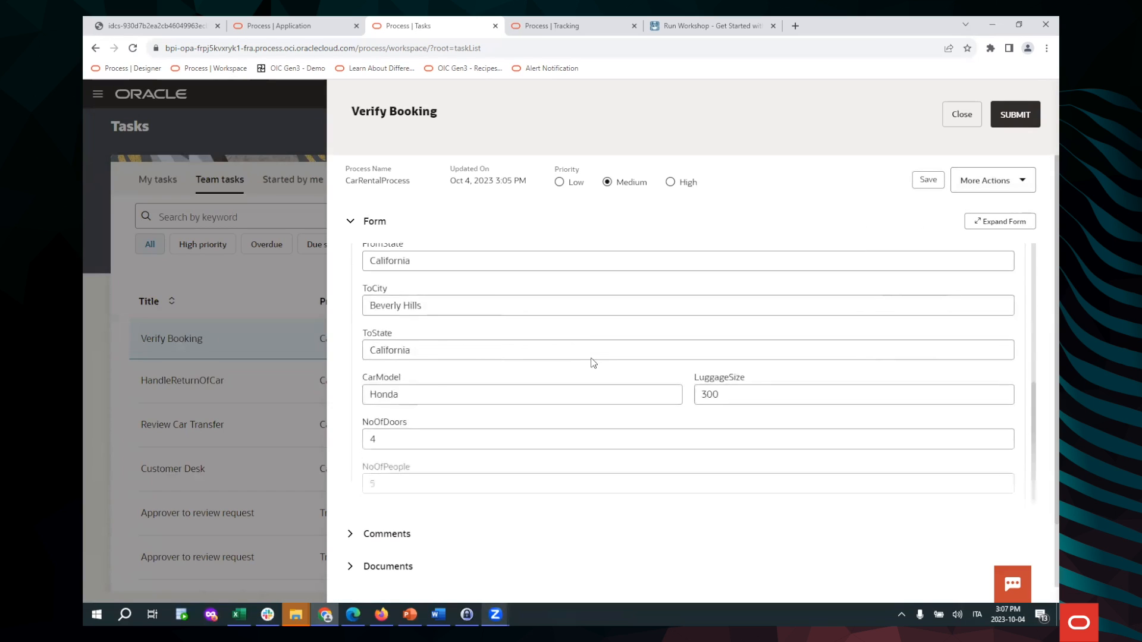
{"action": "left_click", "coordinate": [350, 534]}
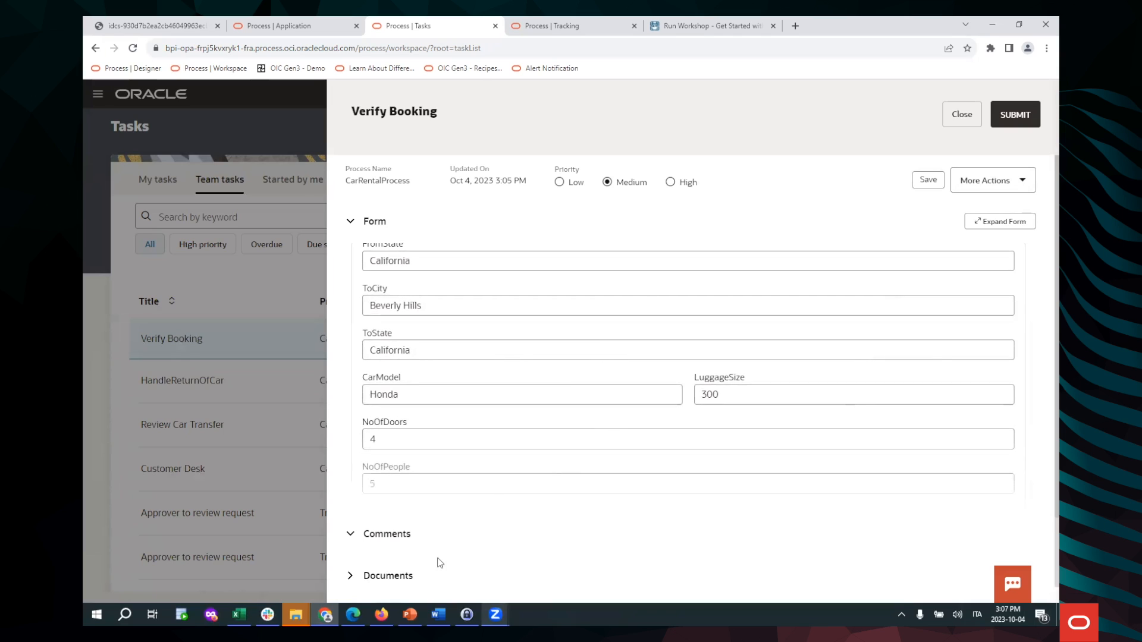
{"action": "left_click", "coordinate": [410, 571]}
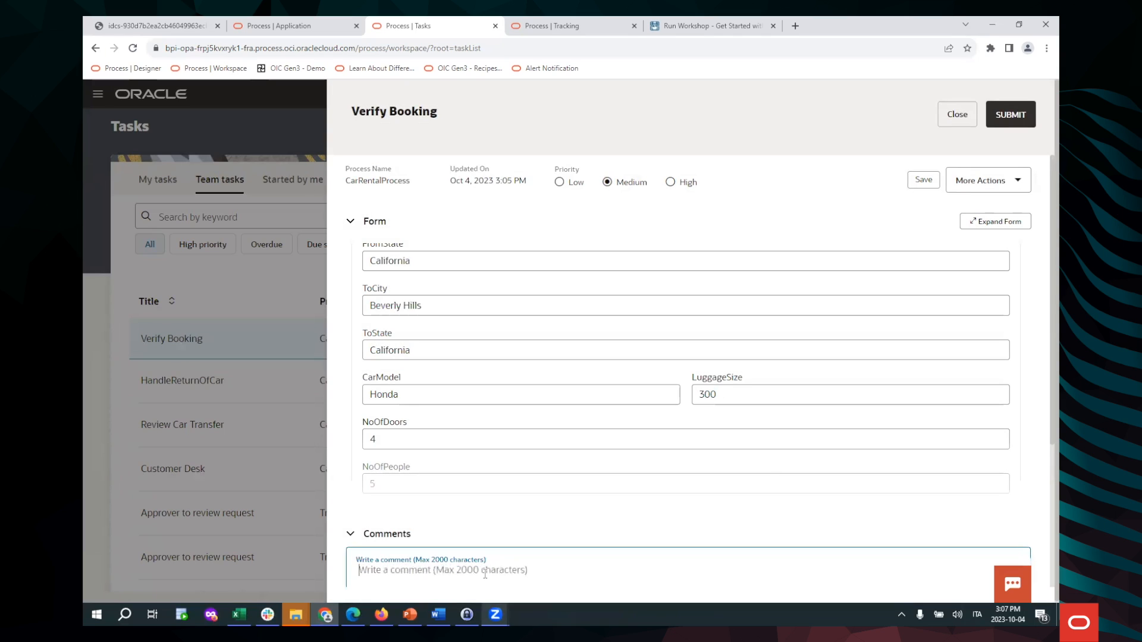
{"action": "type", "text": "Verified !"}
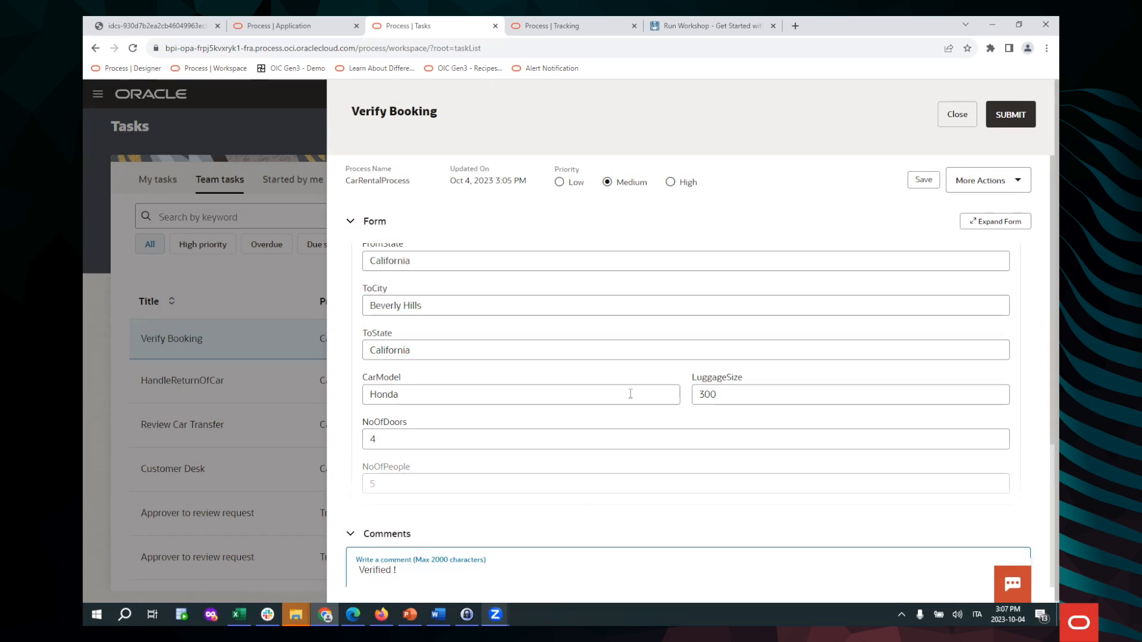
{"action": "scroll", "coordinate": [631, 394], "scroll_direction": "down", "scroll_amount": 3}
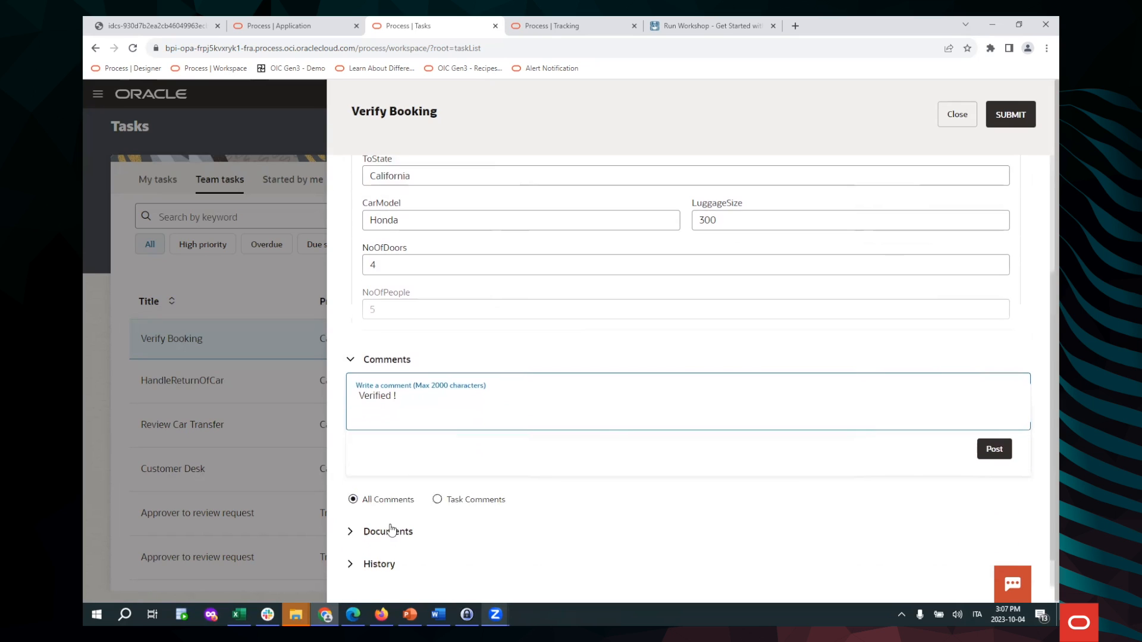
Upload Document 1.docx to the task's Documents and expand its History
{"action": "left_click", "coordinate": [354, 535]}
{"action": "scroll", "coordinate": [600, 505], "scroll_direction": "down", "scroll_amount": 2}
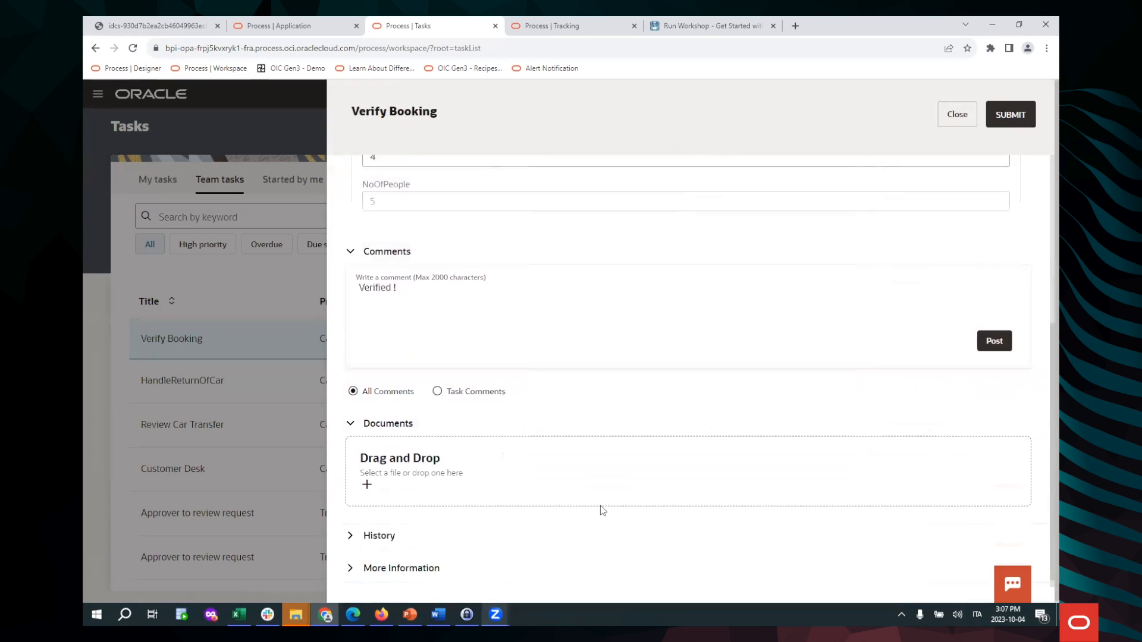
{"action": "left_click", "coordinate": [369, 474]}
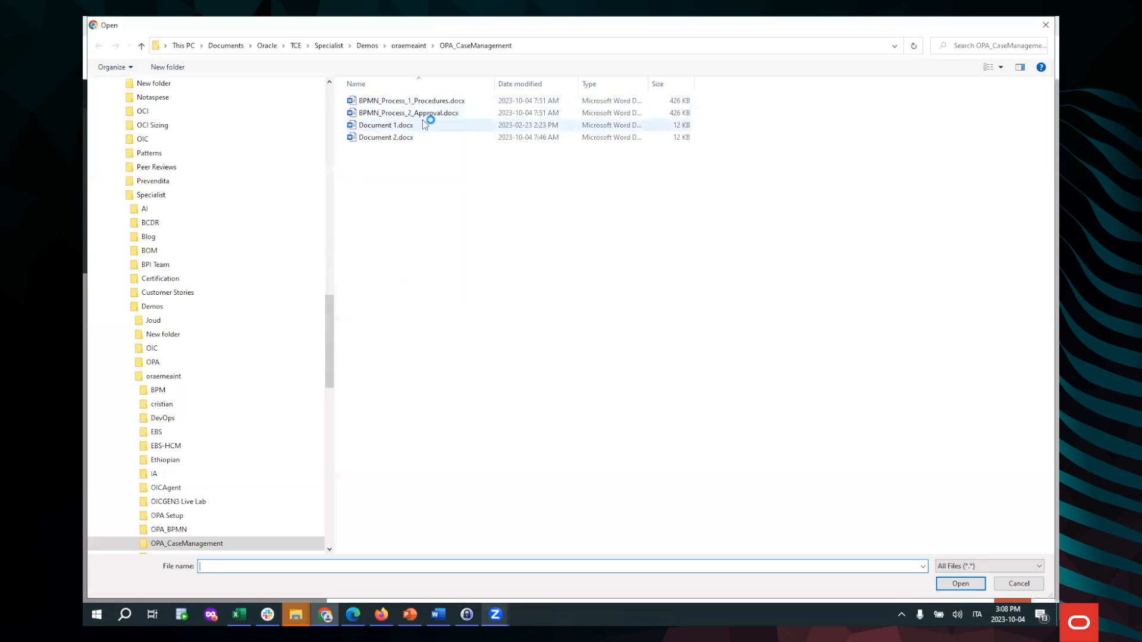
{"action": "left_click", "coordinate": [410, 125]}
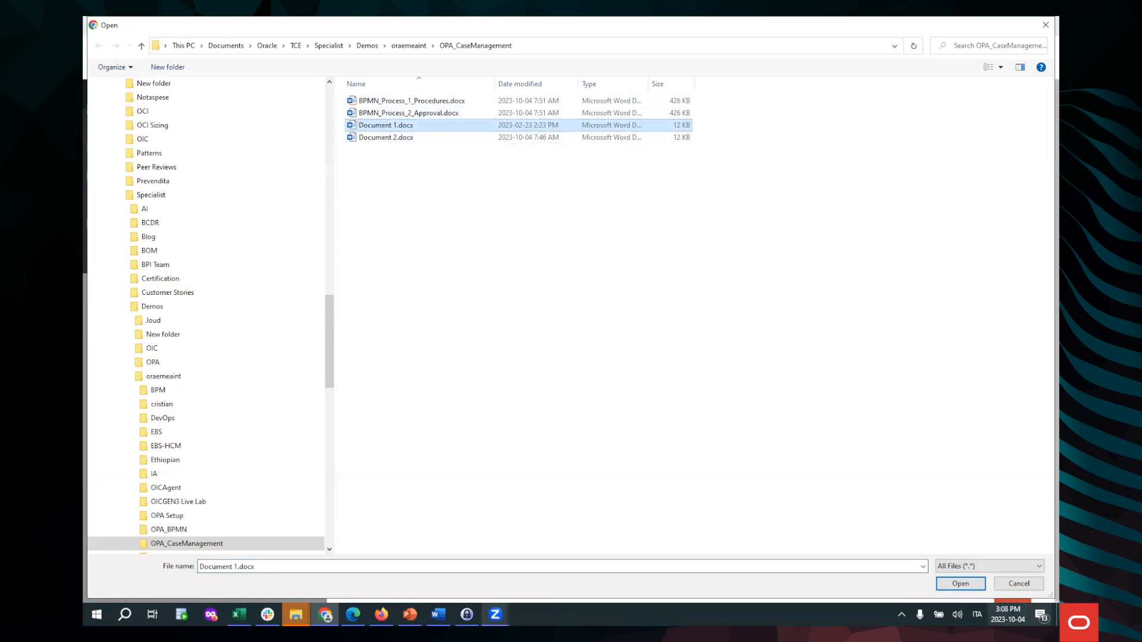
{"action": "left_click", "coordinate": [960, 584]}
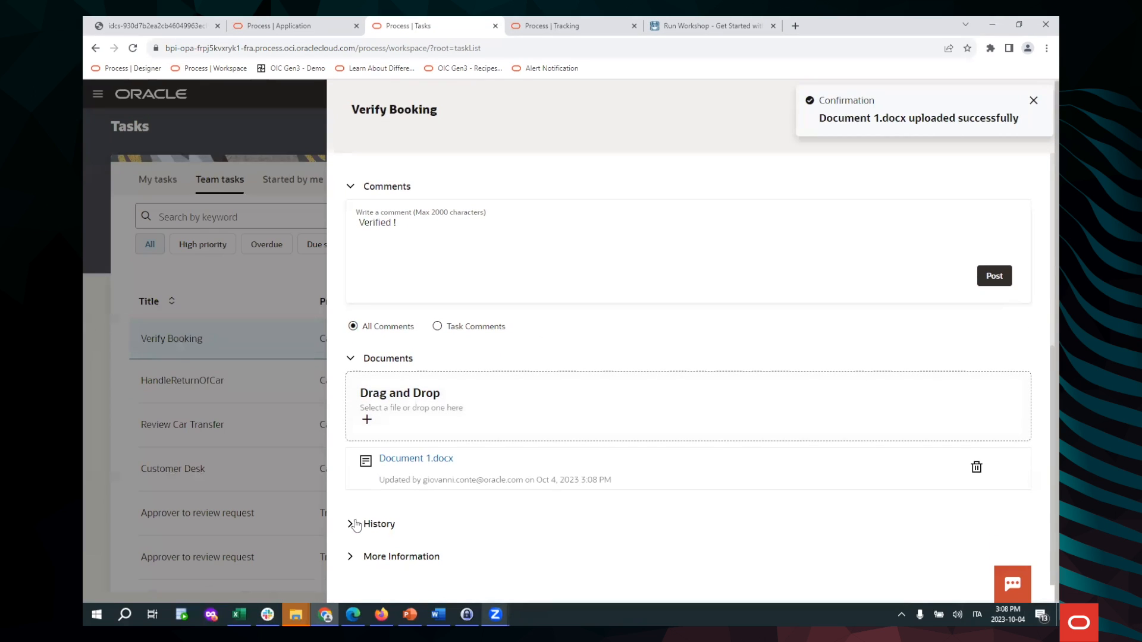
{"action": "left_click", "coordinate": [356, 525]}
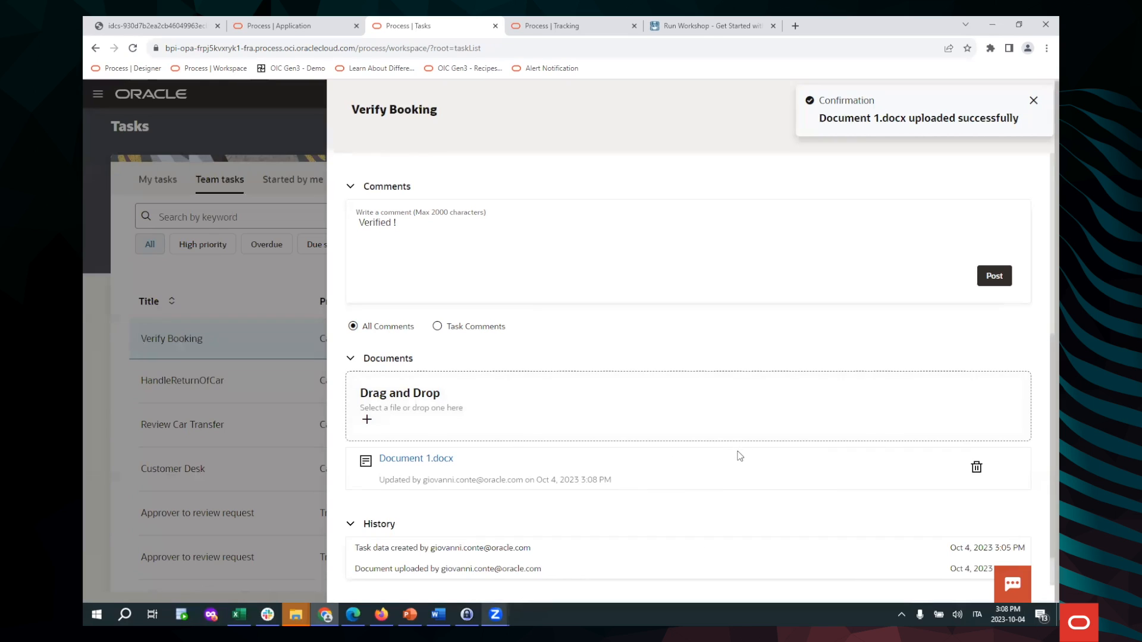
{"action": "scroll", "coordinate": [720, 467], "scroll_direction": "up", "scroll_amount": 6}
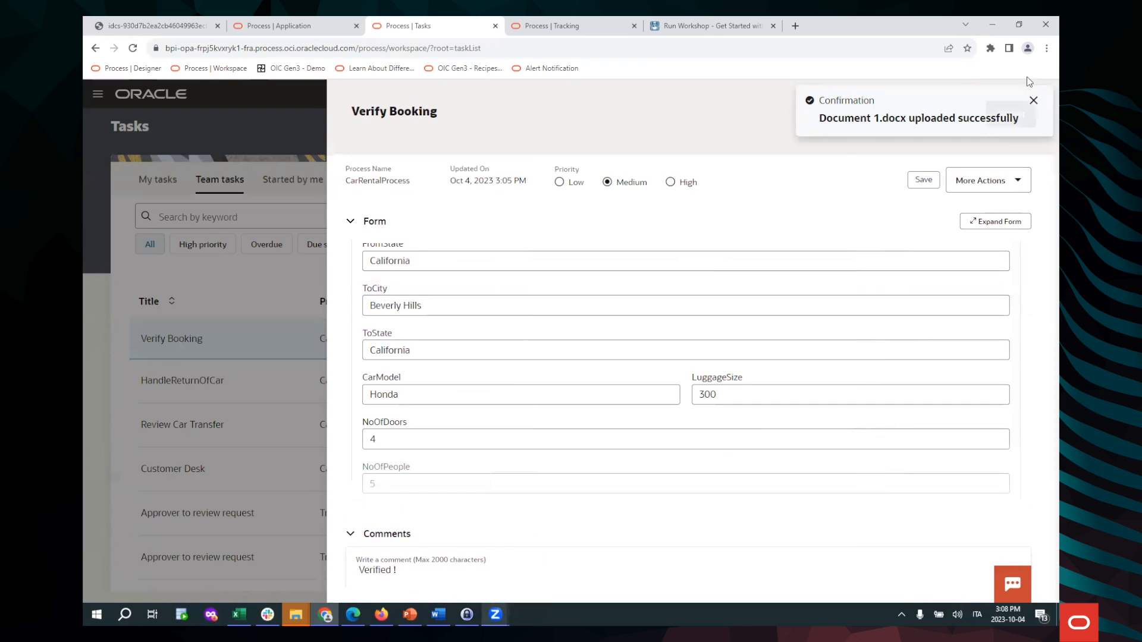
Submit the Verify Booking task with its comment and return to the instance's tracking details
{"action": "left_click", "coordinate": [1033, 99]}
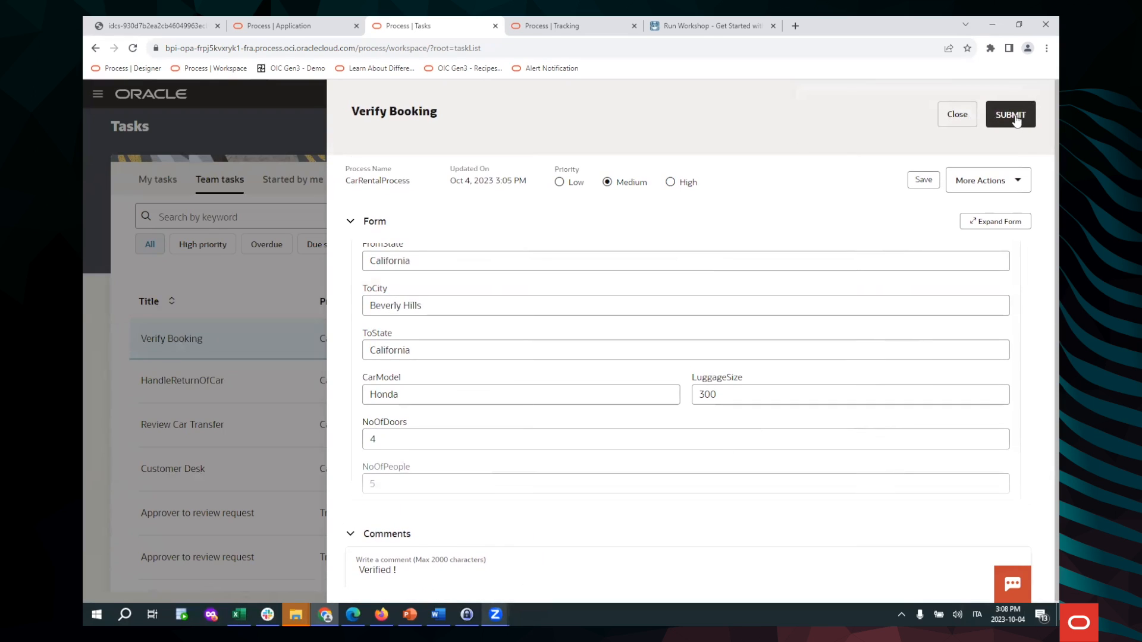
{"action": "left_click", "coordinate": [1016, 120]}
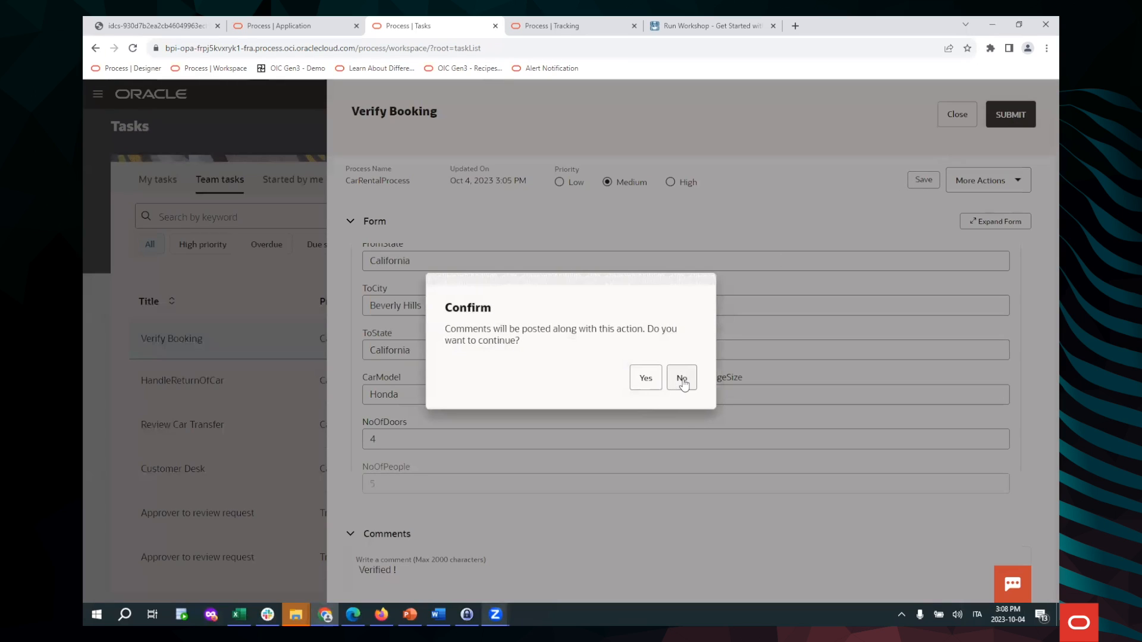
{"action": "left_click", "coordinate": [650, 385]}
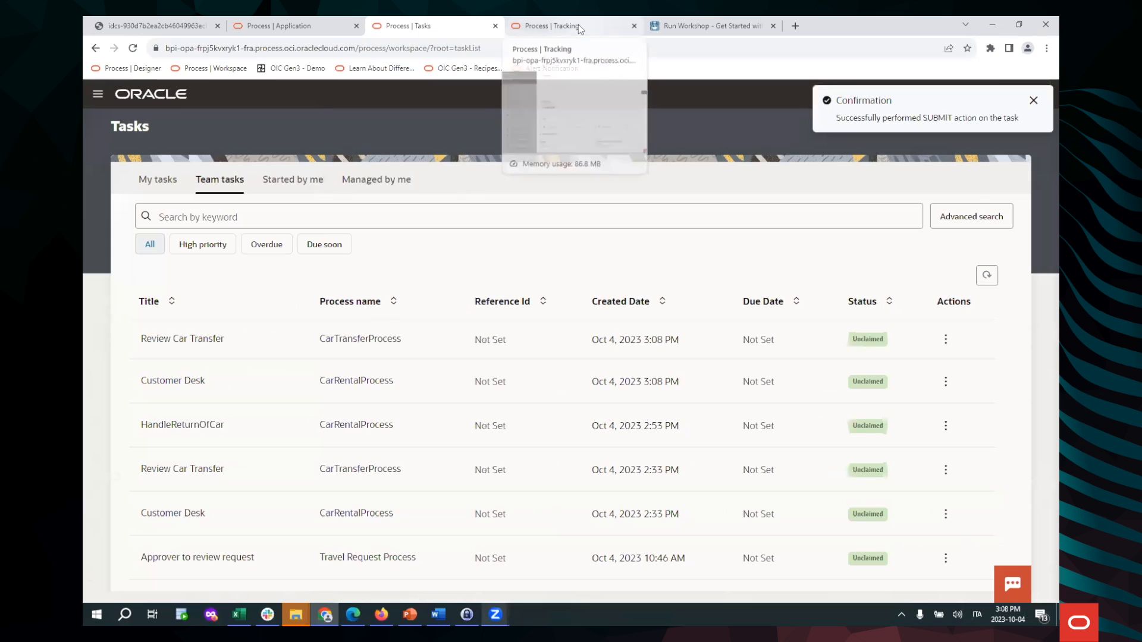
{"action": "left_click", "coordinate": [578, 24]}
{"action": "scroll", "coordinate": [477, 234], "scroll_direction": "up", "scroll_amount": 10}
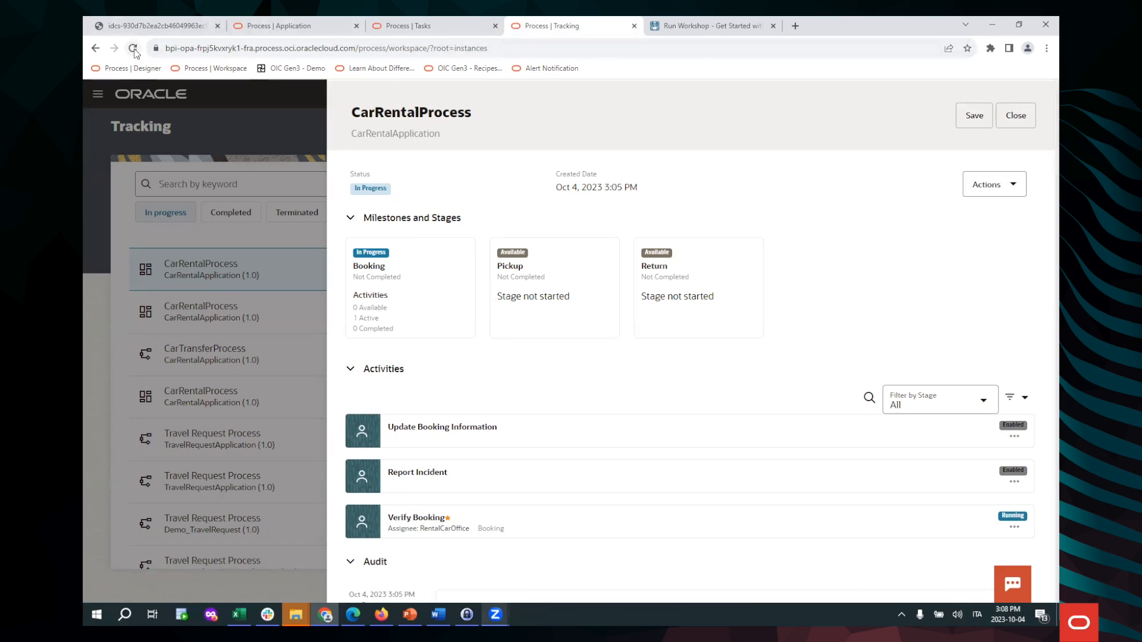
Reopen the latest CarRentalProcess instance to confirm Booking completed, then go back to Team tasks
{"action": "left_click", "coordinate": [1016, 116]}
{"action": "left_click", "coordinate": [289, 269]}
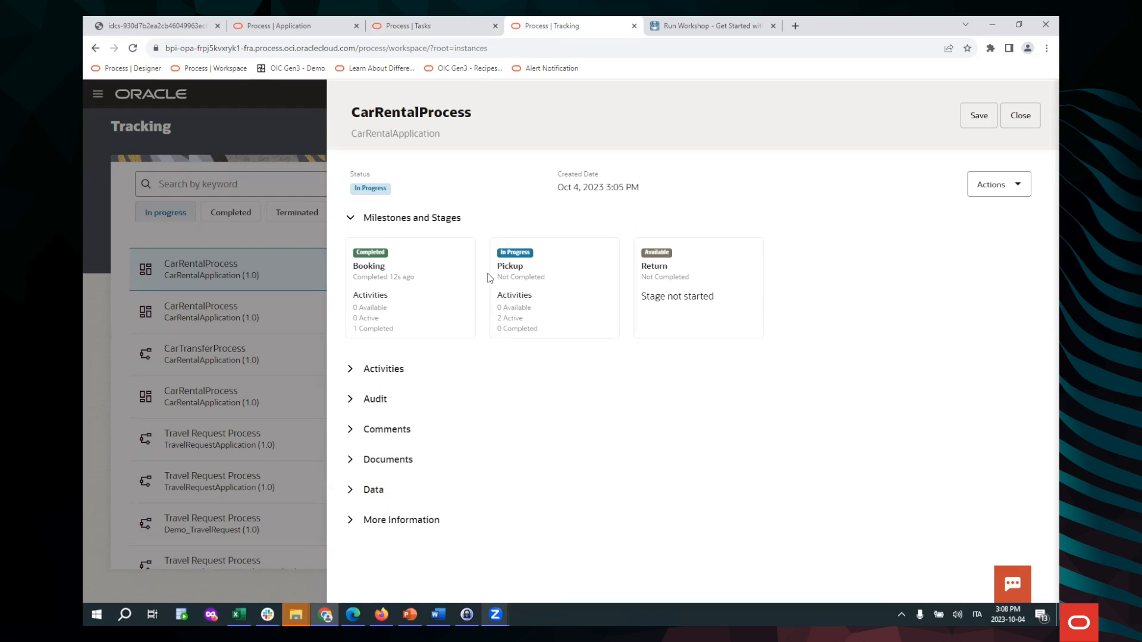
{"action": "left_click", "coordinate": [350, 370]}
{"action": "scroll", "coordinate": [592, 386], "scroll_direction": "down", "scroll_amount": 3}
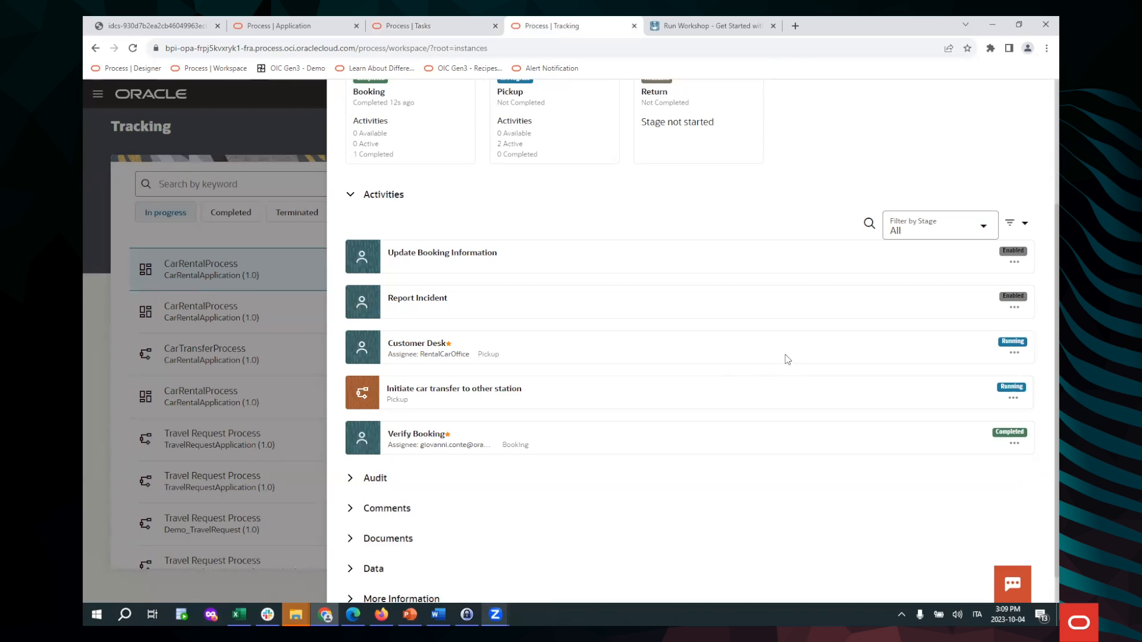
{"action": "left_click", "coordinate": [420, 24]}
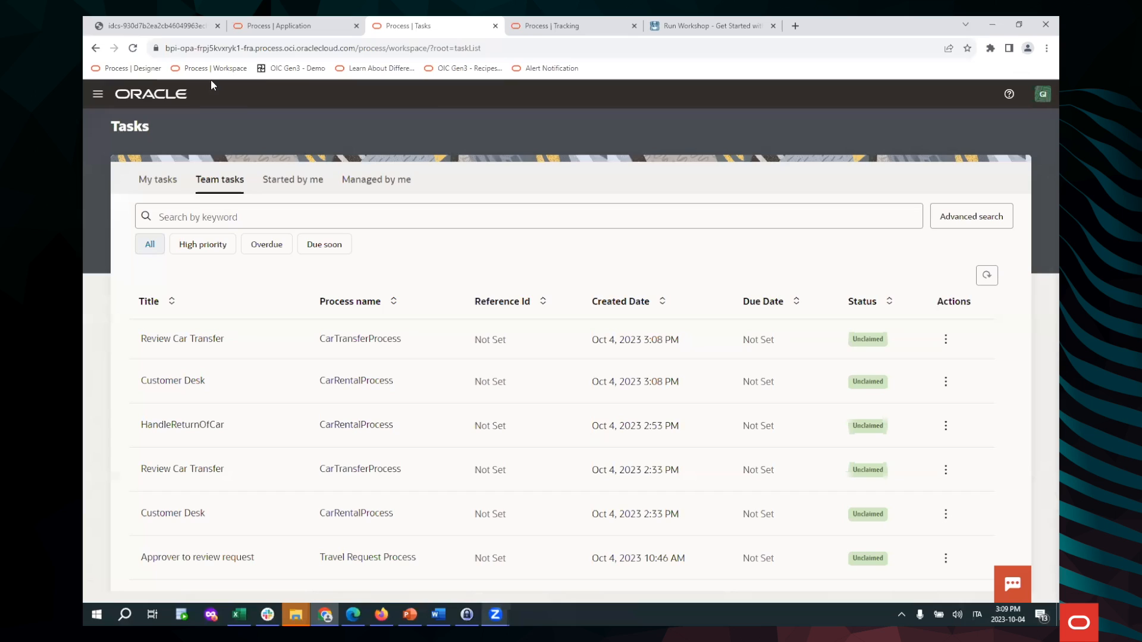
Reload Team tasks and open the Review Car Transfer task
{"action": "left_click", "coordinate": [133, 47]}
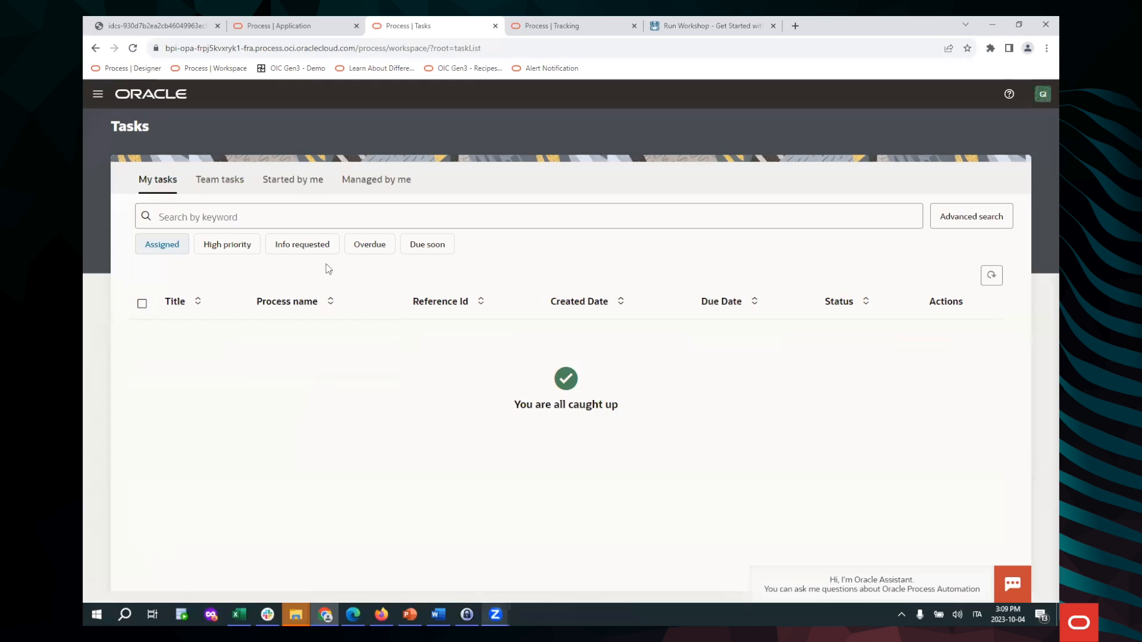
{"action": "left_click", "coordinate": [238, 186]}
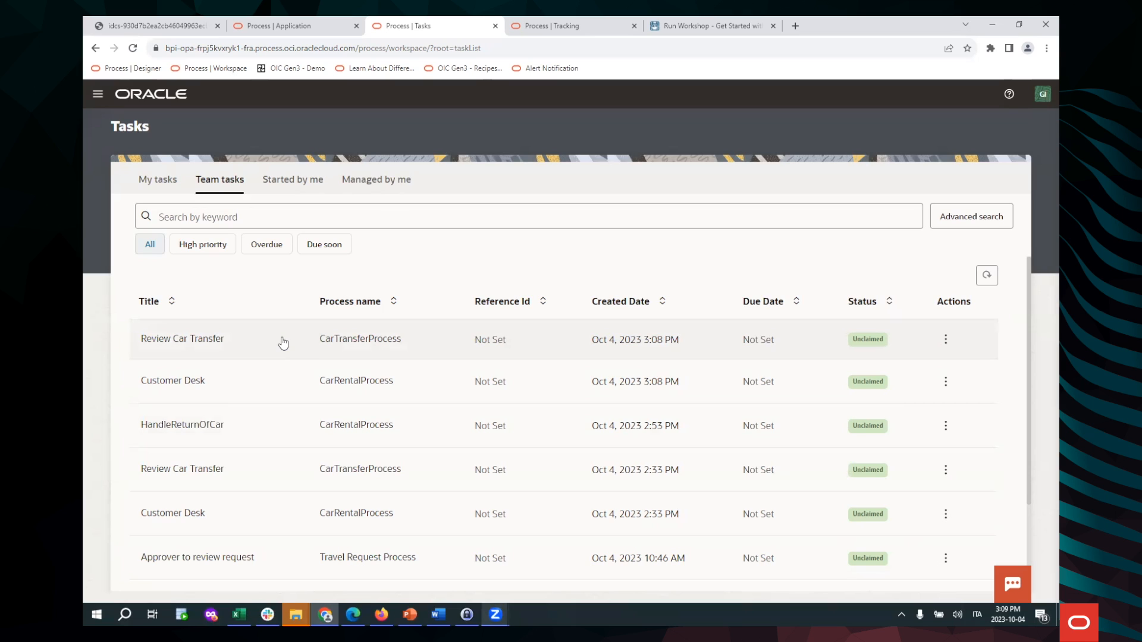
{"action": "left_click", "coordinate": [283, 343]}
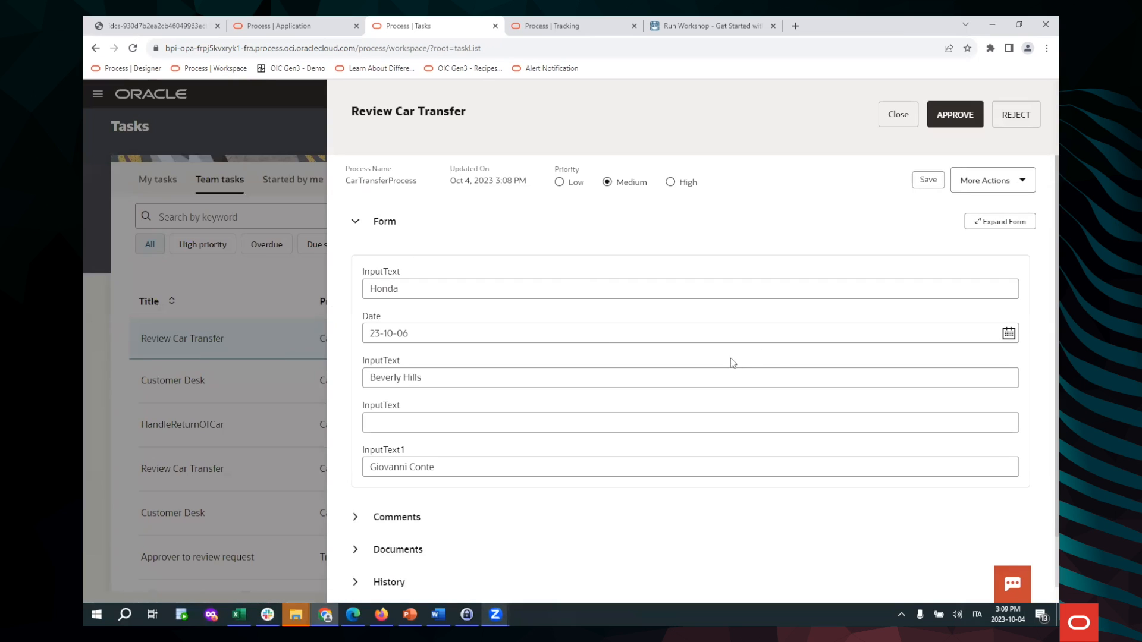
{"action": "scroll", "coordinate": [674, 319], "scroll_direction": "down", "scroll_amount": 1}
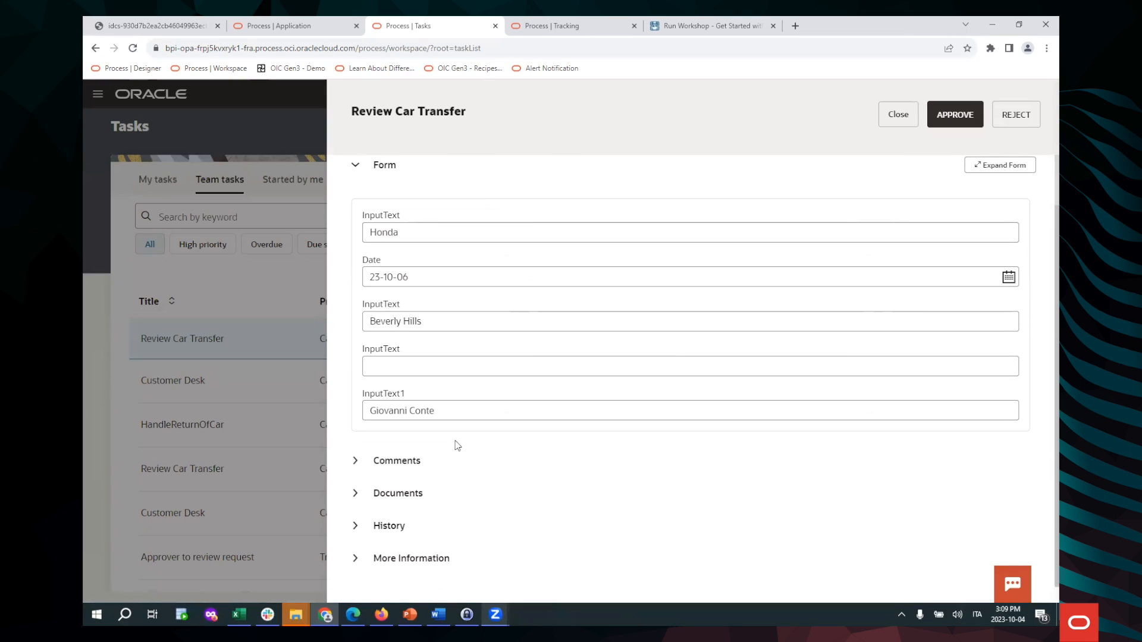
Post the comment 'Ok for car transfer !' and approve the task
{"action": "left_click", "coordinate": [357, 461]}
{"action": "left_click", "coordinate": [409, 509]}
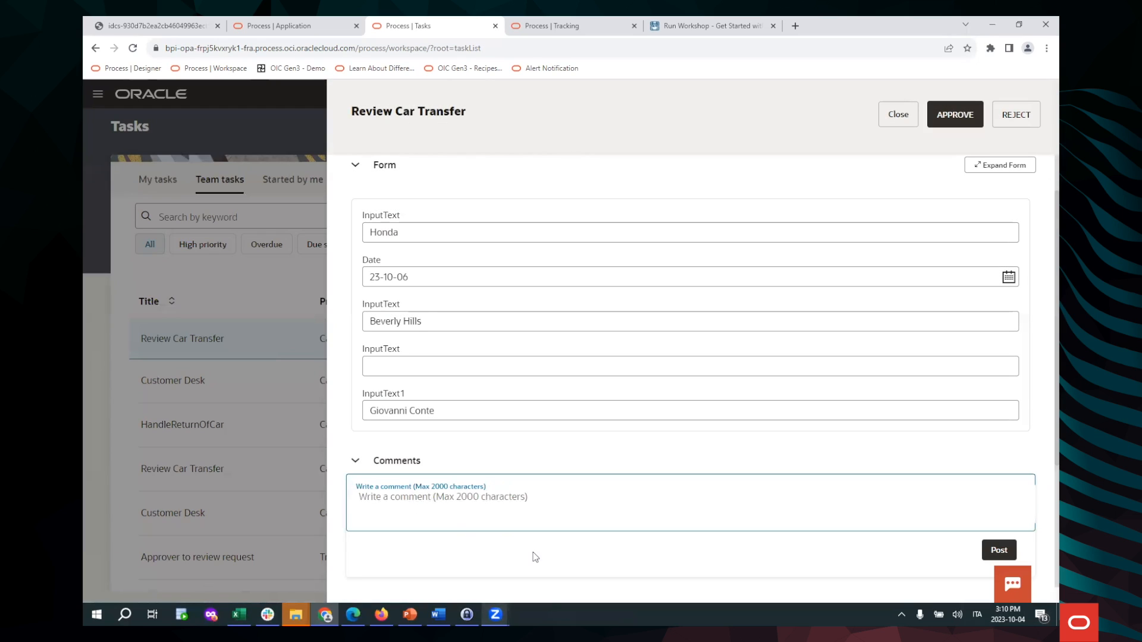
{"action": "type", "text": "Ok for car transfer !"}
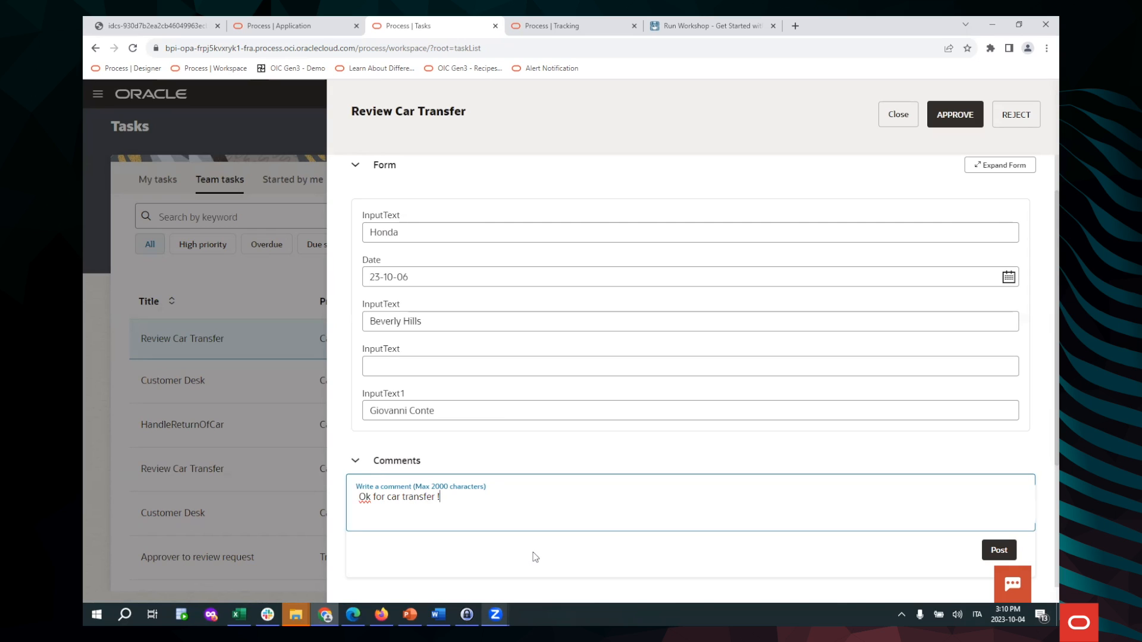
{"action": "scroll", "coordinate": [792, 467], "scroll_direction": "down", "scroll_amount": 3}
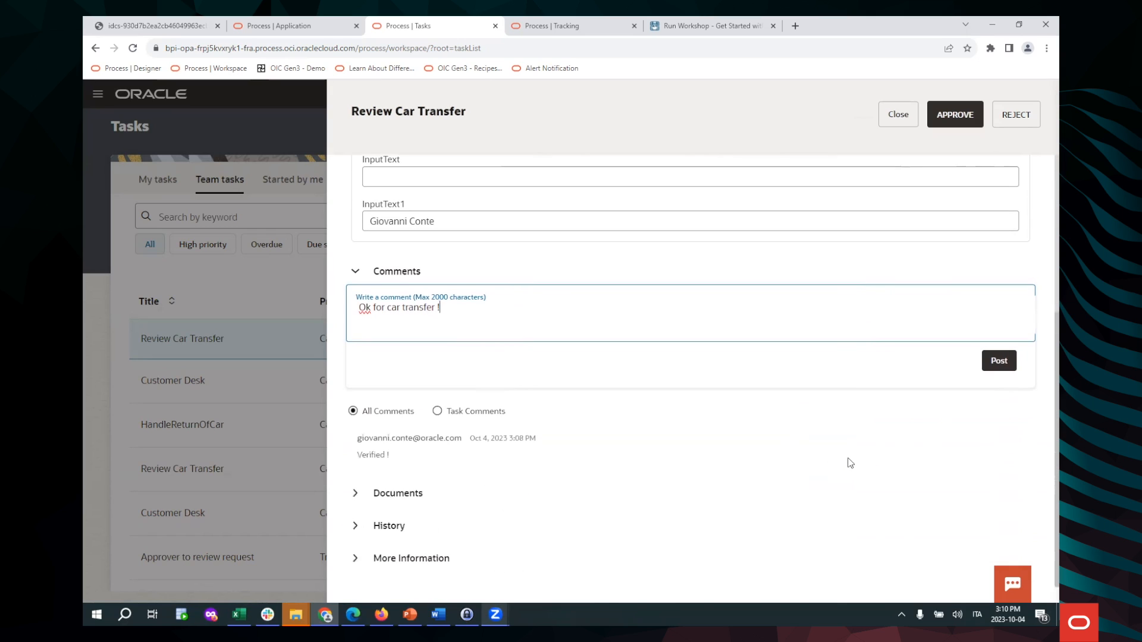
{"action": "scroll", "coordinate": [968, 323], "scroll_direction": "up", "scroll_amount": 4}
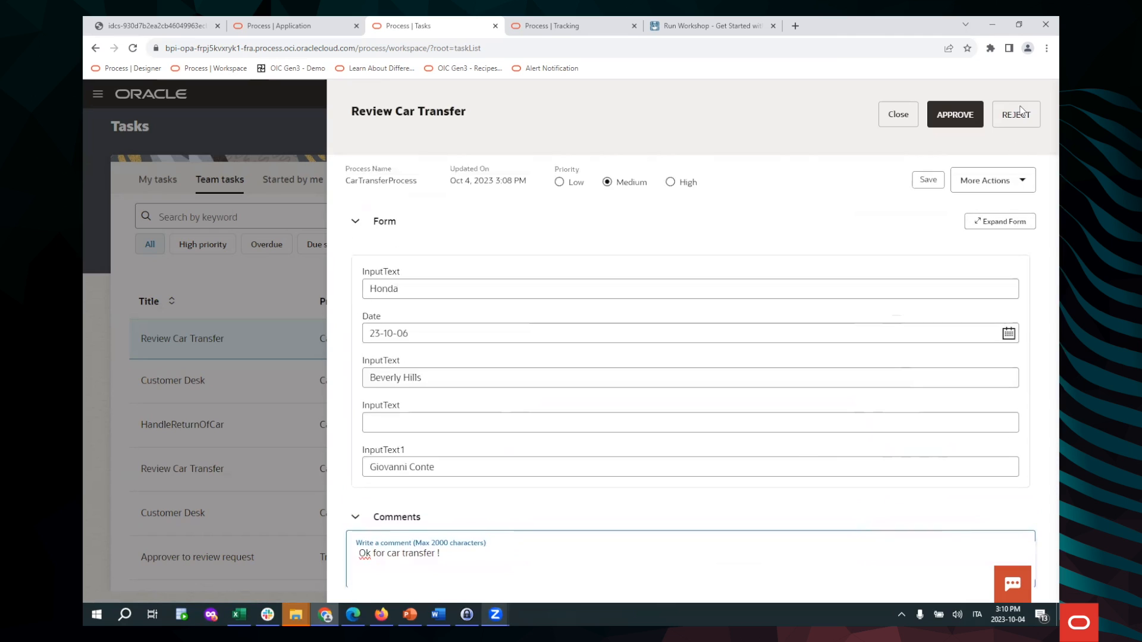
{"action": "scroll", "coordinate": [971, 454], "scroll_direction": "down", "scroll_amount": 5}
{"action": "left_click", "coordinate": [1001, 361]}
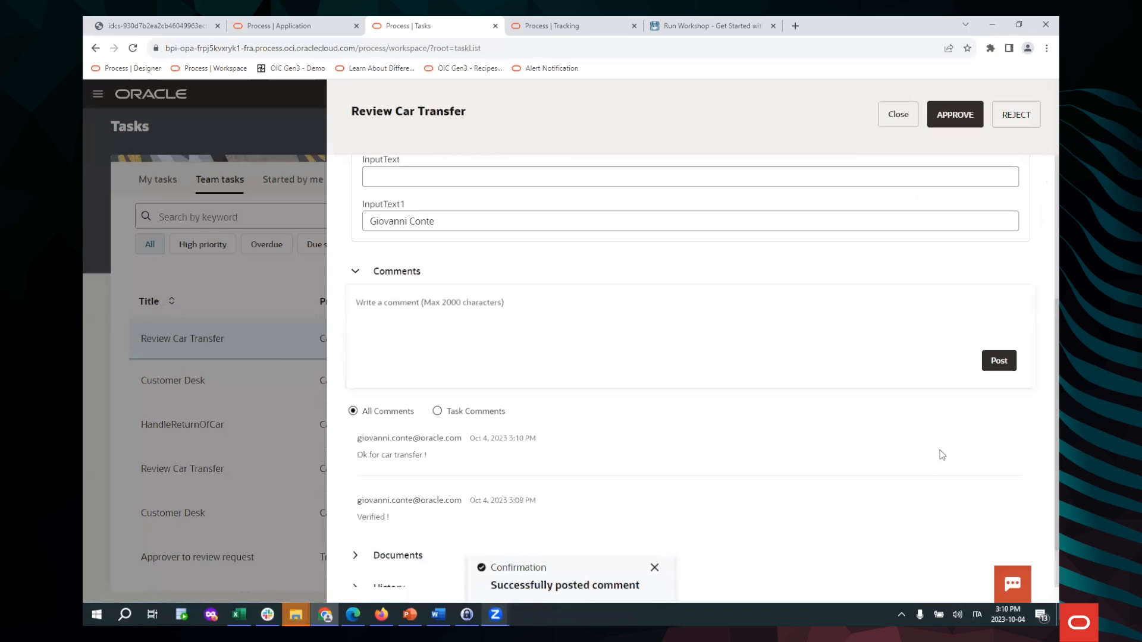
{"action": "scroll", "coordinate": [945, 386], "scroll_direction": "up", "scroll_amount": 4}
{"action": "left_click", "coordinate": [956, 116]}
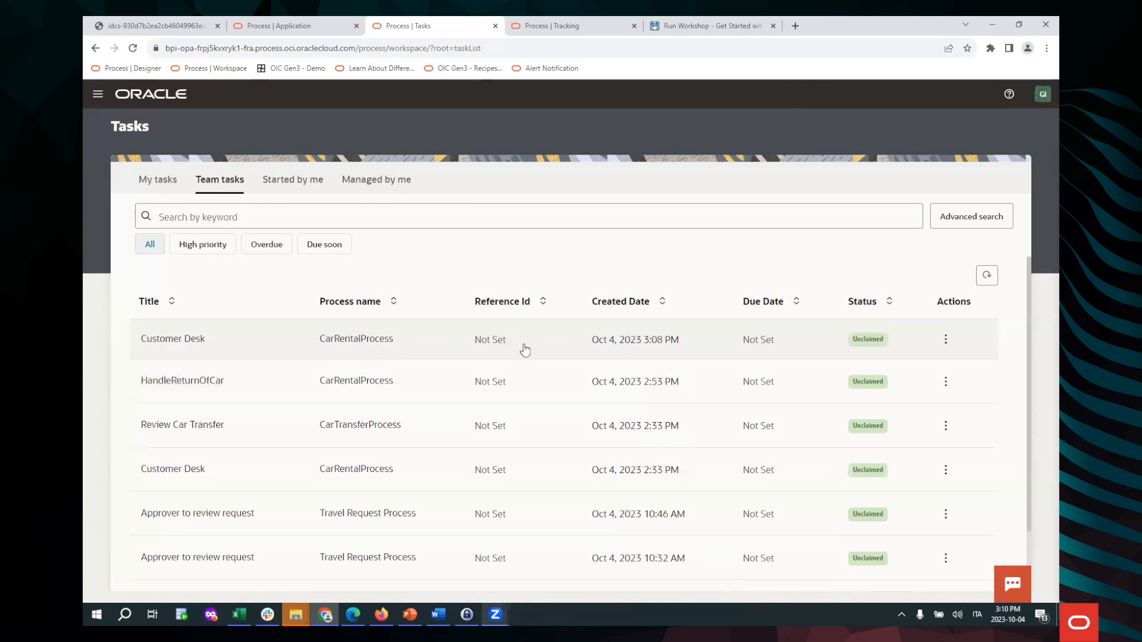
Open the first Customer Desk task, then view the instance's tracking page
{"action": "left_click", "coordinate": [556, 350]}
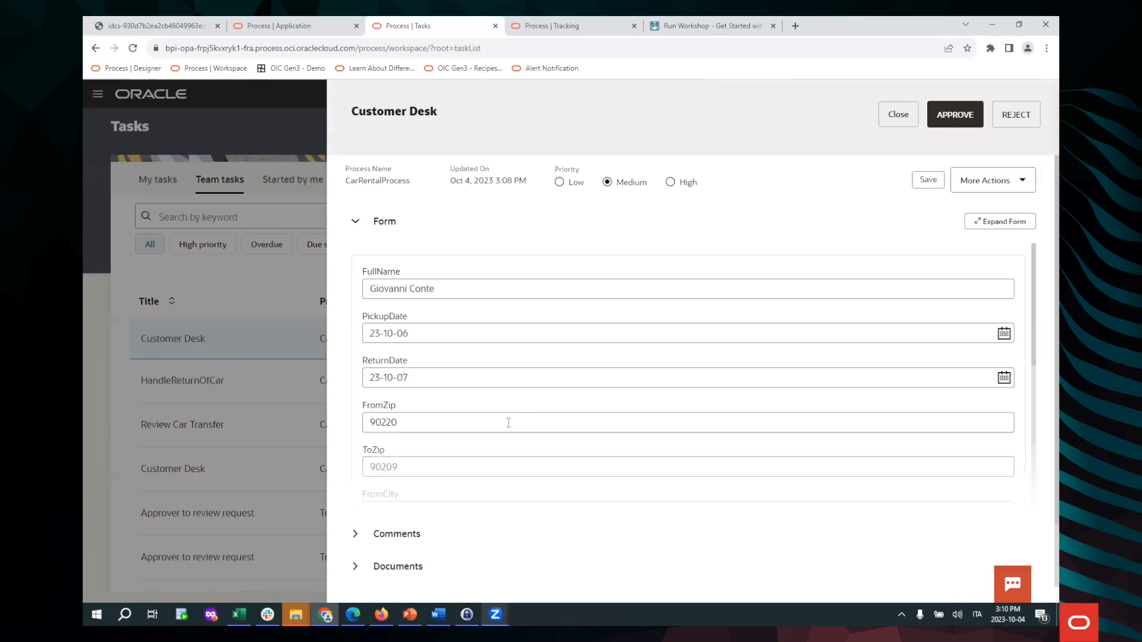
{"action": "left_click", "coordinate": [549, 25]}
Recheck the CarRentalProcess activities for a completed car transfer, then return to the Customer Desk task
{"action": "scroll", "coordinate": [476, 372], "scroll_direction": "up", "scroll_amount": 3}
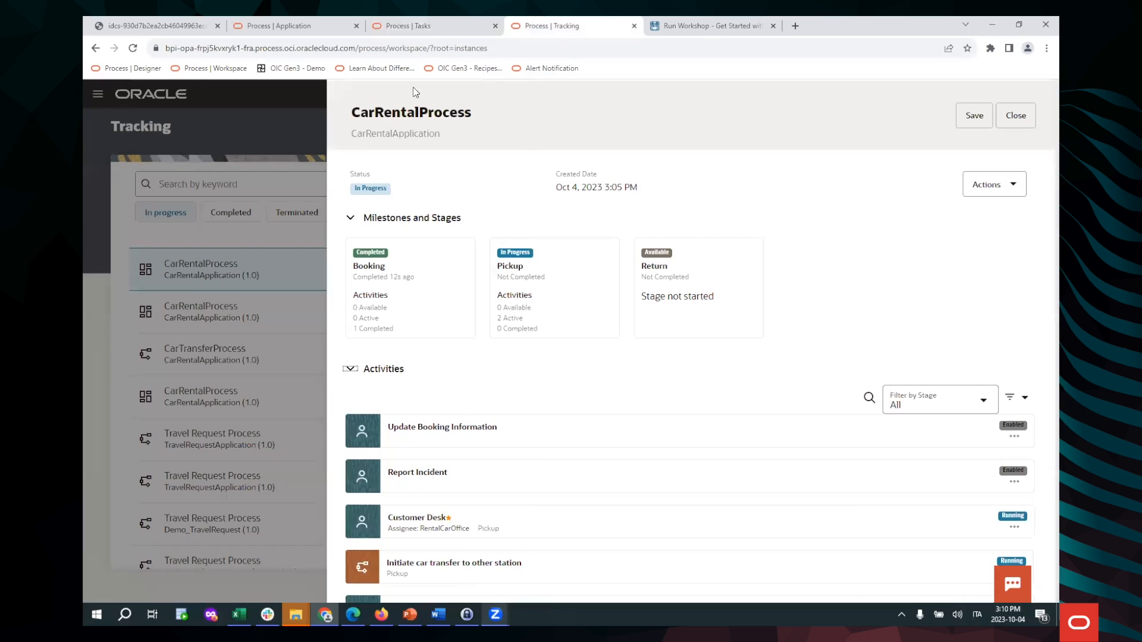
{"action": "left_click", "coordinate": [1022, 123]}
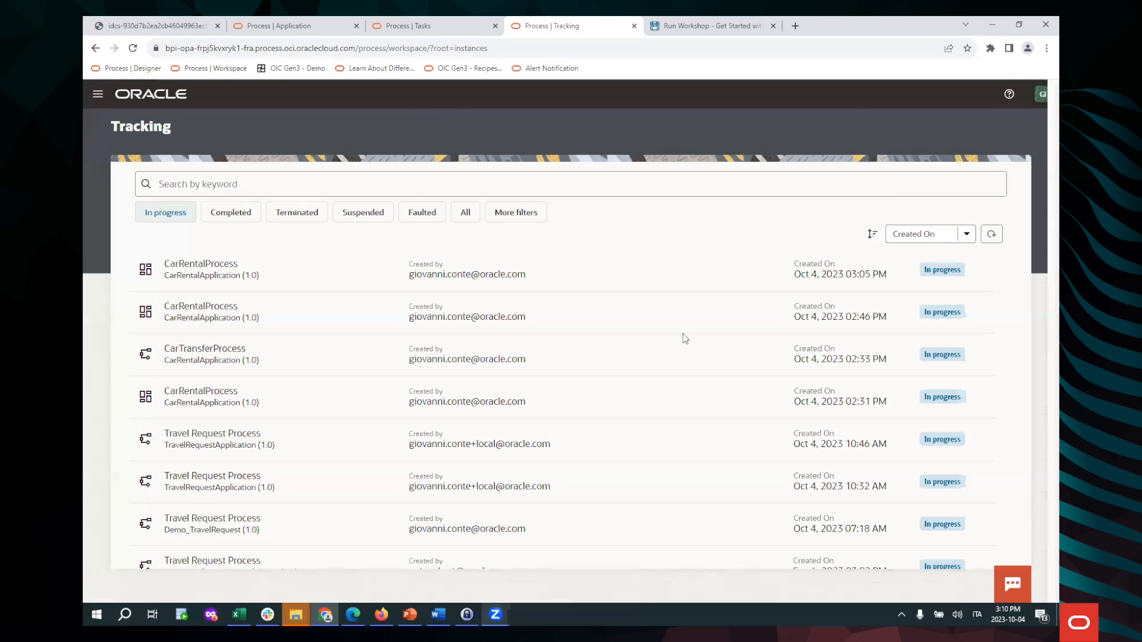
{"action": "left_click", "coordinate": [314, 271]}
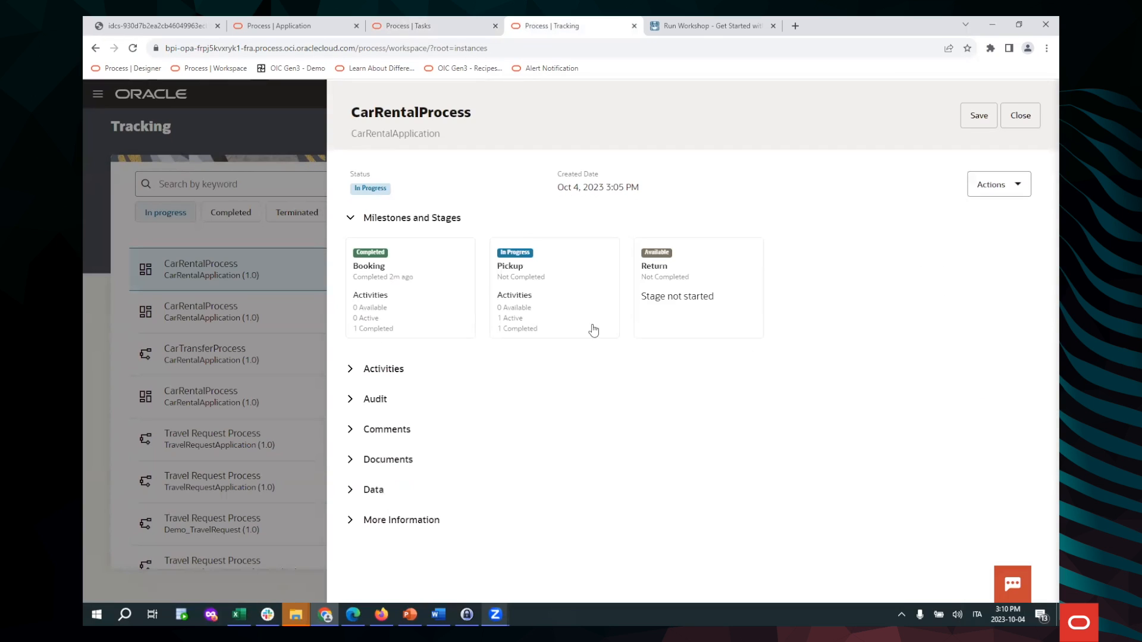
{"action": "left_click", "coordinate": [355, 372]}
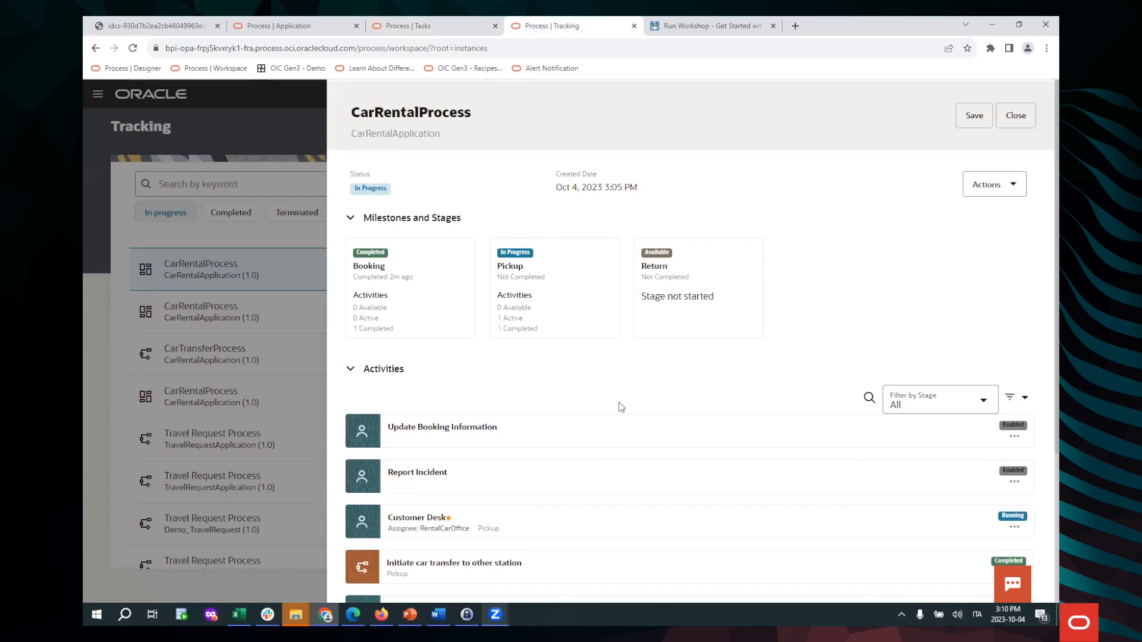
{"action": "scroll", "coordinate": [620, 402], "scroll_direction": "down", "scroll_amount": 3}
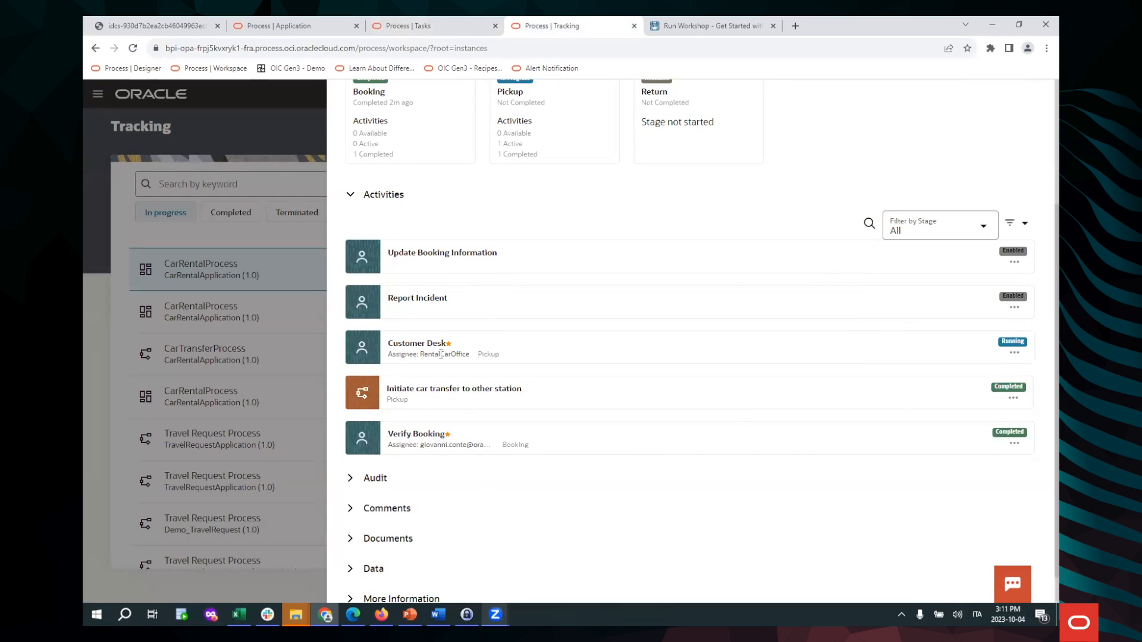
{"action": "left_click", "coordinate": [423, 26]}
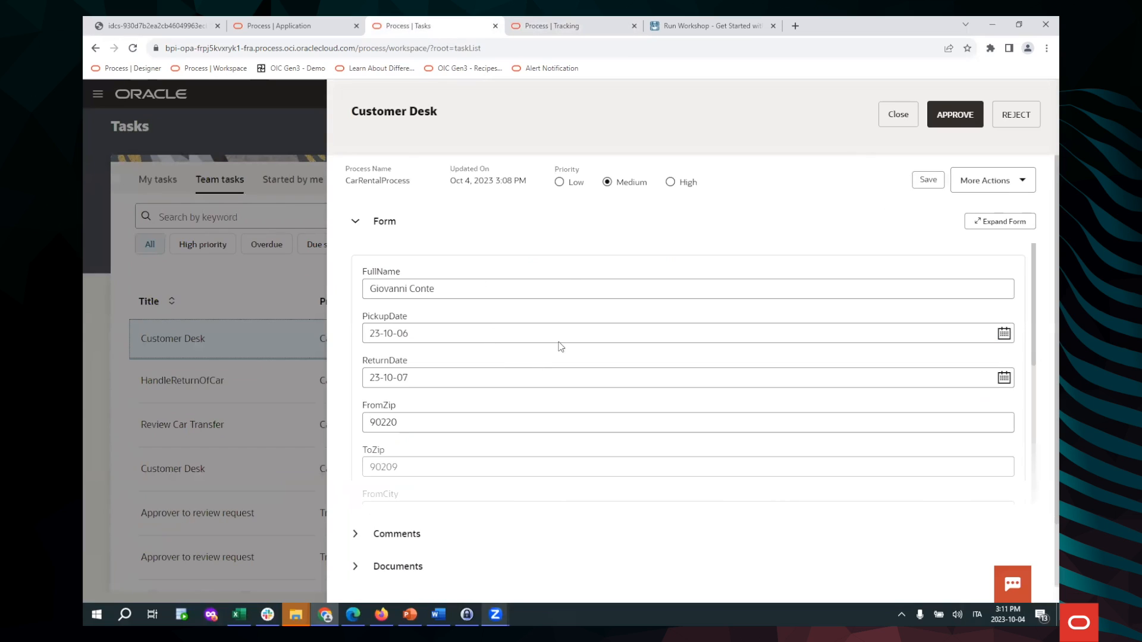
Comment 'Customer Deck ok !' on the Customer Desk task, then approve it
{"action": "scroll", "coordinate": [535, 387], "scroll_direction": "down", "scroll_amount": 5}
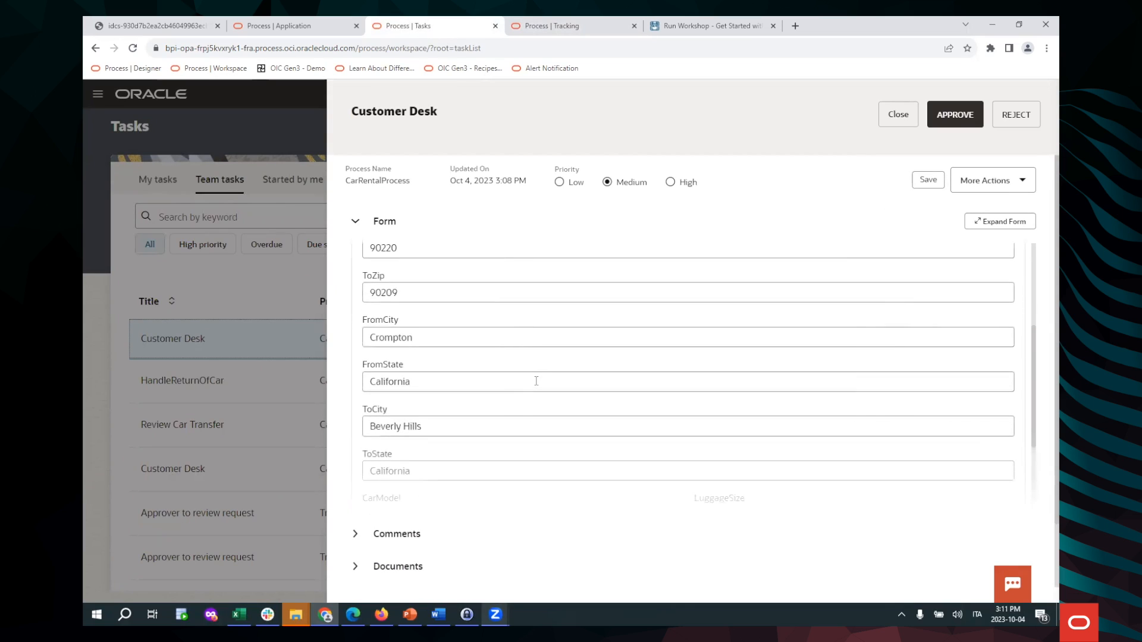
{"action": "left_click", "coordinate": [359, 536]}
{"action": "scroll", "coordinate": [423, 510], "scroll_direction": "down", "scroll_amount": 2}
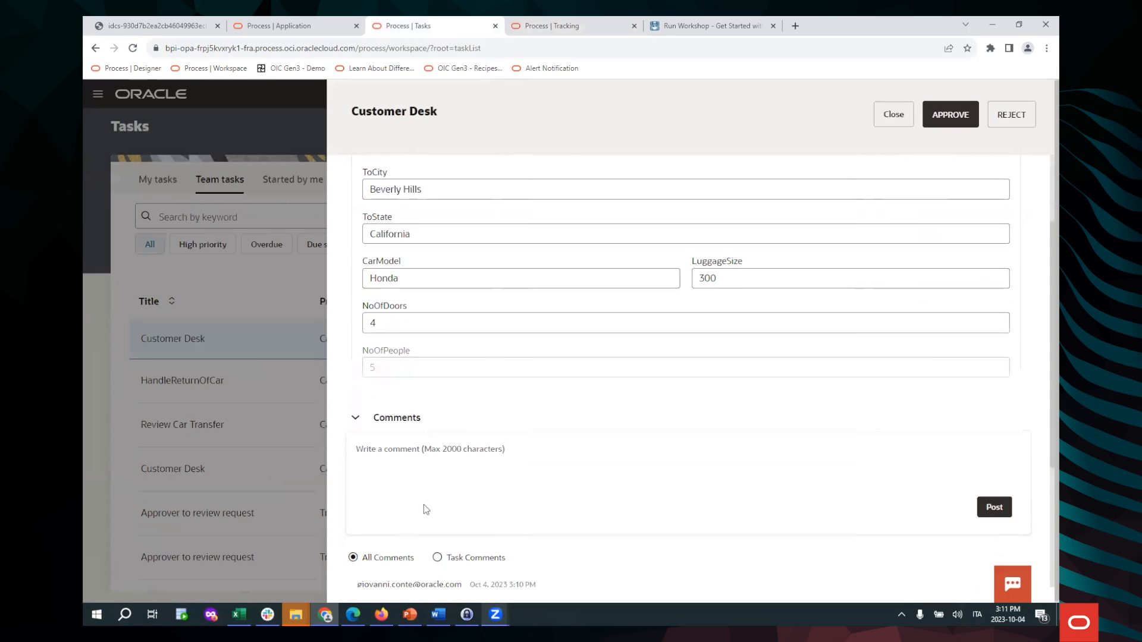
{"action": "left_click", "coordinate": [426, 453]}
{"action": "type", "text": "C"}
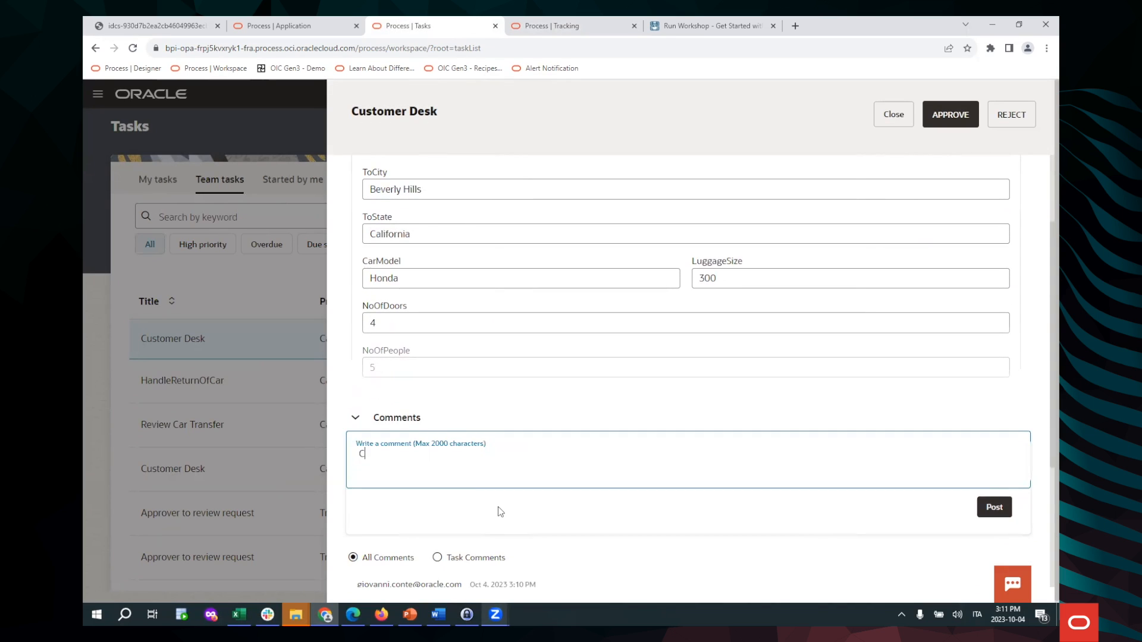
{"action": "type", "text": "ustomer Deck ok !"}
{"action": "left_click", "coordinate": [995, 516]}
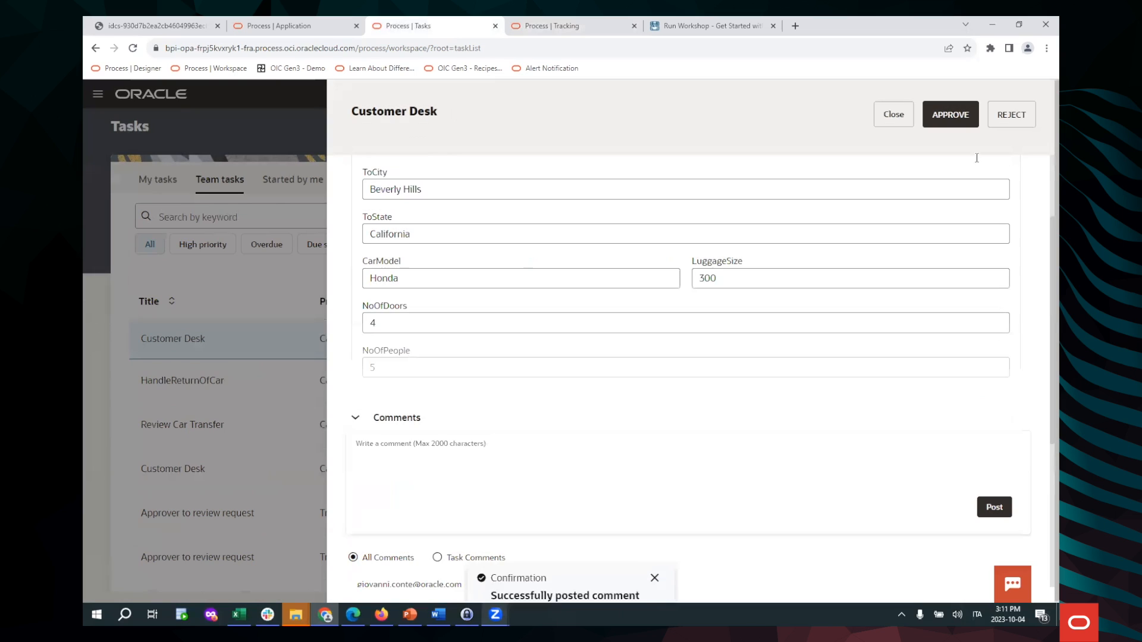
{"action": "left_click", "coordinate": [959, 117]}
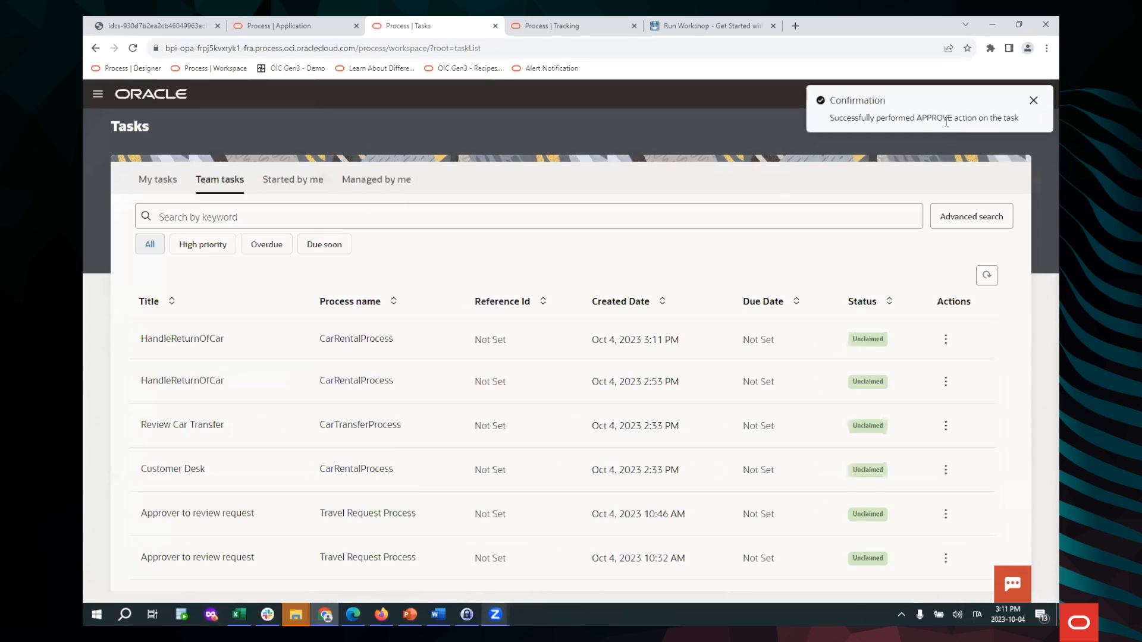
Switch to Tracking and open the latest CarRentalProcess instance's details
{"action": "left_click", "coordinate": [552, 26]}
{"action": "scroll", "coordinate": [758, 180], "scroll_direction": "up", "scroll_amount": 3}
{"action": "left_click", "coordinate": [1019, 118]}
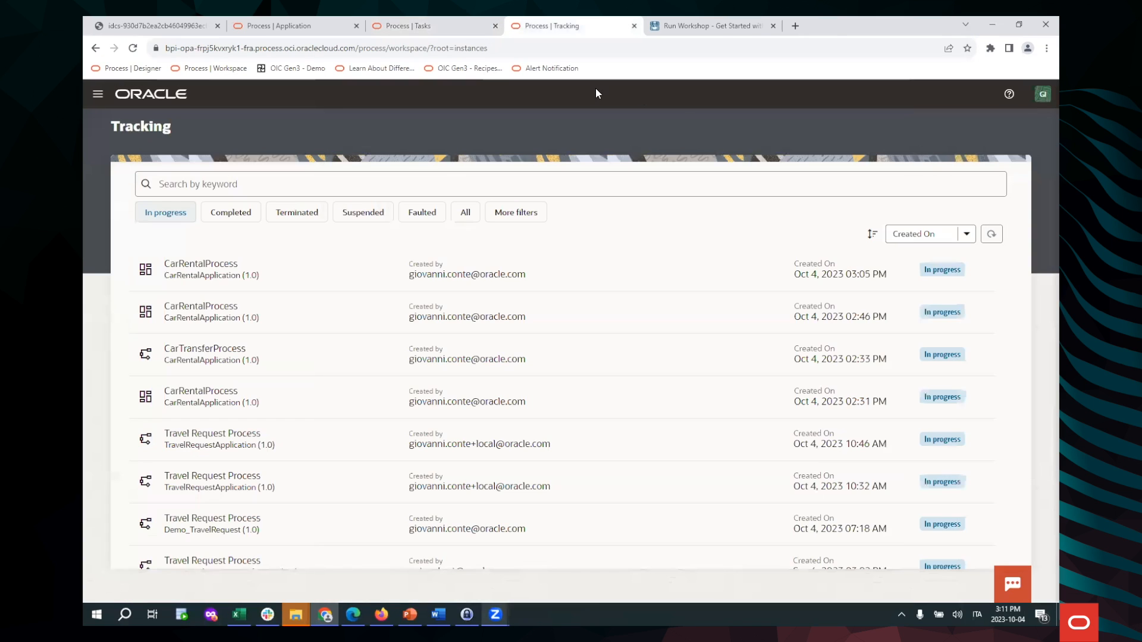
{"action": "left_click", "coordinate": [332, 278]}
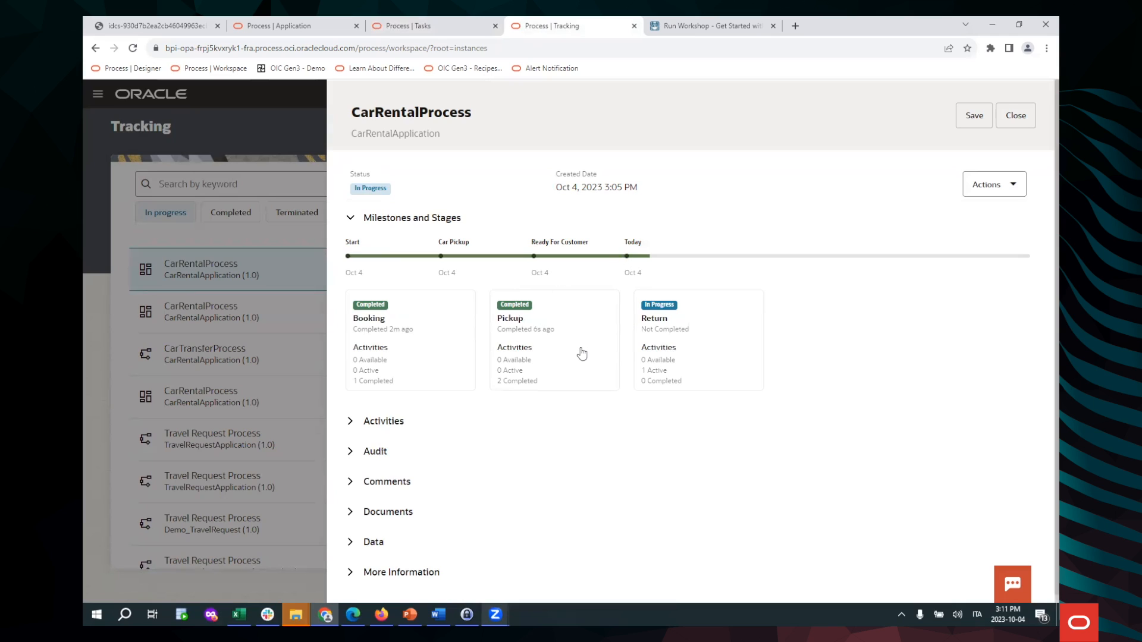
Expand its activities, with Pickup completed and Handle Return of Car running, and its comments
{"action": "scroll", "coordinate": [596, 330], "scroll_direction": "down", "scroll_amount": 1}
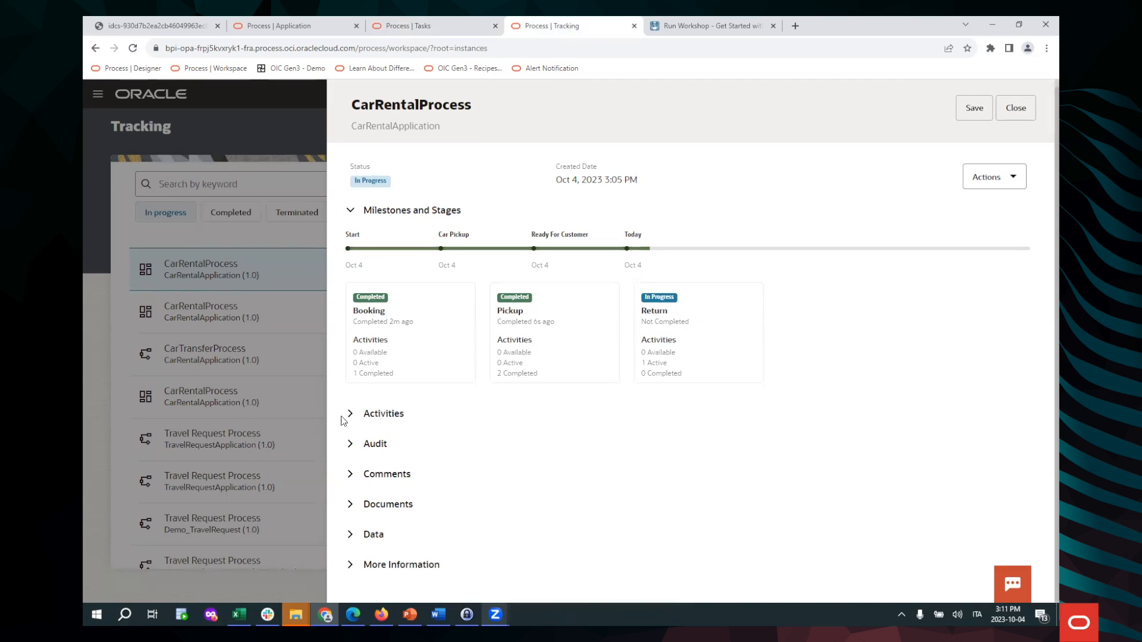
{"action": "left_click", "coordinate": [364, 420]}
{"action": "scroll", "coordinate": [564, 397], "scroll_direction": "down", "scroll_amount": 5}
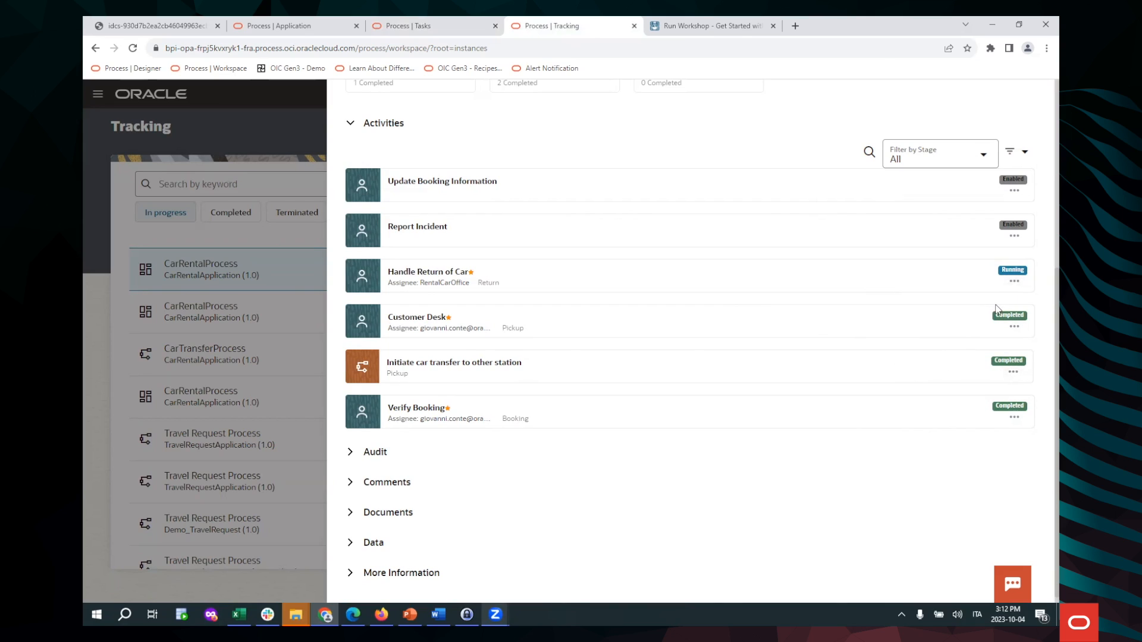
{"action": "scroll", "coordinate": [1001, 284], "scroll_direction": "up", "scroll_amount": 2}
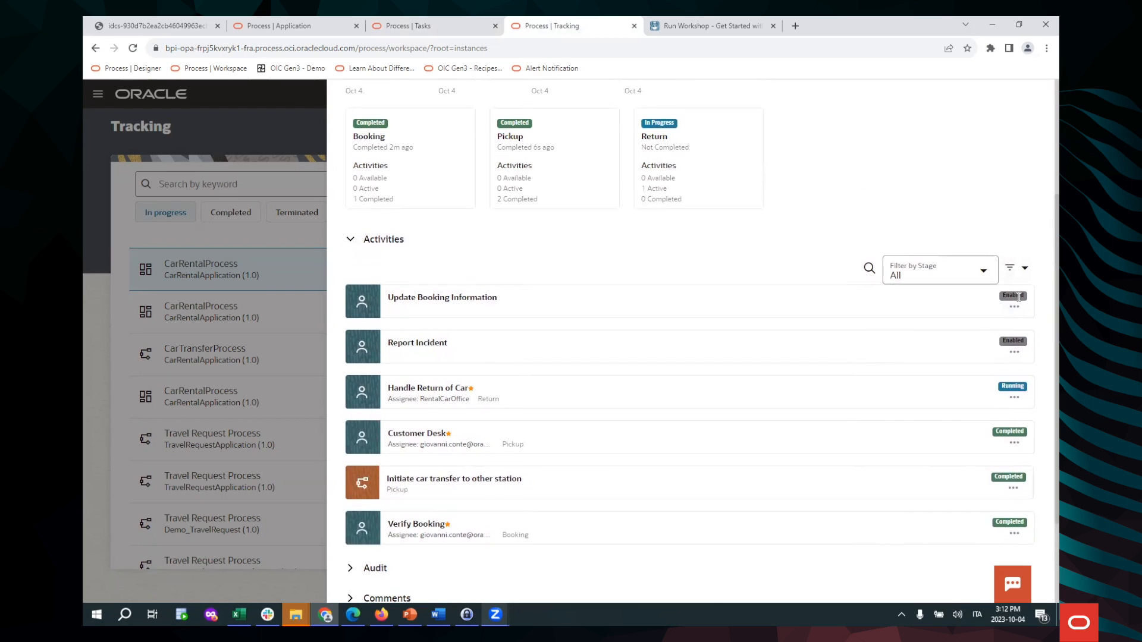
{"action": "scroll", "coordinate": [959, 371], "scroll_direction": "down", "scroll_amount": 2}
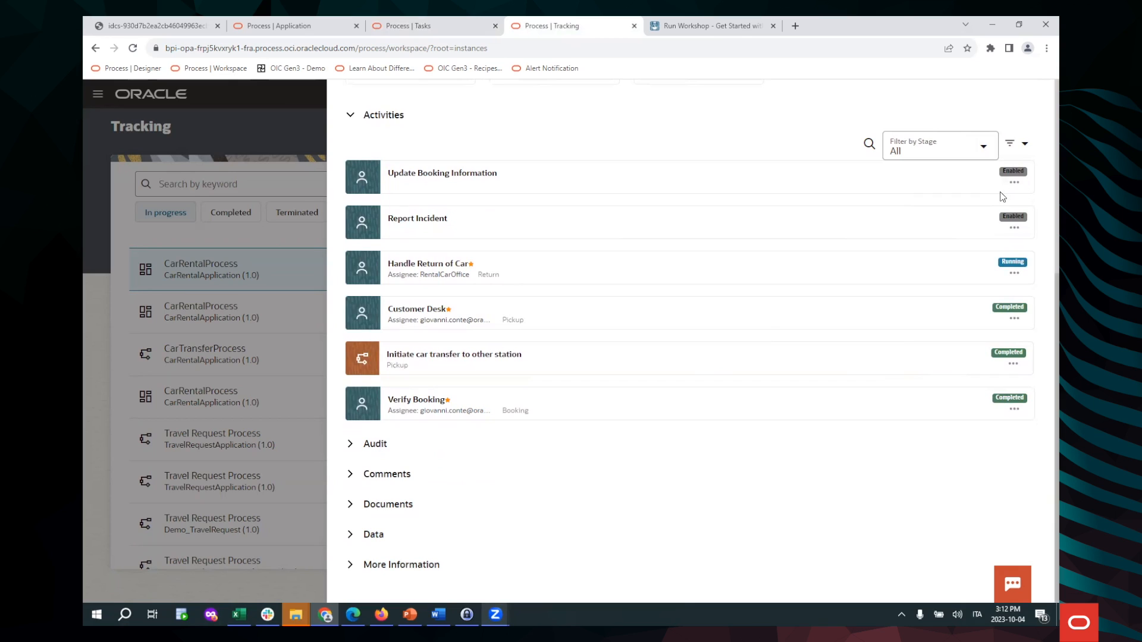
{"action": "left_click", "coordinate": [351, 476]}
Look through the instance's comments, document and More Information, then close the details
{"action": "scroll", "coordinate": [505, 462], "scroll_direction": "down", "scroll_amount": 4}
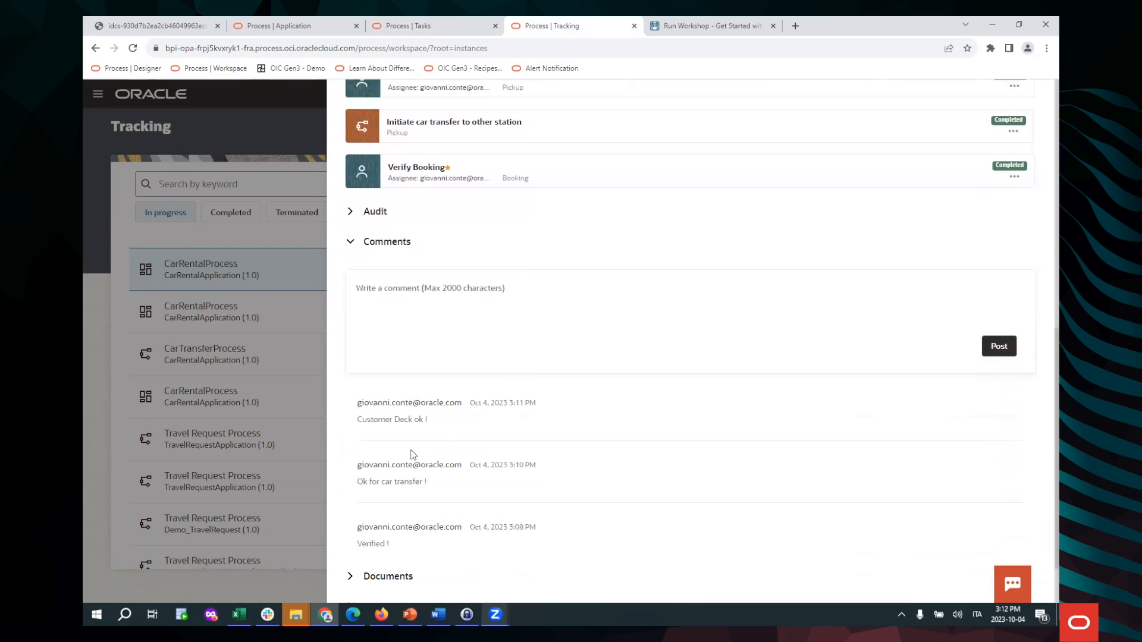
{"action": "scroll", "coordinate": [443, 438], "scroll_direction": "down", "scroll_amount": 1}
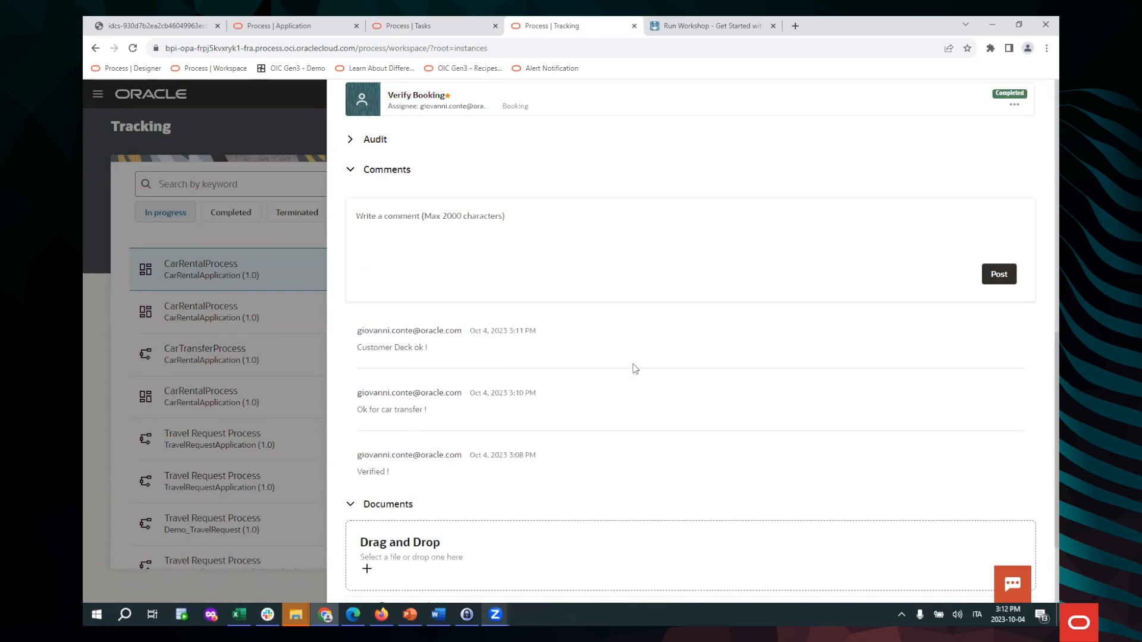
{"action": "scroll", "coordinate": [601, 416], "scroll_direction": "down", "scroll_amount": 2}
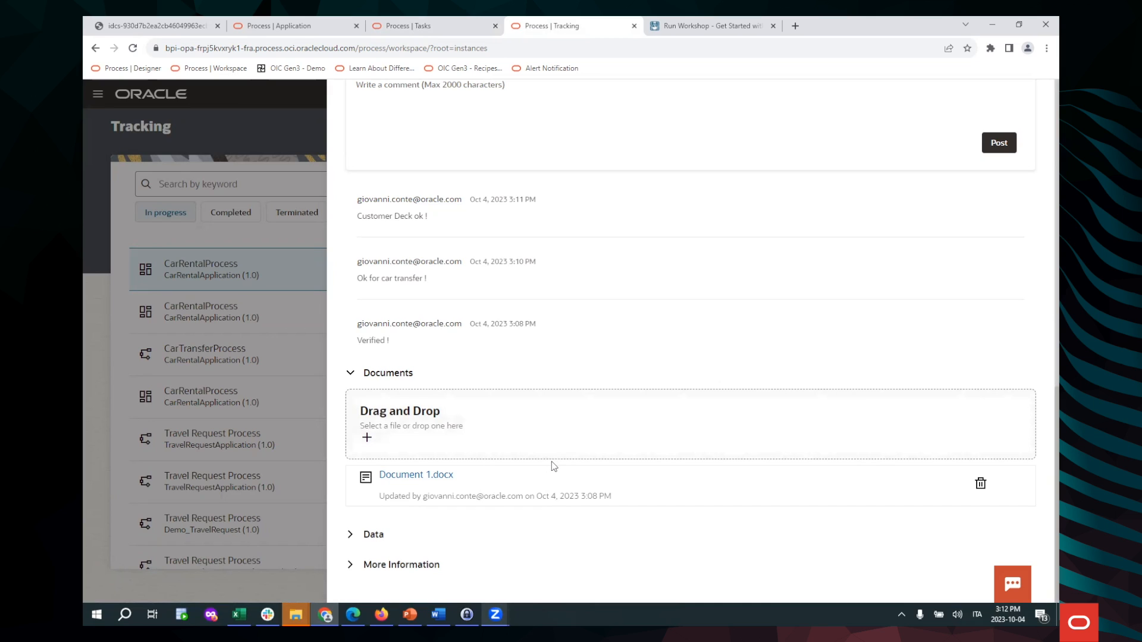
{"action": "left_click", "coordinate": [361, 569]}
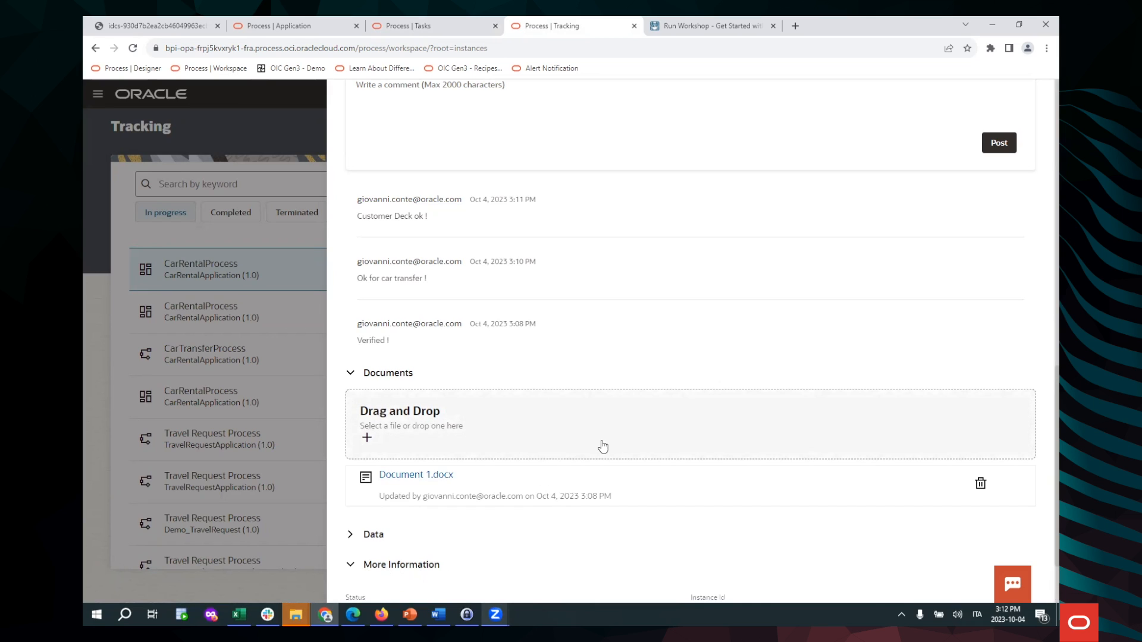
{"action": "scroll", "coordinate": [714, 476], "scroll_direction": "down", "scroll_amount": 2}
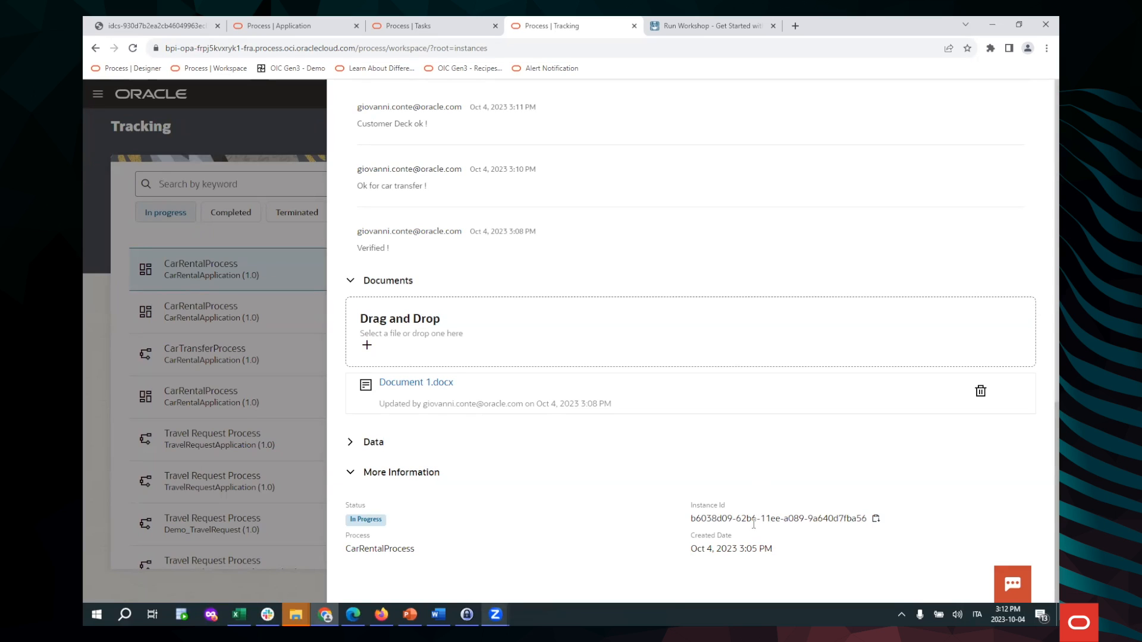
{"action": "scroll", "coordinate": [754, 510], "scroll_direction": "up", "scroll_amount": 15}
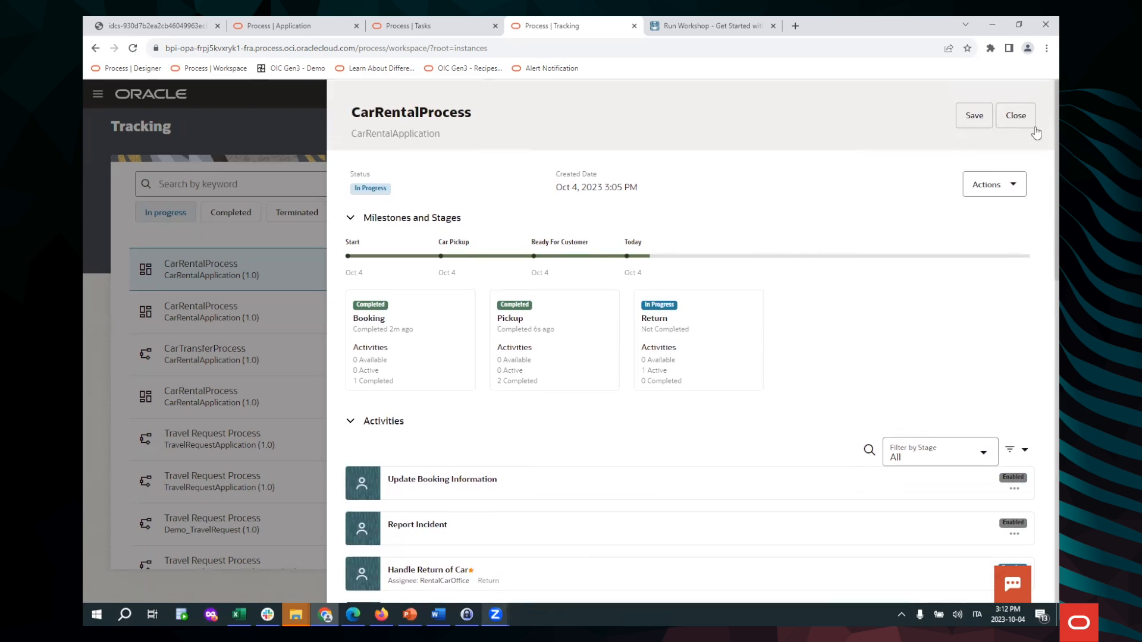
{"action": "left_click", "coordinate": [1017, 117]}
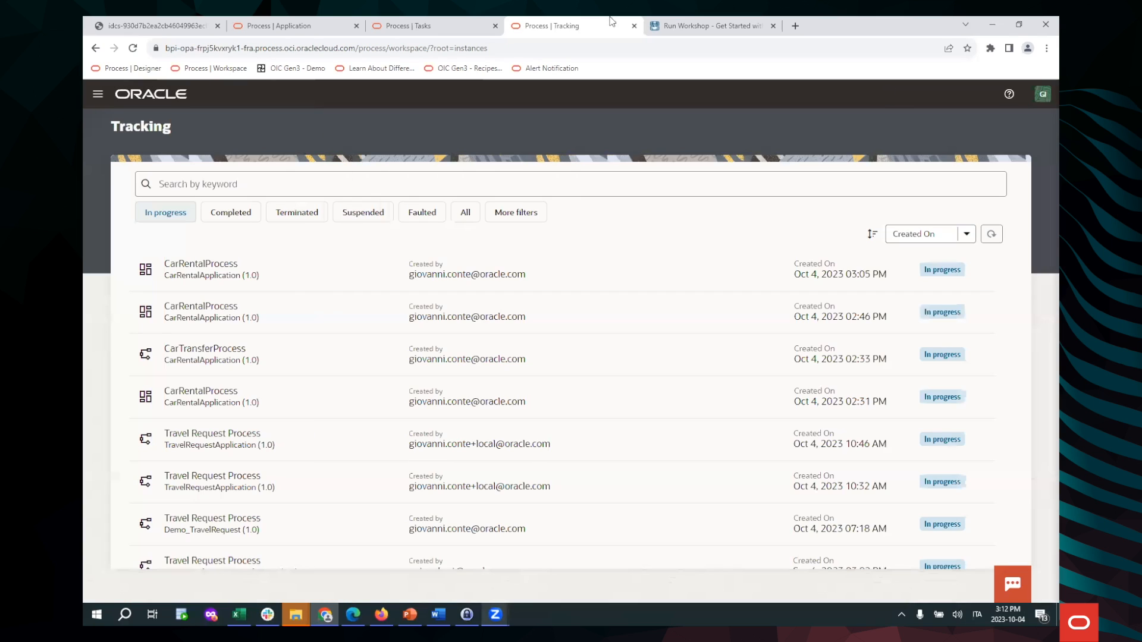
Open the newest HandleReturnOfCar task from Team tasks and expand its Comments section
{"action": "left_click", "coordinate": [441, 24]}
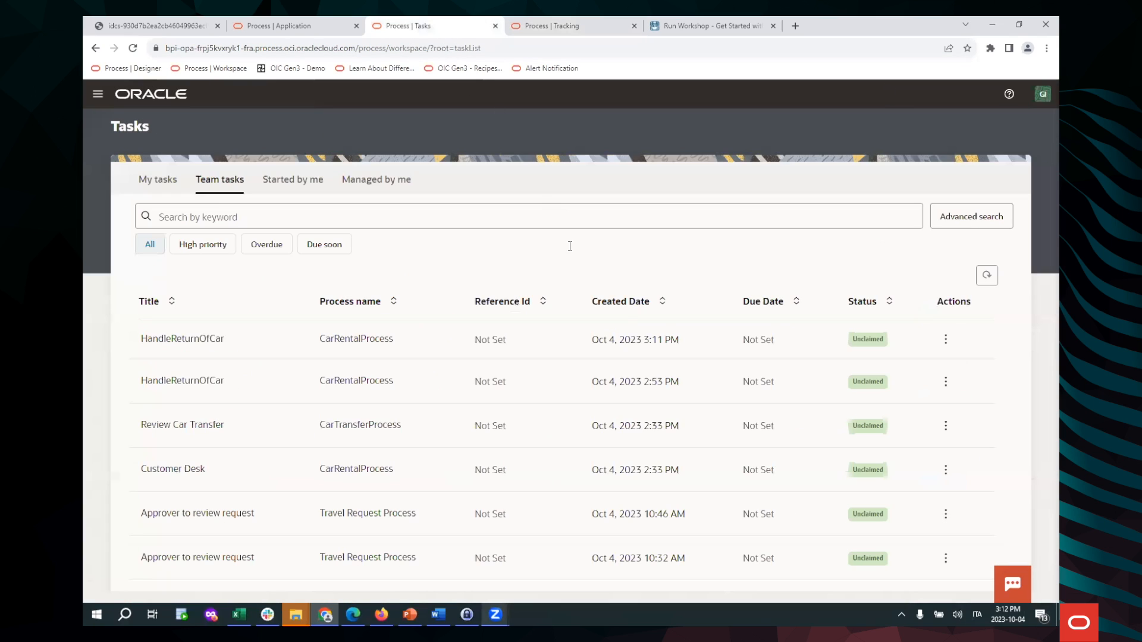
{"action": "left_click", "coordinate": [424, 351]}
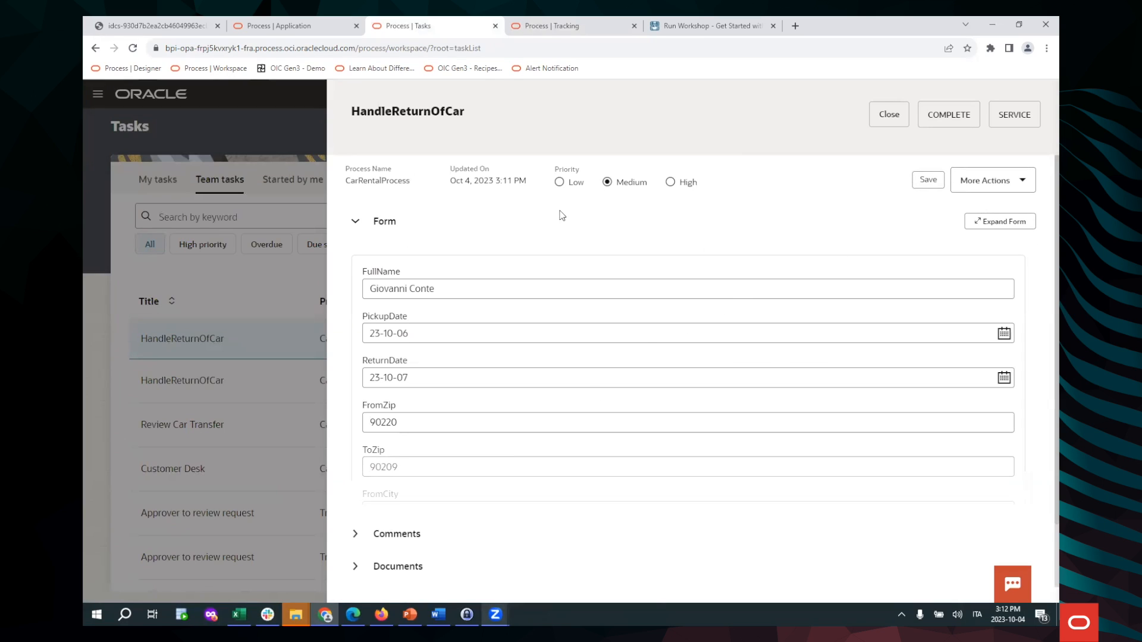
{"action": "scroll", "coordinate": [685, 369], "scroll_direction": "down", "scroll_amount": 6}
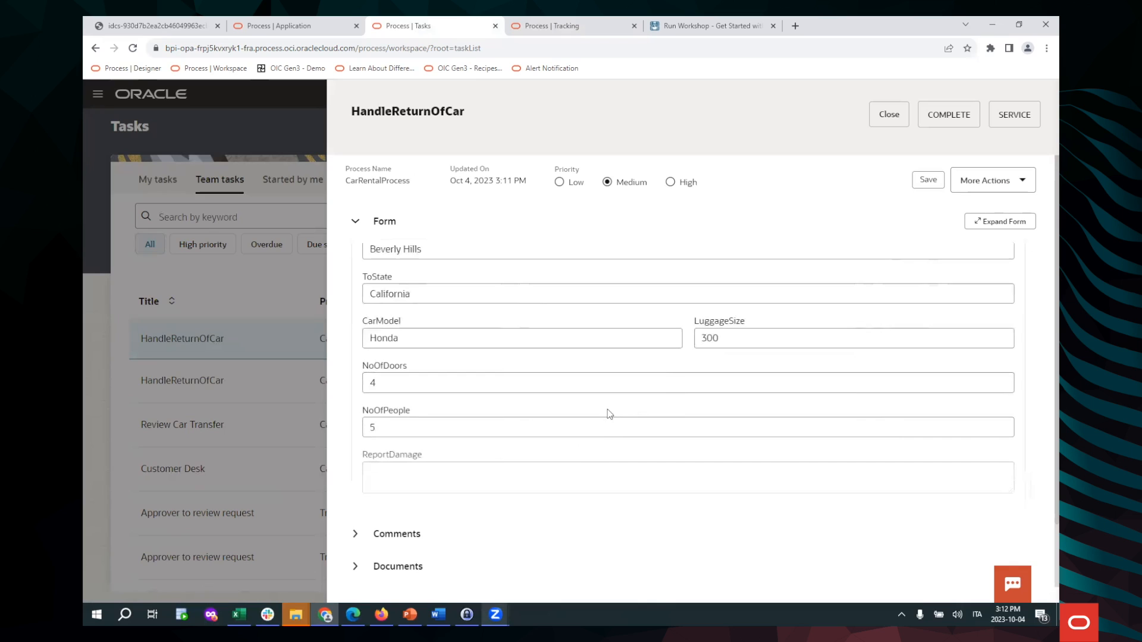
{"action": "scroll", "coordinate": [698, 414], "scroll_direction": "down", "scroll_amount": 1}
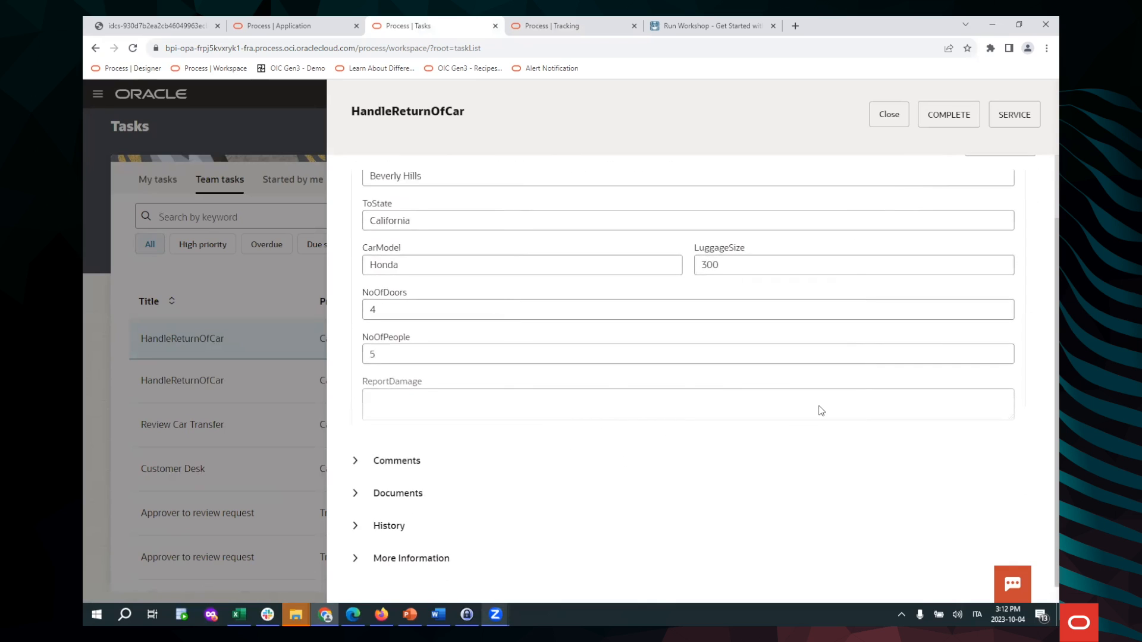
{"action": "scroll", "coordinate": [797, 369], "scroll_direction": "up", "scroll_amount": 8}
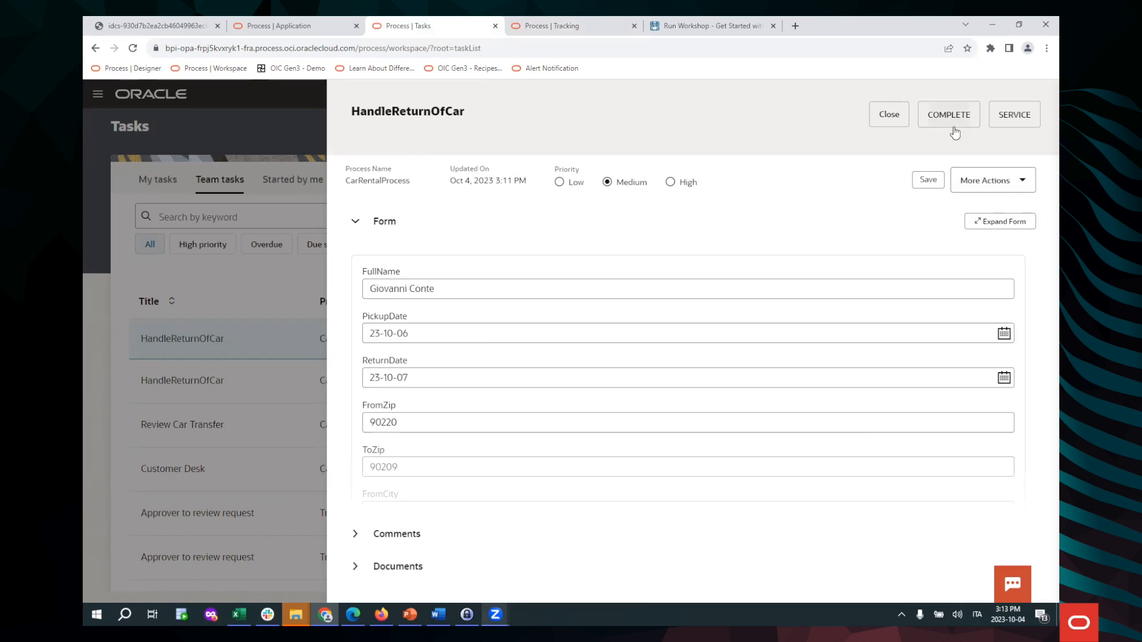
{"action": "scroll", "coordinate": [912, 219], "scroll_direction": "down", "scroll_amount": 2}
{"action": "scroll", "coordinate": [938, 328], "scroll_direction": "down", "scroll_amount": 1}
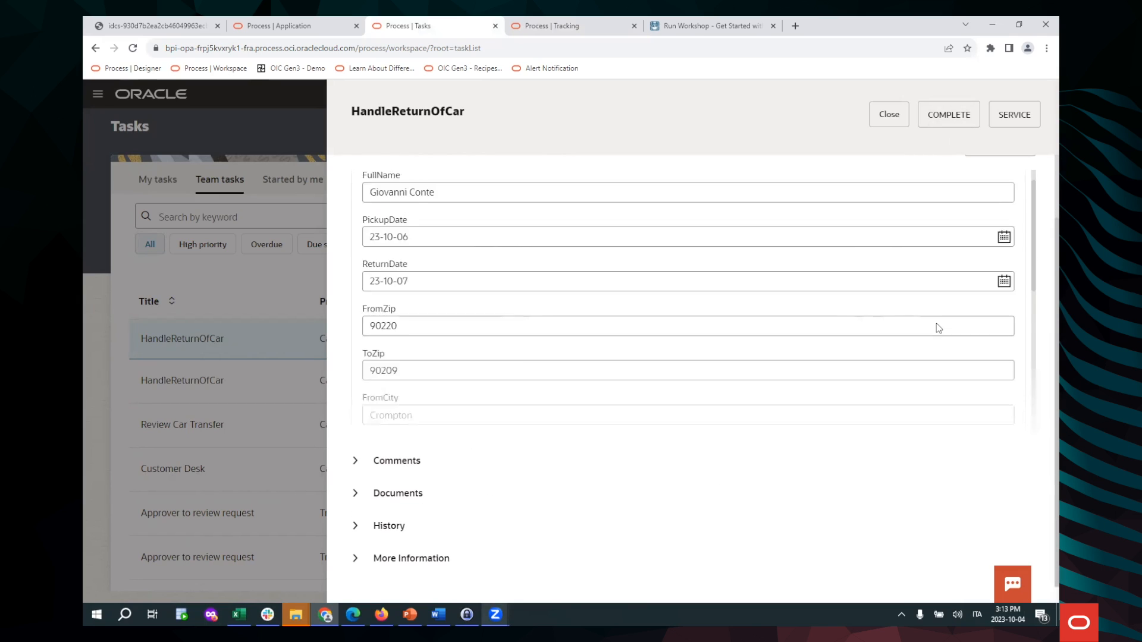
{"action": "scroll", "coordinate": [938, 328], "scroll_direction": "down", "scroll_amount": 5}
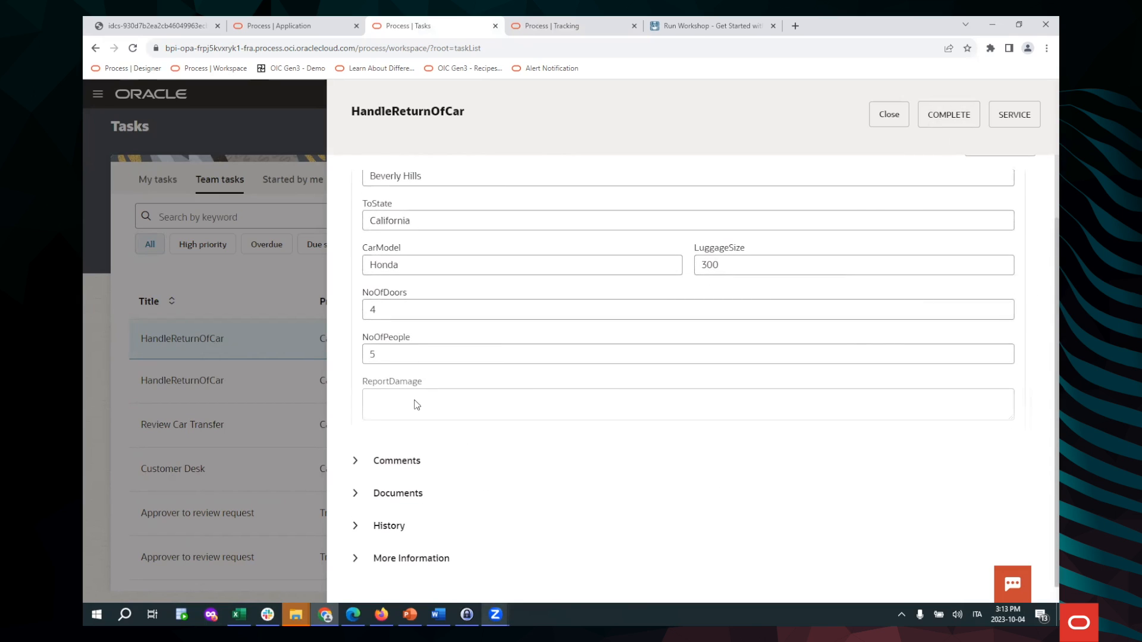
{"action": "left_click", "coordinate": [359, 470]}
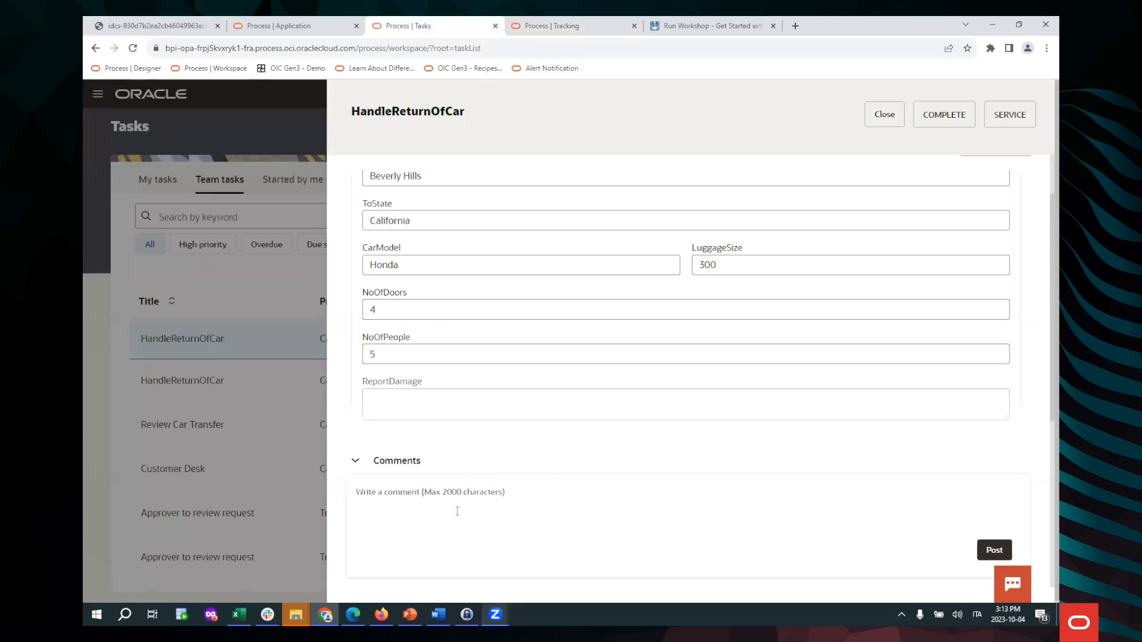
Write 'Everything is ok on return !' in the task's comment box and post it
{"action": "left_click", "coordinate": [459, 507]}
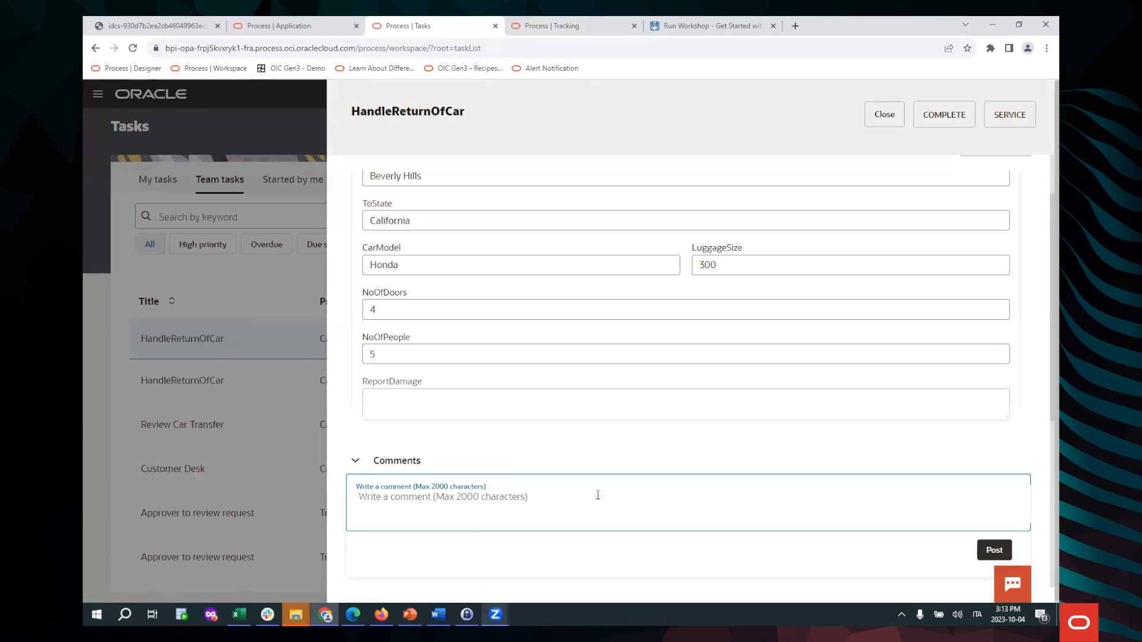
{"action": "type", "text": "Everything is ok on return !"}
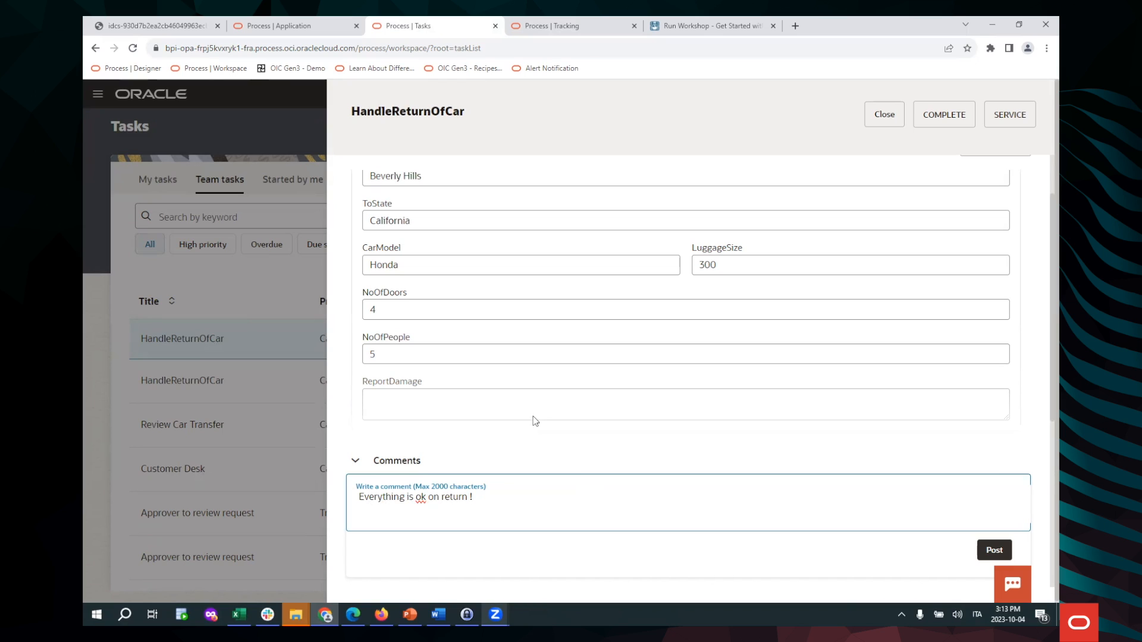
{"action": "scroll", "coordinate": [535, 421], "scroll_direction": "down", "scroll_amount": 5}
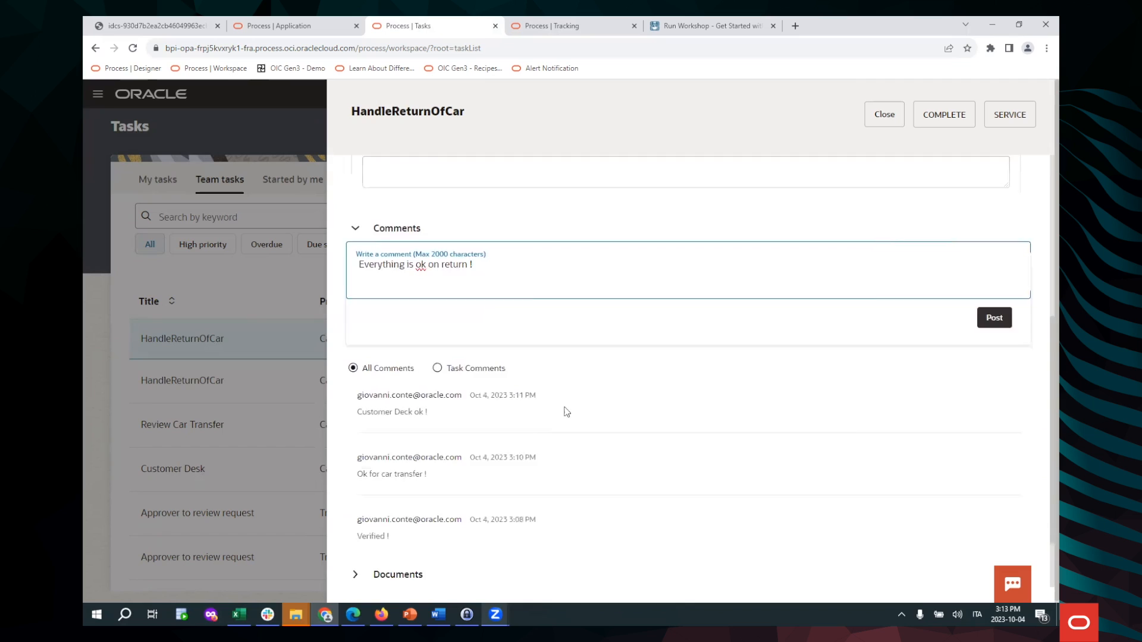
{"action": "left_click", "coordinate": [994, 235]}
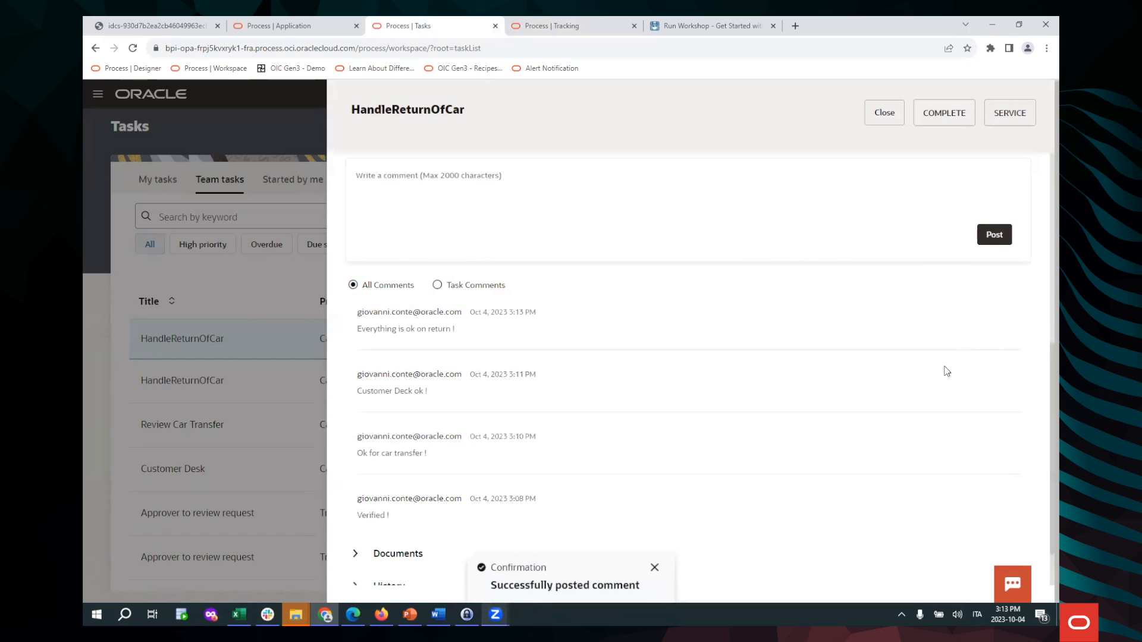
{"action": "scroll", "coordinate": [858, 408], "scroll_direction": "down", "scroll_amount": 1}
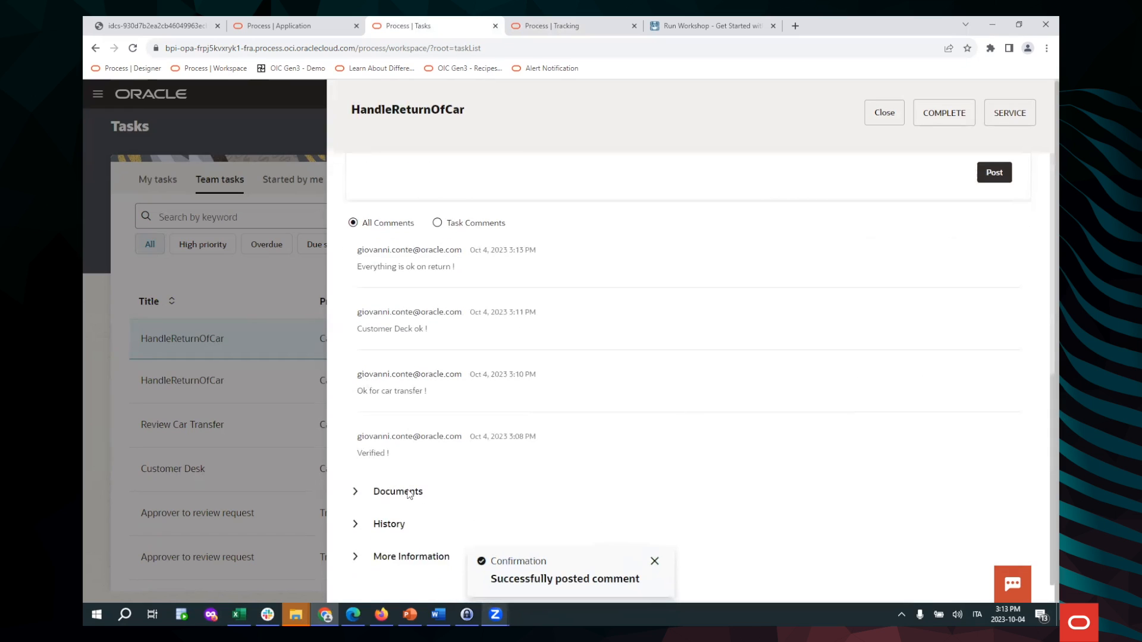
Attach Document 2.docx to the HandleReturnOfCar task
{"action": "left_click", "coordinate": [355, 492]}
{"action": "scroll", "coordinate": [693, 490], "scroll_direction": "down", "scroll_amount": 2}
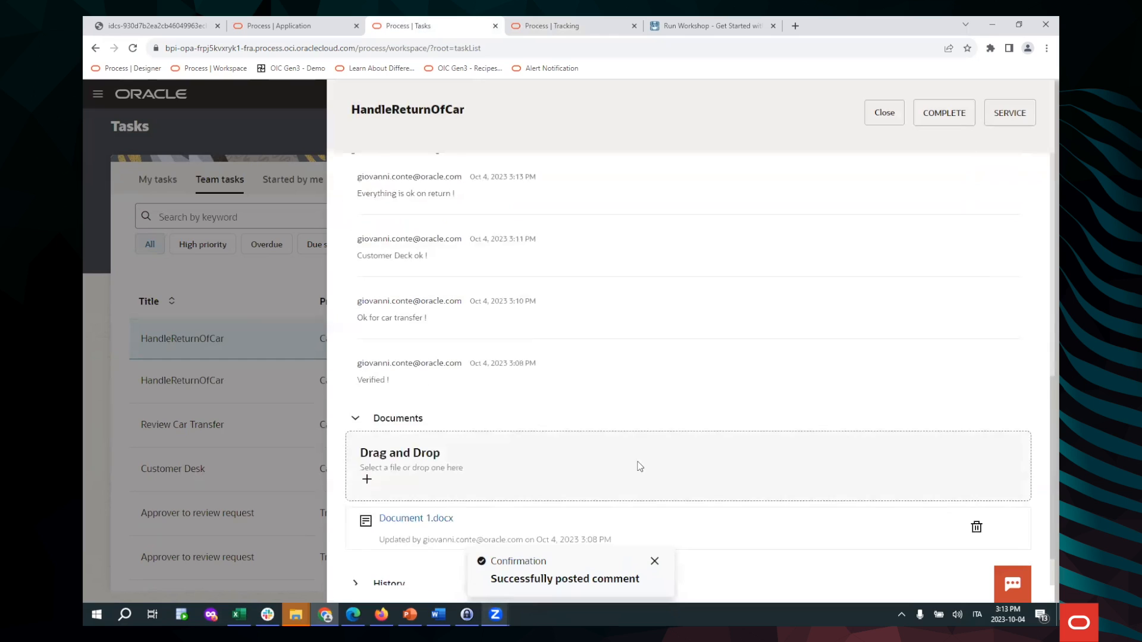
{"action": "left_click", "coordinate": [618, 411]}
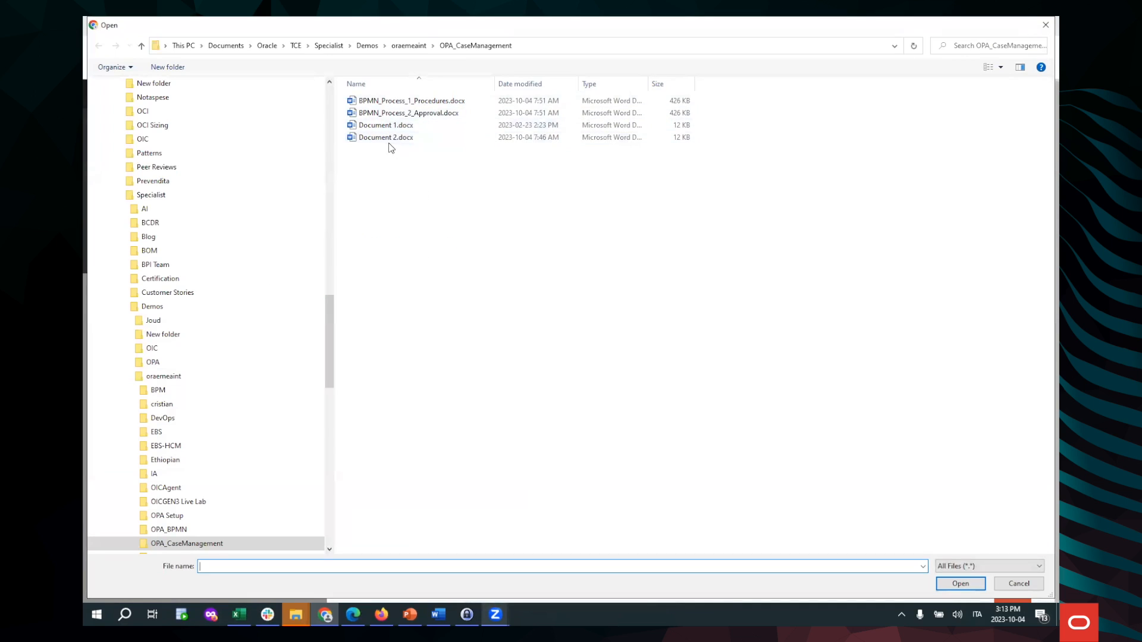
{"action": "double_click", "coordinate": [389, 142]}
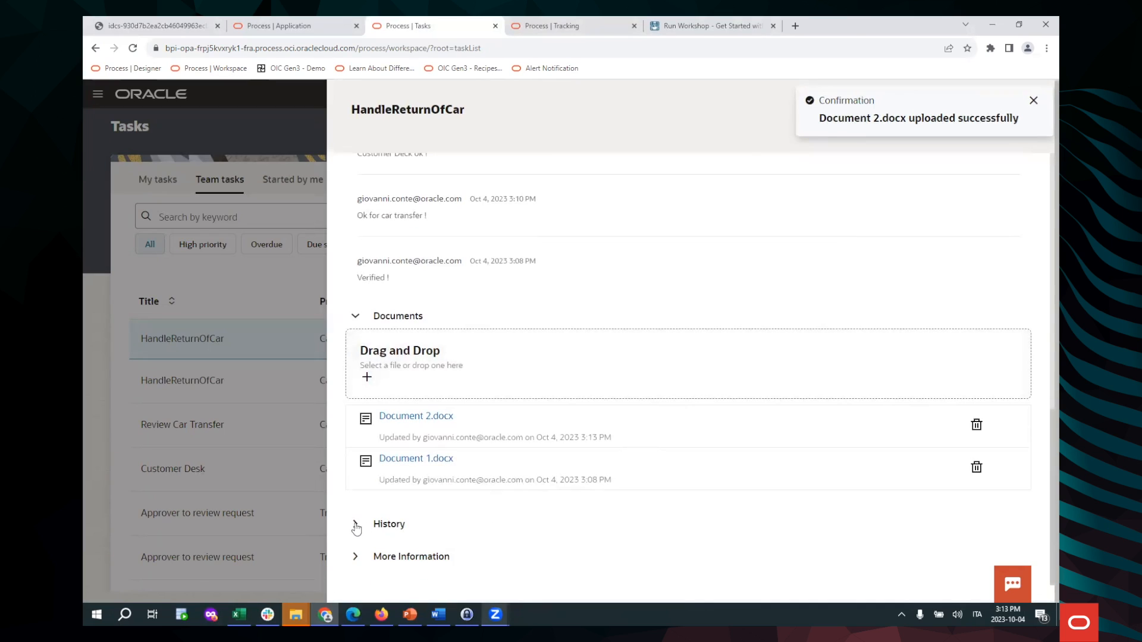
Review the task's History, showing the upload, and its More Information details
{"action": "left_click", "coordinate": [370, 524]}
{"action": "scroll", "coordinate": [563, 476], "scroll_direction": "down", "scroll_amount": 2}
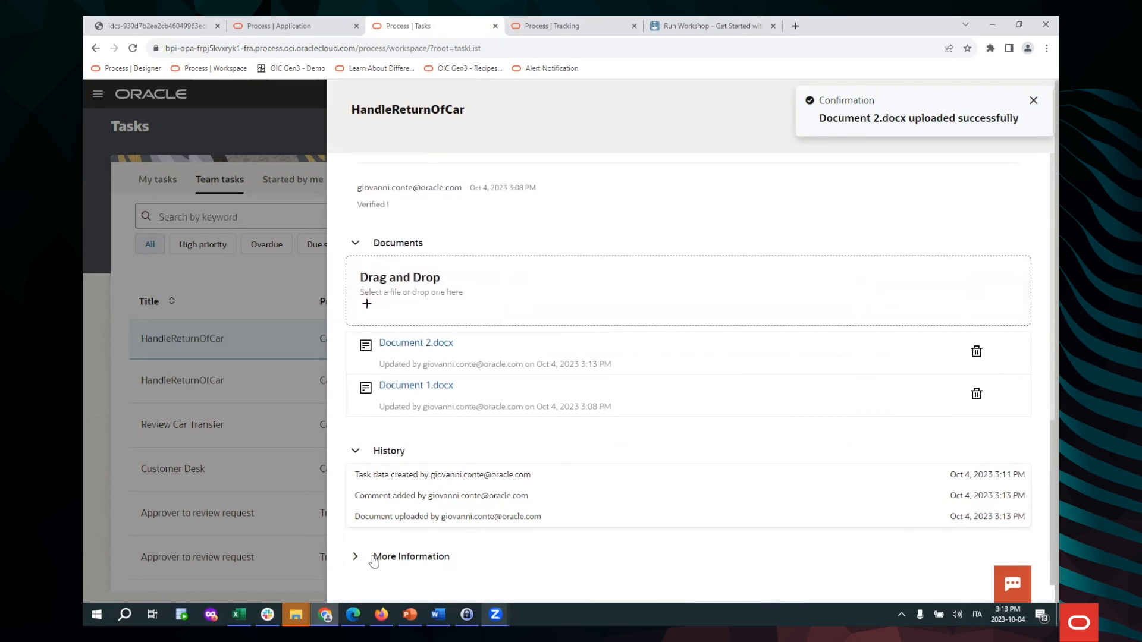
{"action": "left_click", "coordinate": [356, 557]}
{"action": "scroll", "coordinate": [774, 425], "scroll_direction": "down", "scroll_amount": 3}
{"action": "scroll", "coordinate": [785, 408], "scroll_direction": "down", "scroll_amount": 1}
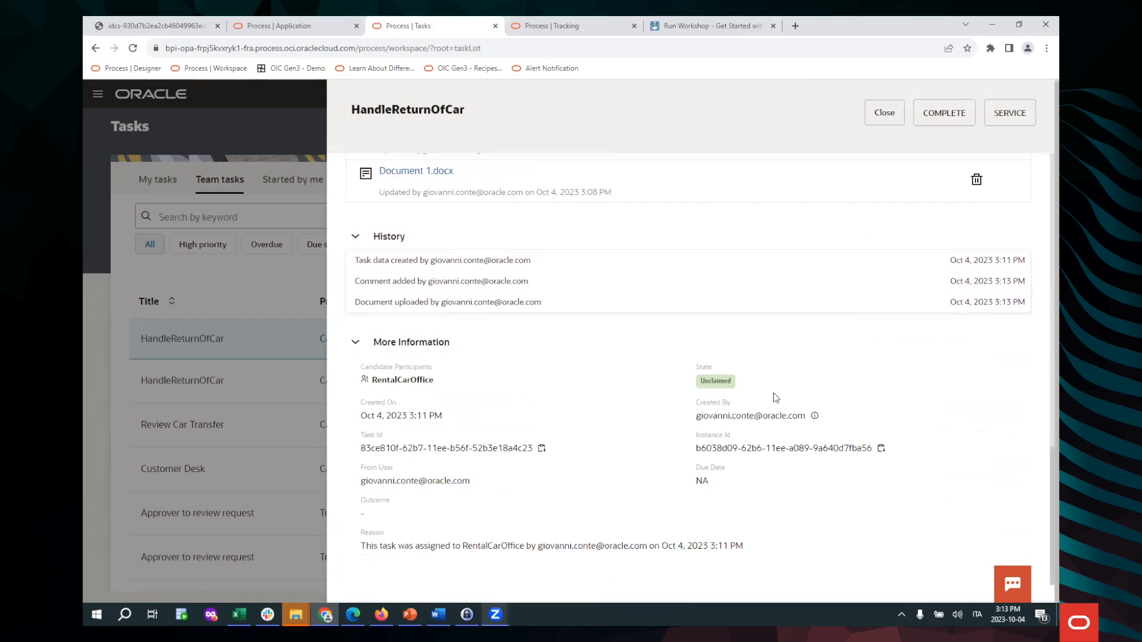
{"action": "scroll", "coordinate": [758, 439], "scroll_direction": "up", "scroll_amount": 10}
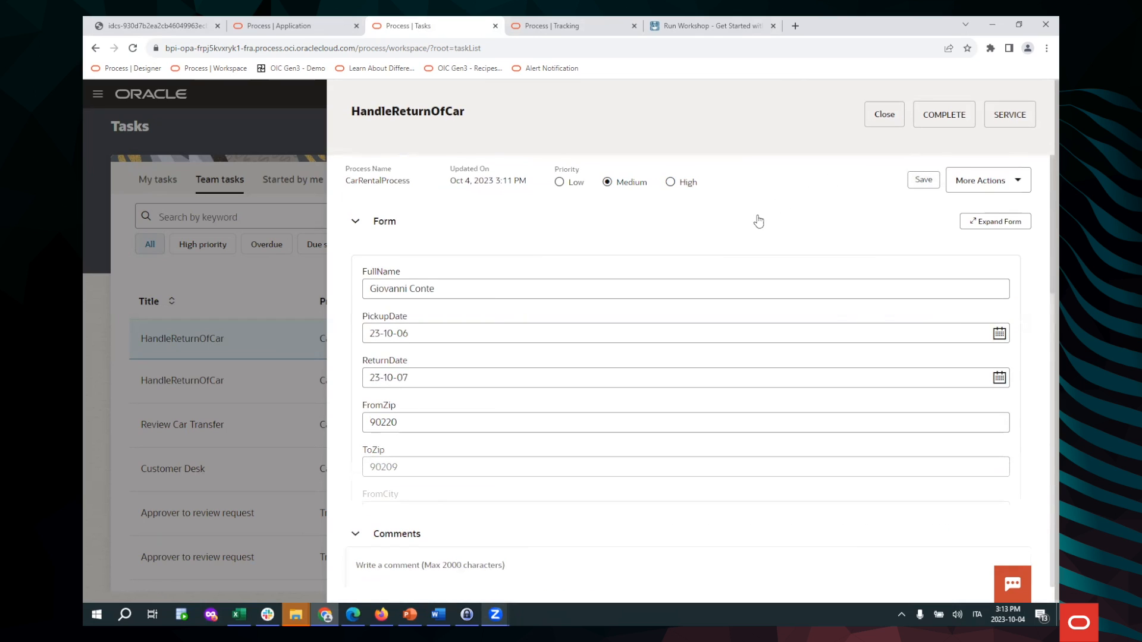
Complete the HandleReturnOfCar task and go to the Tracking instance list
{"action": "left_click", "coordinate": [941, 125]}
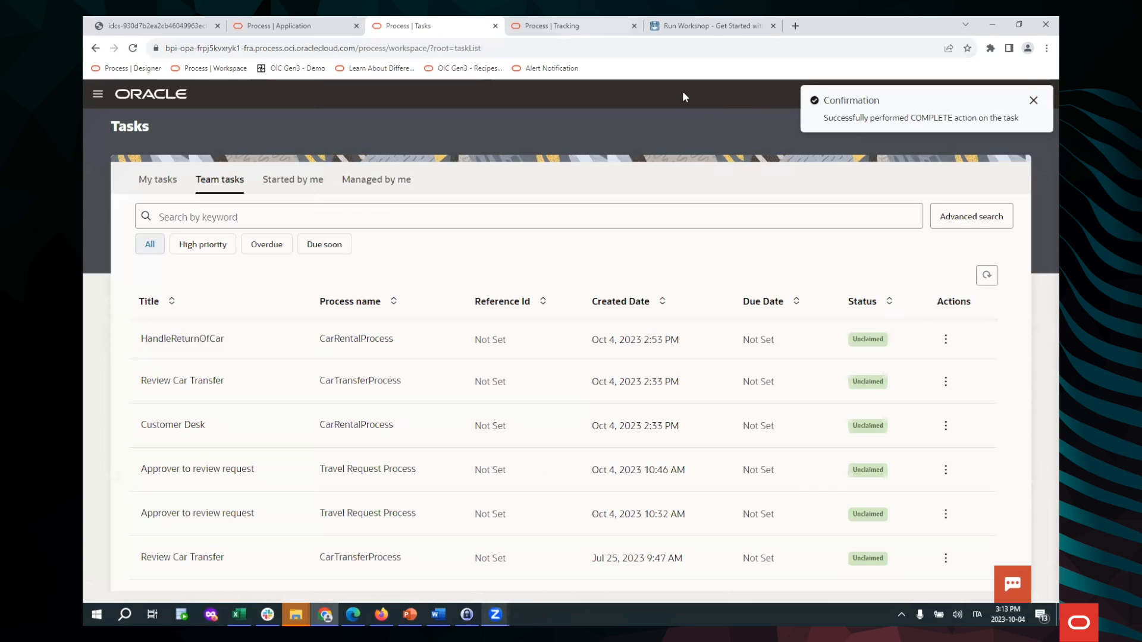
{"action": "left_click", "coordinate": [565, 26]}
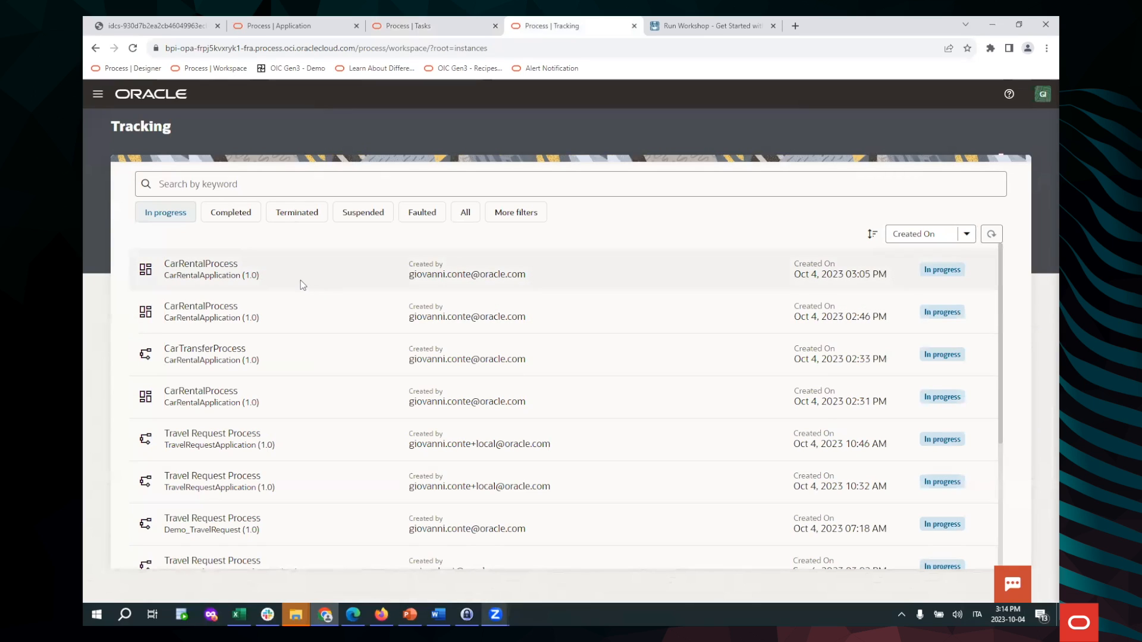
Filter Tracking to Completed instances and inspect the CarTransferProcess instance's audit trail
{"action": "left_click", "coordinate": [234, 214]}
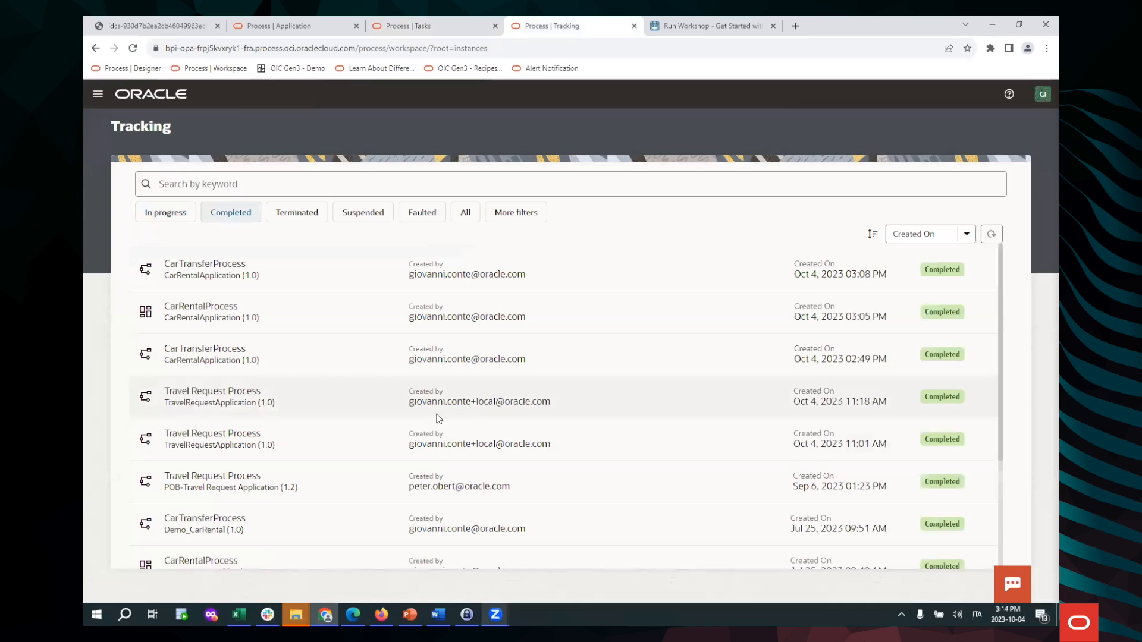
{"action": "left_click", "coordinate": [344, 276]}
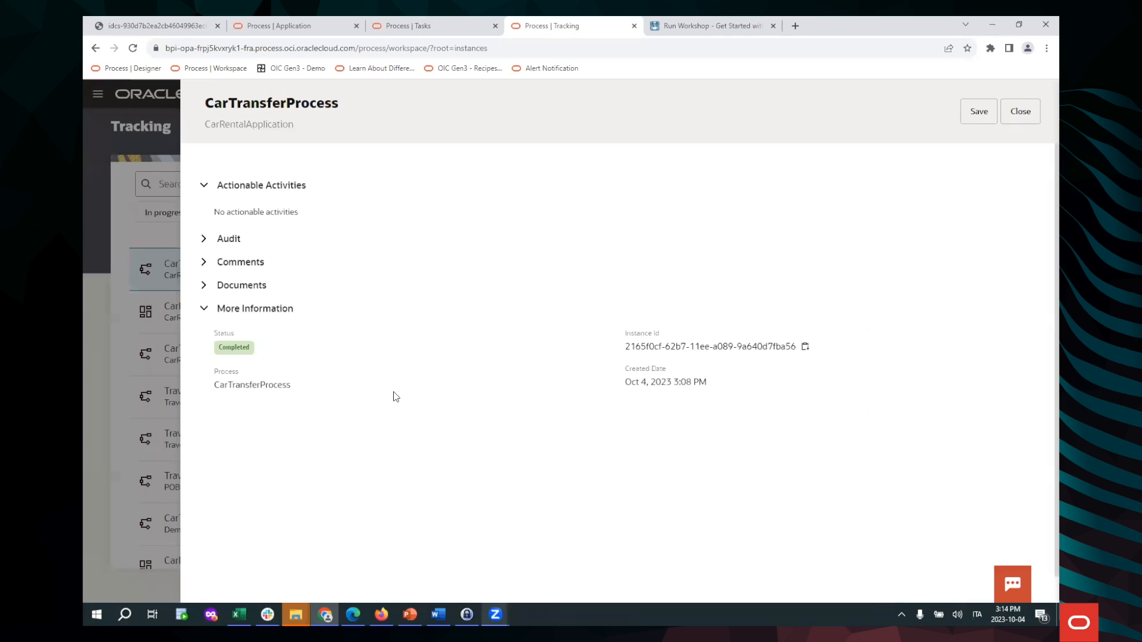
{"action": "left_click", "coordinate": [204, 238]}
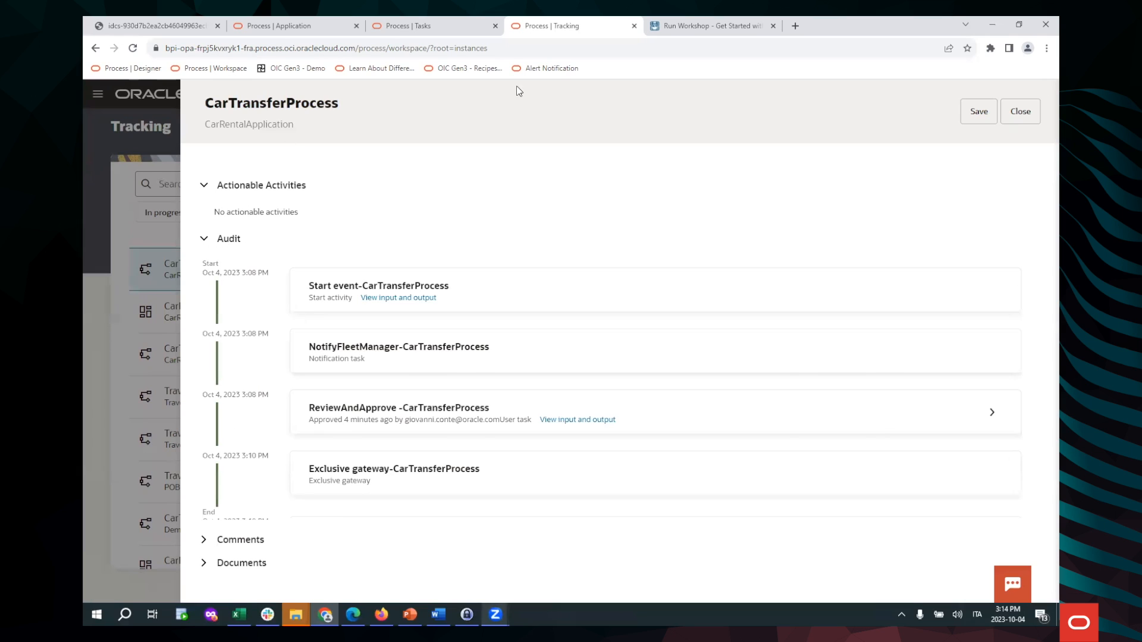
{"action": "left_click", "coordinate": [1020, 112]}
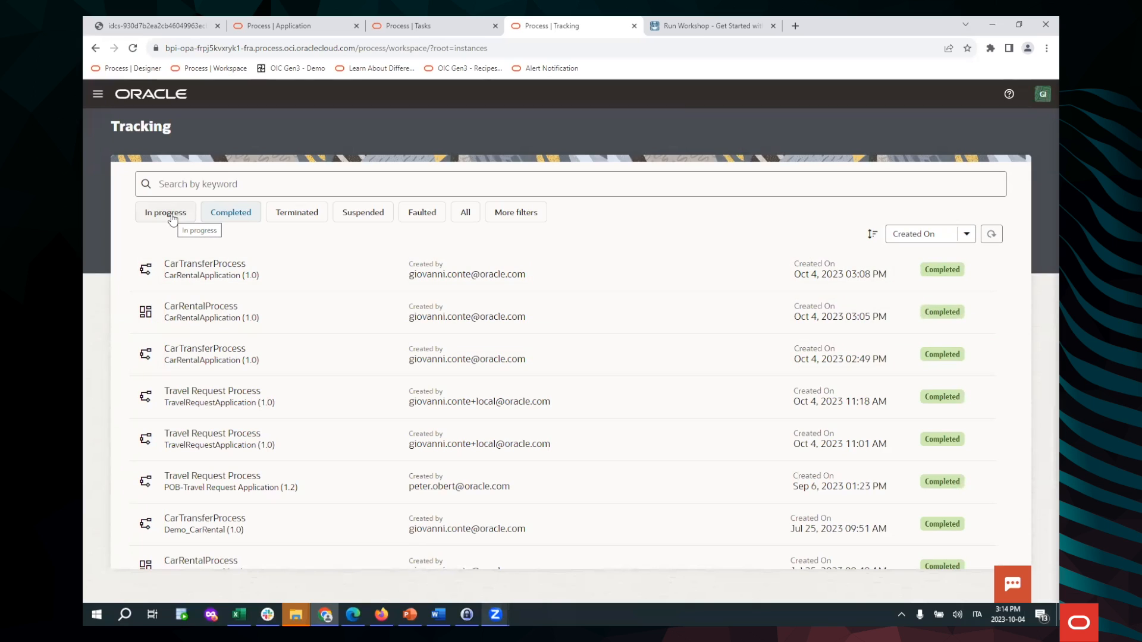
{"action": "left_click", "coordinate": [170, 218]}
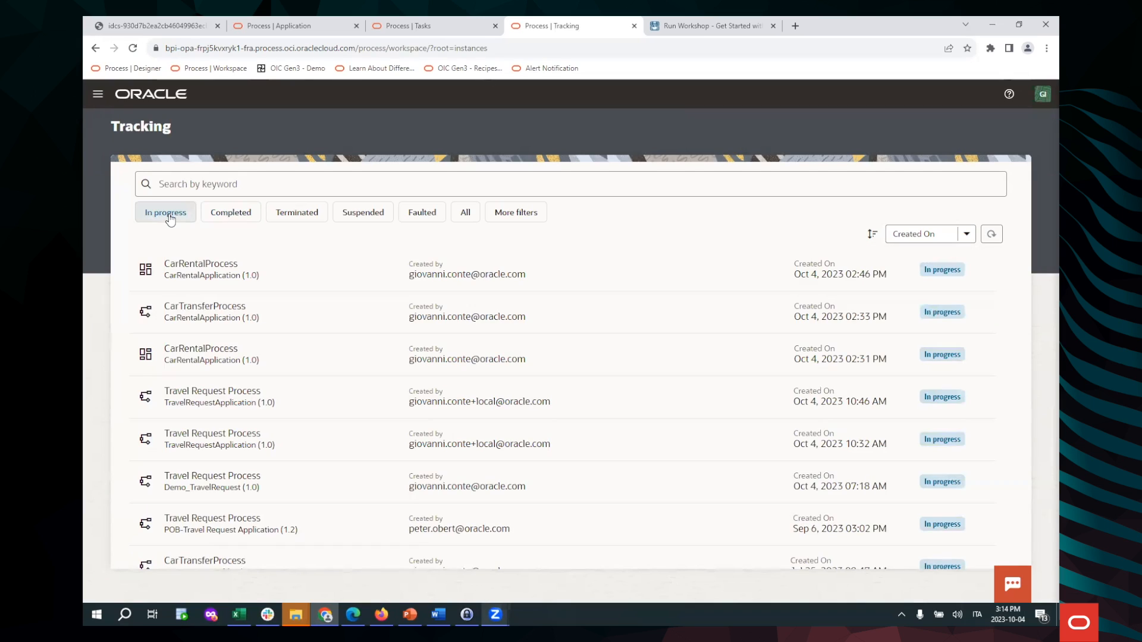
{"action": "left_click", "coordinate": [230, 214]}
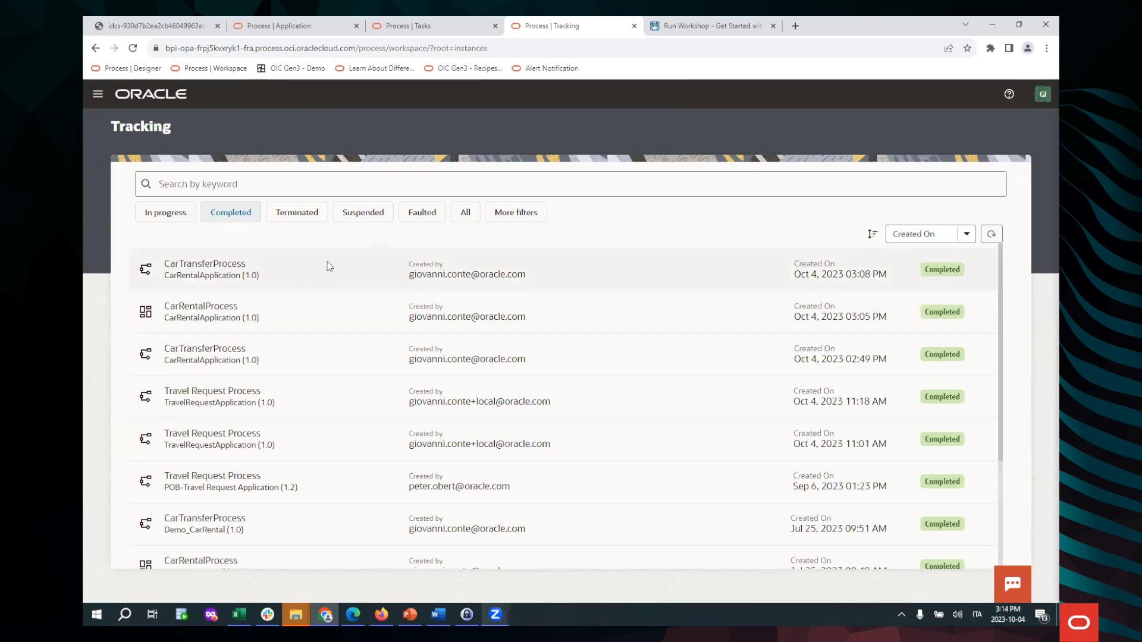
{"action": "left_click", "coordinate": [297, 281]}
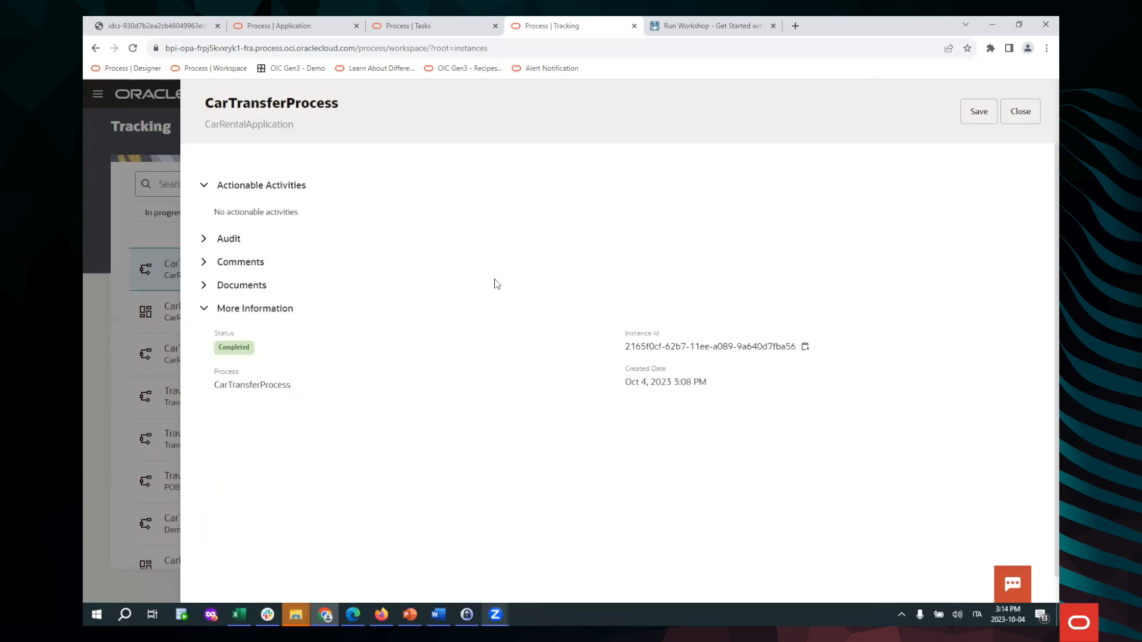
{"action": "left_click", "coordinate": [1020, 113]}
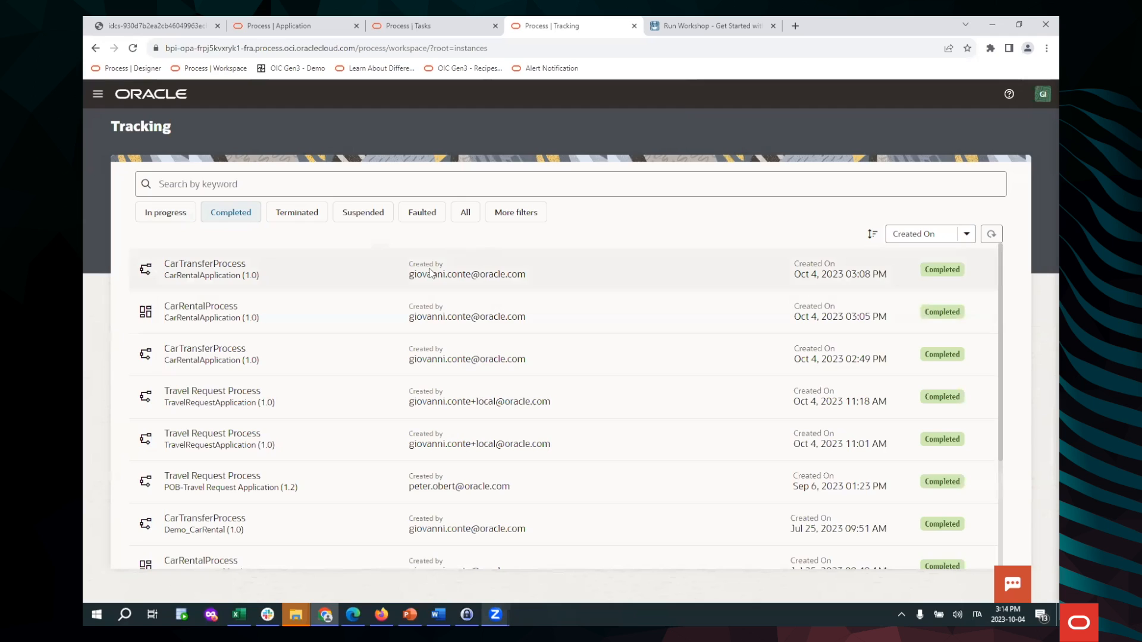
Open the completed CarRentalProcess instance and expand its activities and audit timeline
{"action": "left_click", "coordinate": [268, 319]}
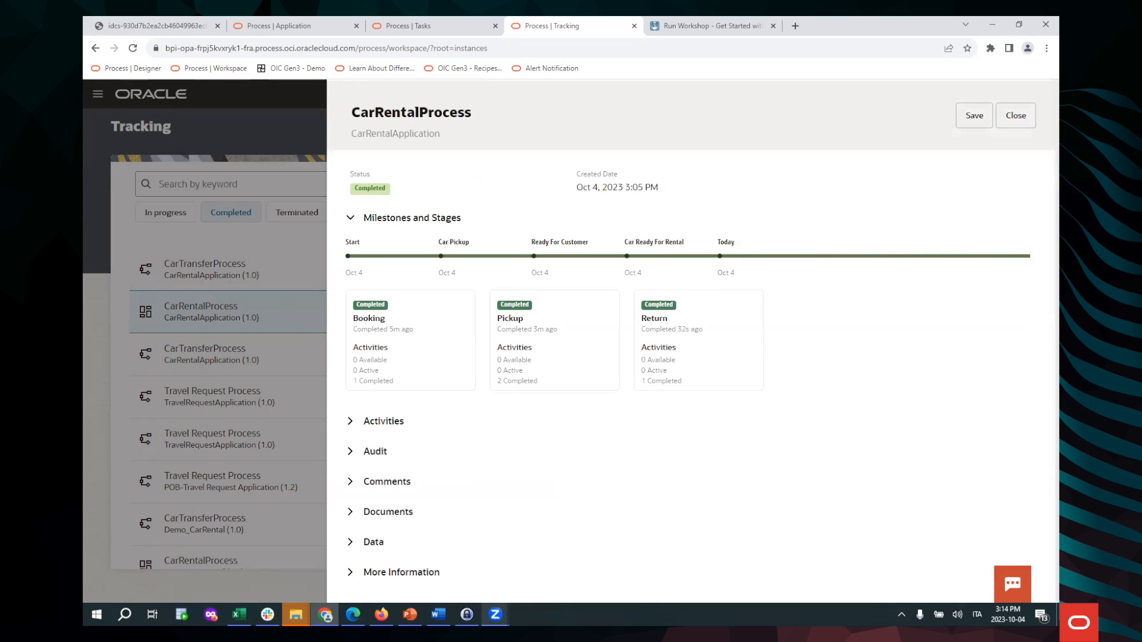
{"action": "left_click", "coordinate": [351, 421]}
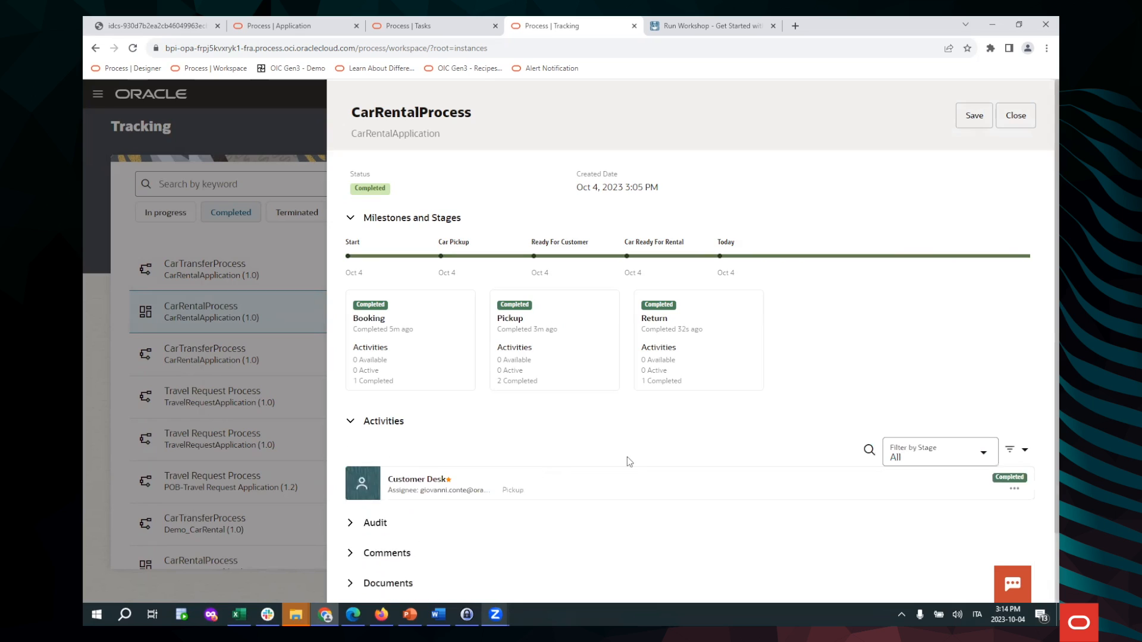
{"action": "scroll", "coordinate": [779, 306], "scroll_direction": "down", "scroll_amount": 3}
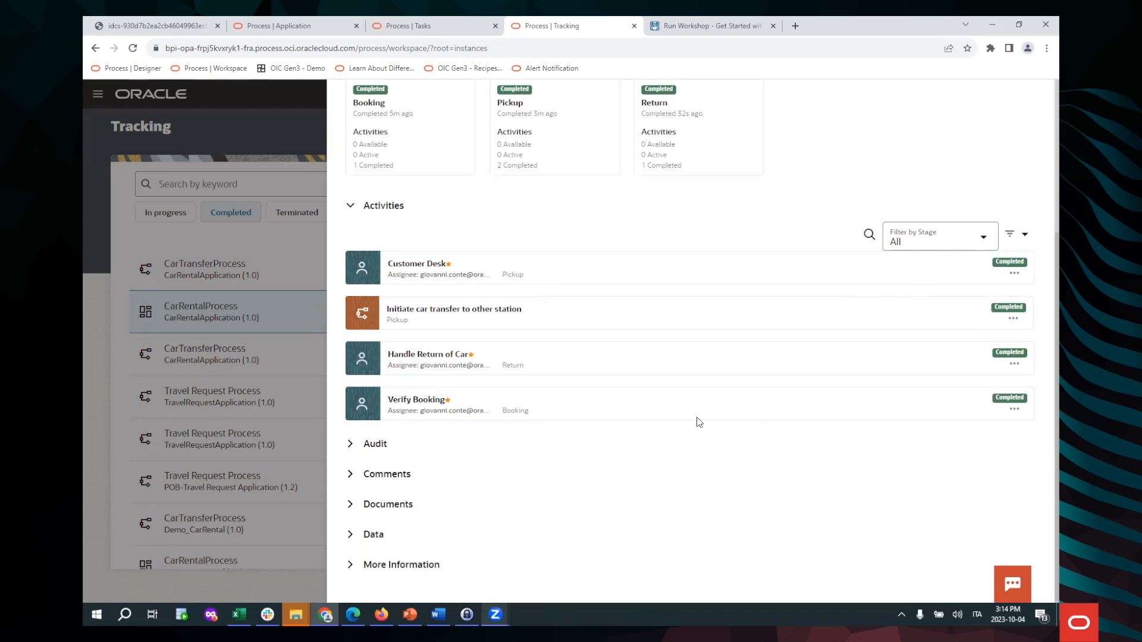
{"action": "left_click", "coordinate": [350, 445]}
{"action": "scroll", "coordinate": [640, 360], "scroll_direction": "down", "scroll_amount": 4}
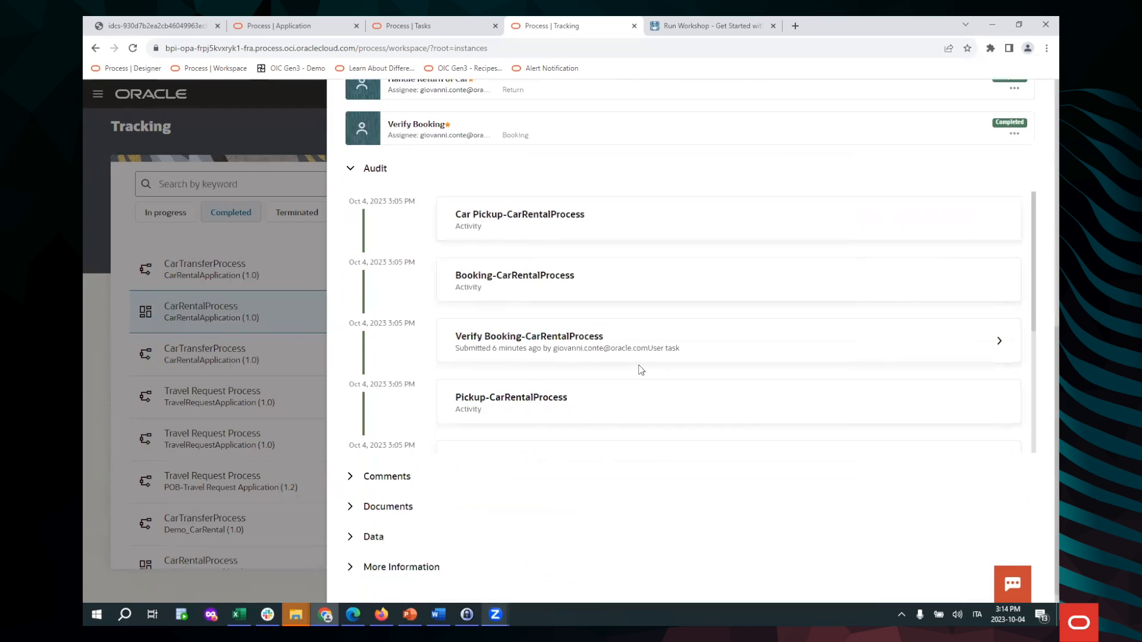
Expand the instance's comments and attached documents, then scroll back up
{"action": "left_click", "coordinate": [354, 480]}
{"action": "scroll", "coordinate": [640, 443], "scroll_direction": "down", "scroll_amount": 4}
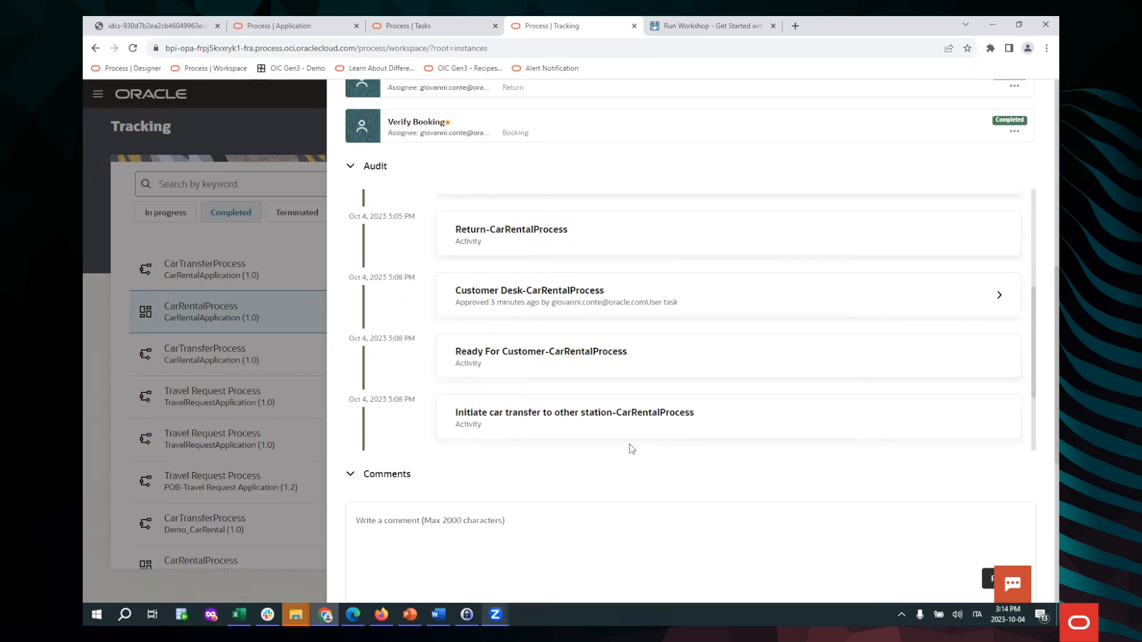
{"action": "scroll", "coordinate": [627, 448], "scroll_direction": "down", "scroll_amount": 3}
{"action": "scroll", "coordinate": [635, 476], "scroll_direction": "down", "scroll_amount": 5}
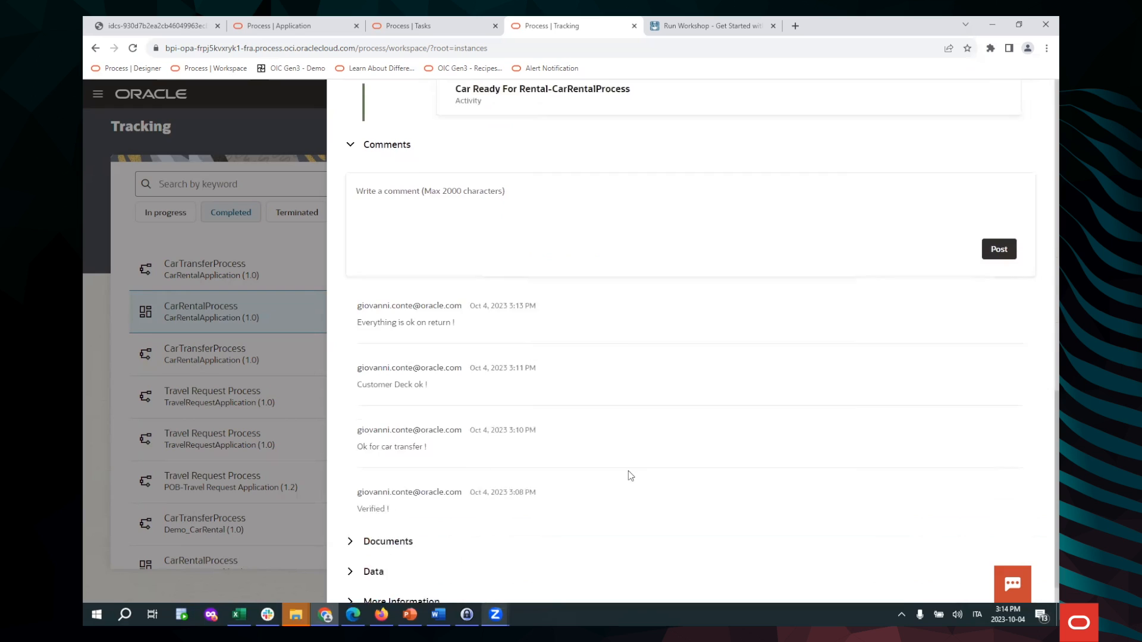
{"action": "scroll", "coordinate": [630, 475], "scroll_direction": "down", "scroll_amount": 1}
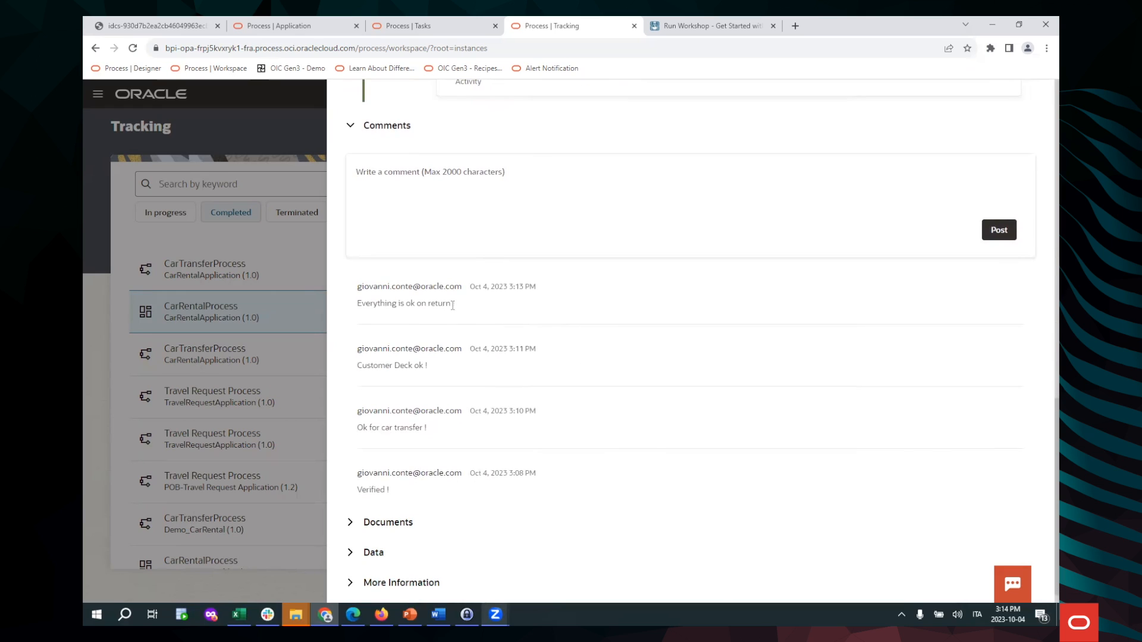
{"action": "scroll", "coordinate": [452, 305], "scroll_direction": "down", "scroll_amount": 1}
{"action": "left_click", "coordinate": [372, 504]}
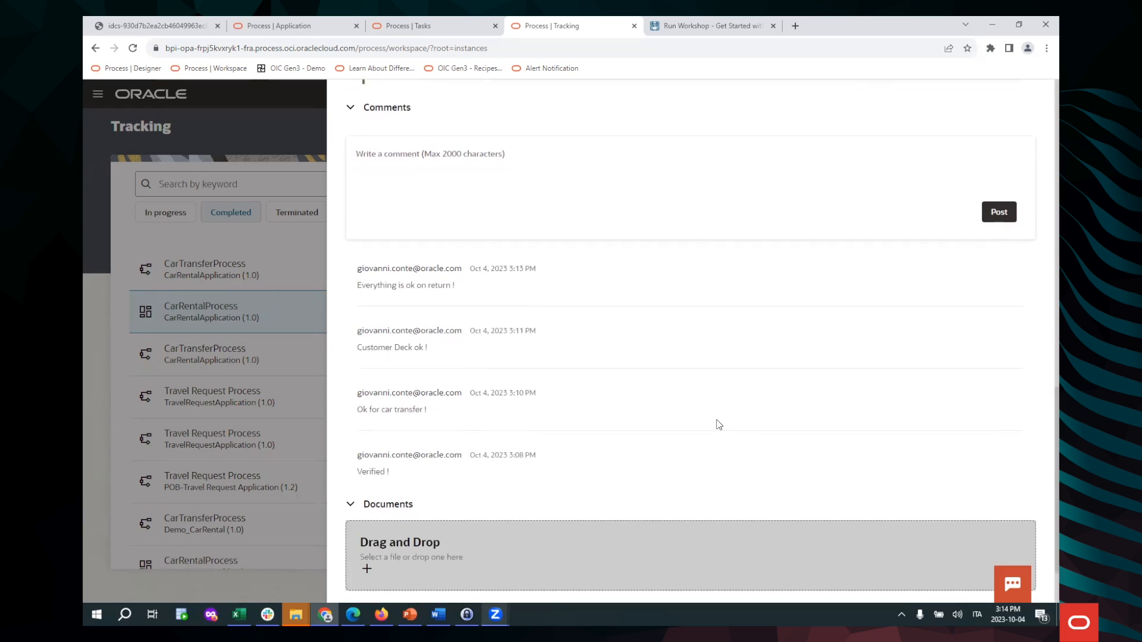
{"action": "scroll", "coordinate": [719, 424], "scroll_direction": "down", "scroll_amount": 3}
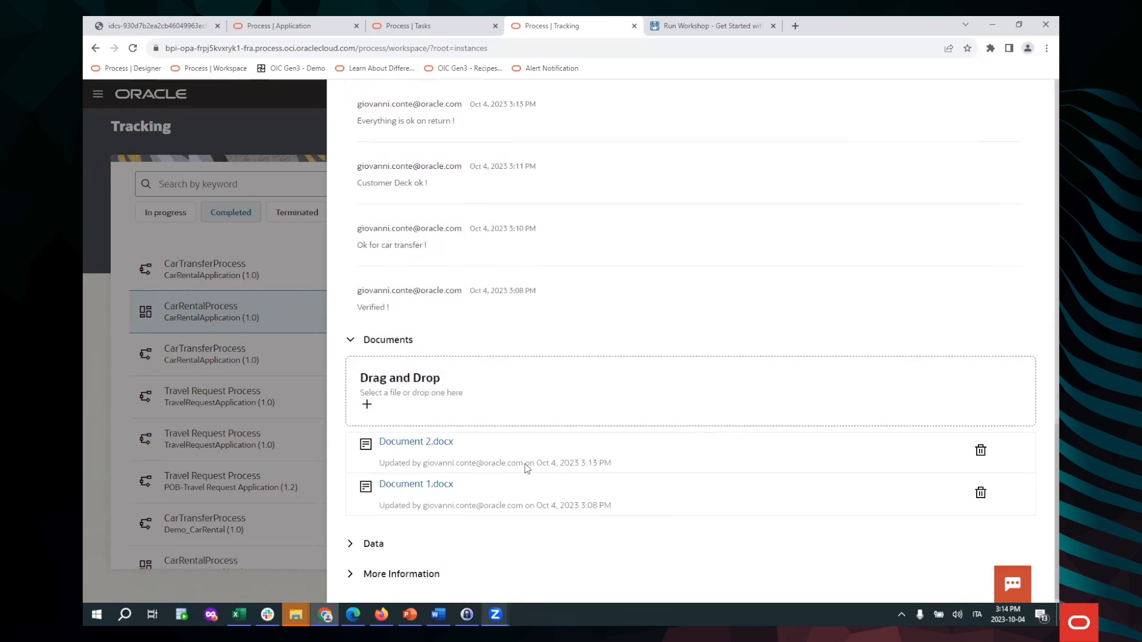
{"action": "scroll", "coordinate": [527, 468], "scroll_direction": "up", "scroll_amount": 10}
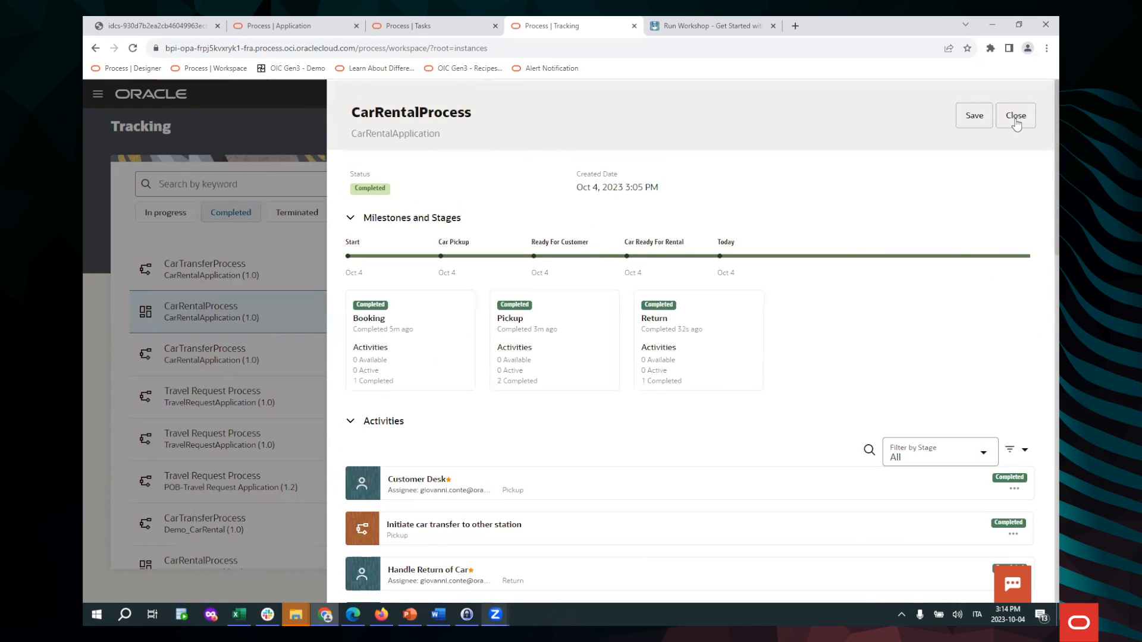